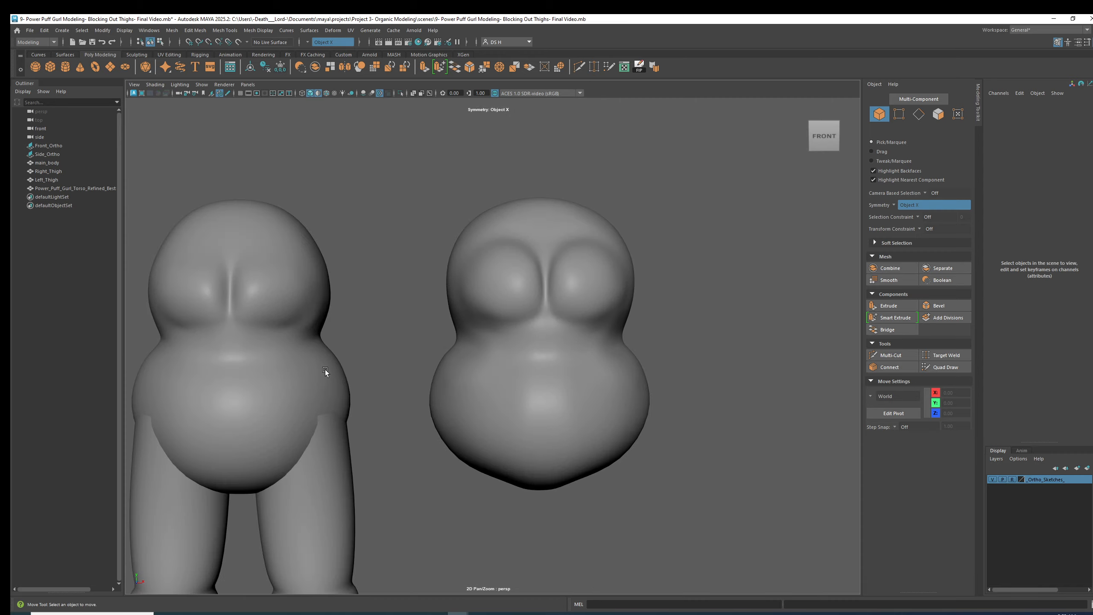
# Step: Examine the torso and legs, and inspect the wireframe where the right thigh meets the hip
pyautogui.keyDown('alt'); pyautogui.moveTo(731, 323); pyautogui.dragTo(664, 324, button='middle'); pyautogui.keyUp('alt')
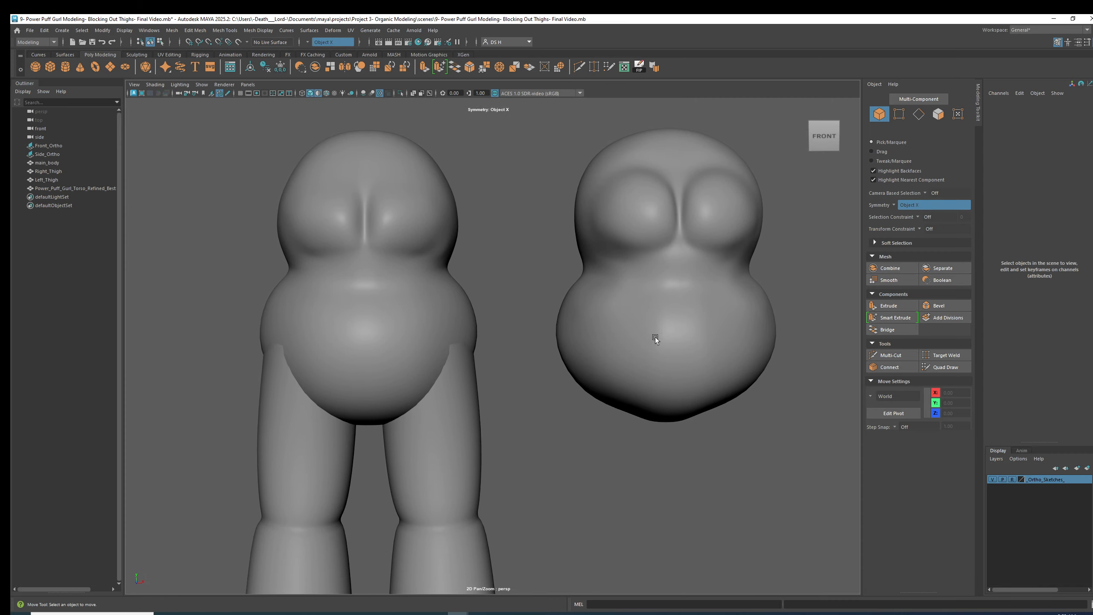
pyautogui.keyDown('alt'); pyautogui.moveTo(545, 434); pyautogui.dragTo(588, 344, button='middle'); pyautogui.keyUp('alt')
pyautogui.click(529, 389)
pyautogui.press('1')
pyautogui.keyDown('alt'); pyautogui.moveTo(528, 388); pyautogui.dragTo(422, 372); pyautogui.keyUp('alt')
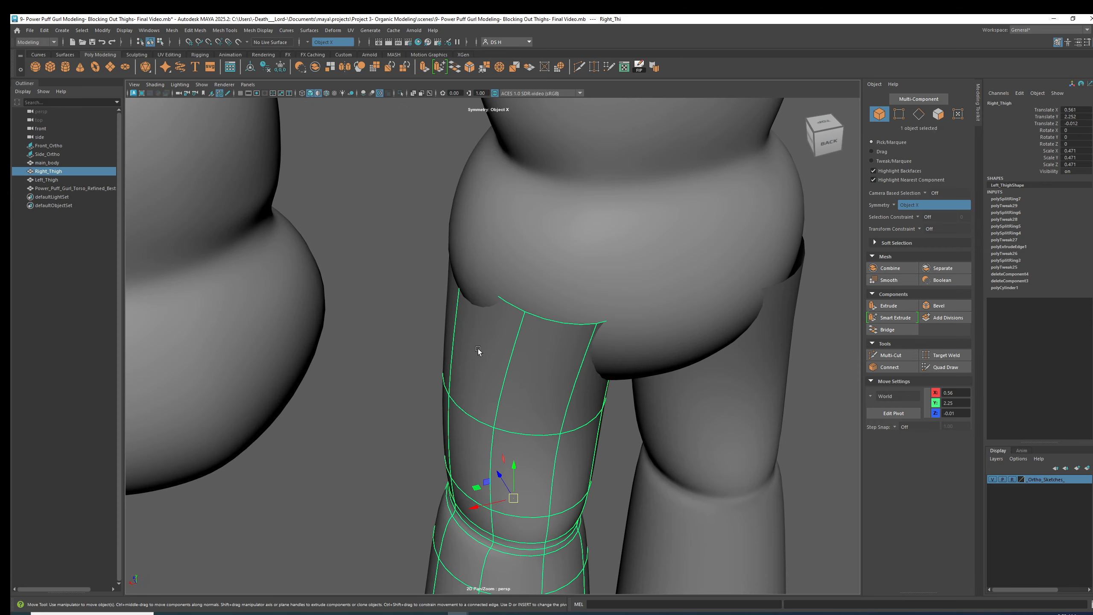
pyautogui.keyDown('alt'); pyautogui.moveTo(509, 333); pyautogui.dragTo(588, 318); pyautogui.keyUp('alt')
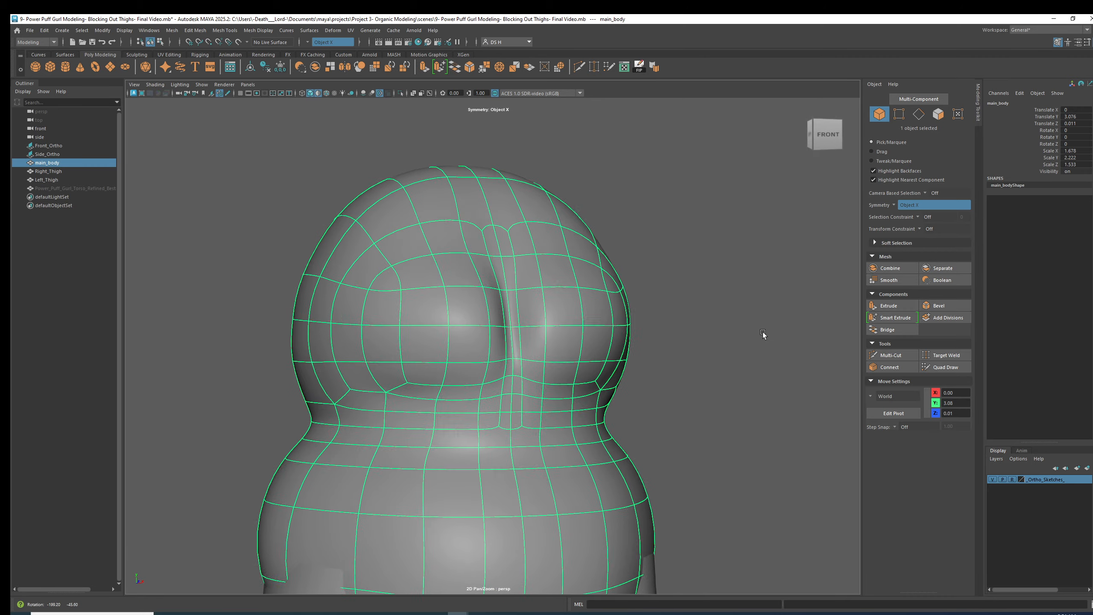
# Step: Compare the smoothed and unsmoothed chest topology of main_body from the front, side and above
pyautogui.press('f')
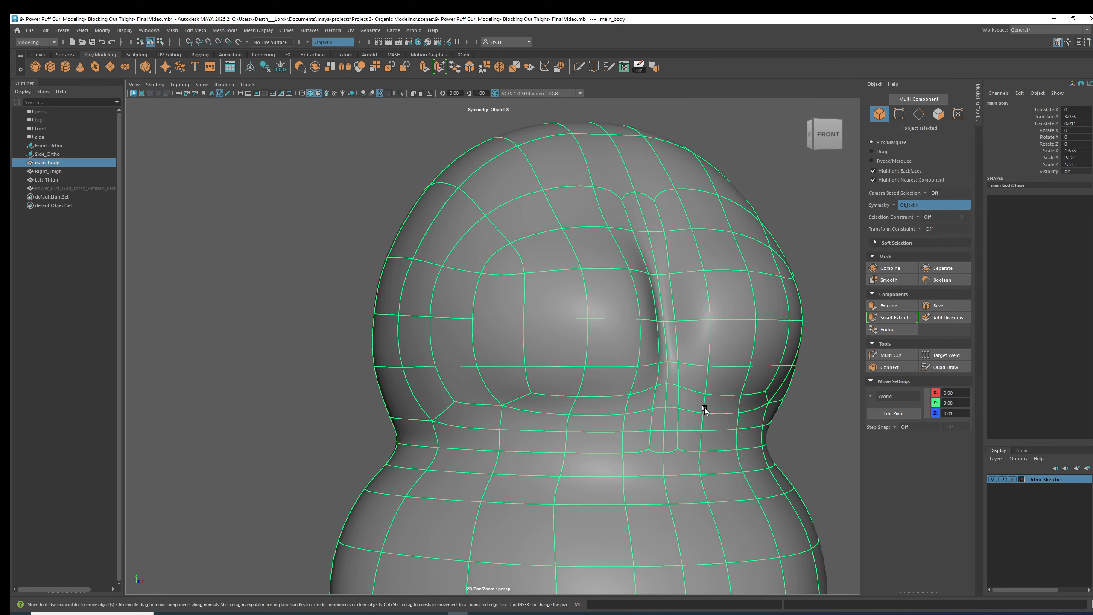
pyautogui.keyDown('alt'); pyautogui.moveTo(664, 393); pyautogui.dragTo(565, 419, button='middle'); pyautogui.keyUp('alt')
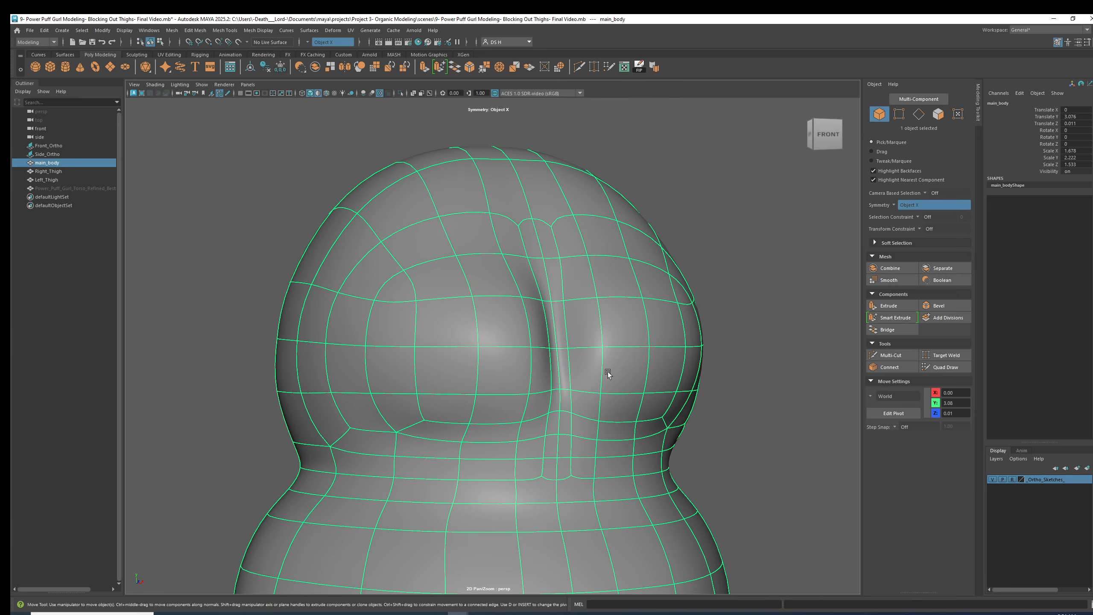
pyautogui.keyDown('alt'); pyautogui.moveTo(553, 312); pyautogui.dragTo(680, 314); pyautogui.keyUp('alt')
pyautogui.click(704, 313)
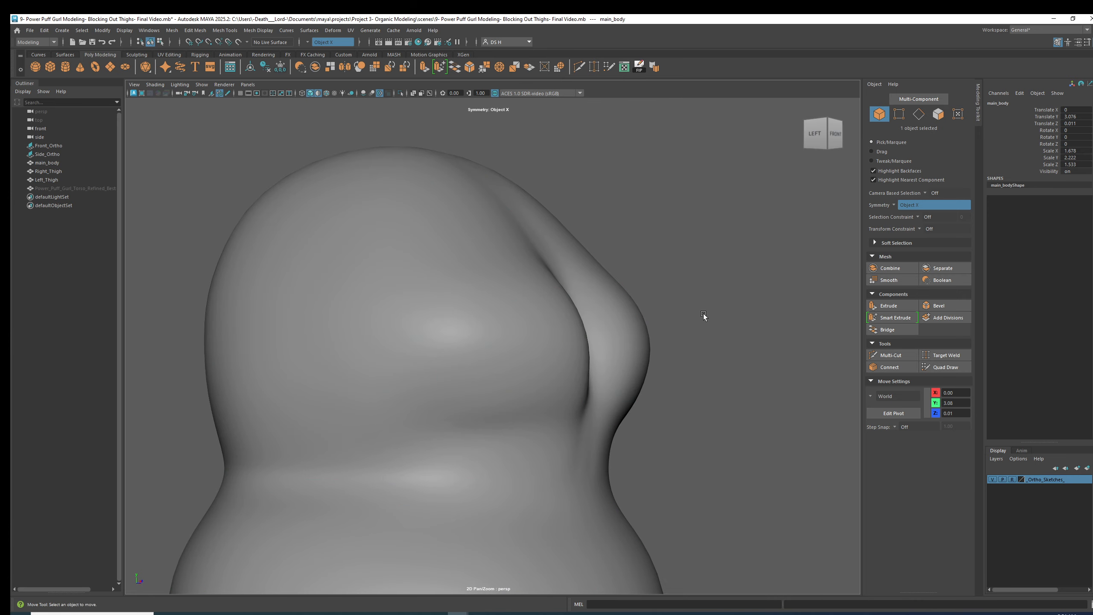
pyautogui.click(585, 328)
pyautogui.press('1')
pyautogui.moveTo(573, 312)
pyautogui.keyDown('alt'); pyautogui.mouseDown()
pyautogui.moveTo(589, 313)
pyautogui.moveTo(548, 318)
pyautogui.moveTo(569, 316)
pyautogui.mouseUp(); pyautogui.keyUp('alt')
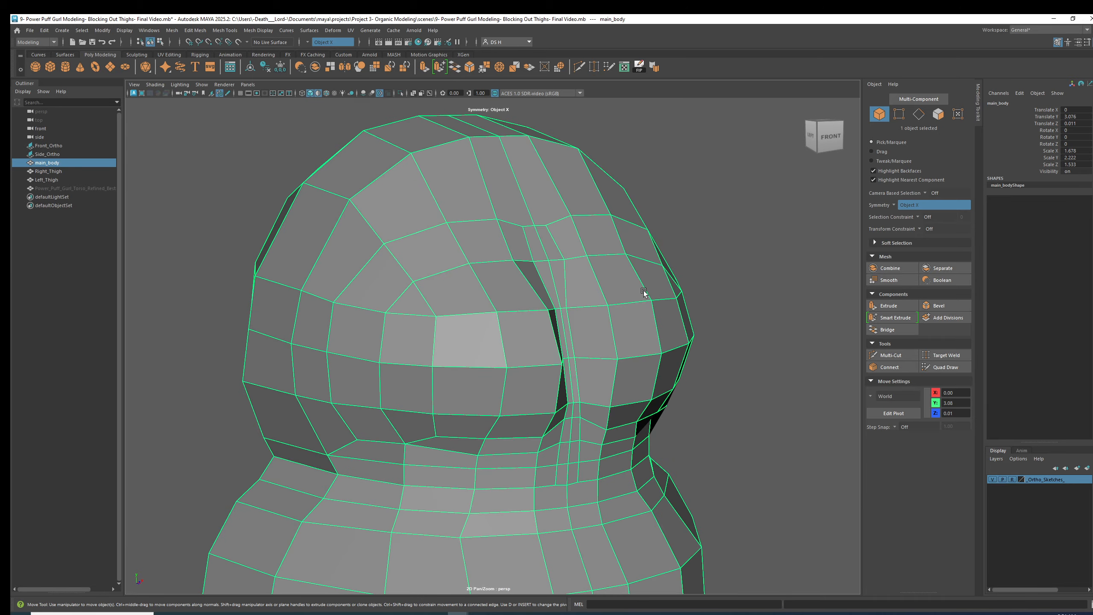
pyautogui.keyDown('alt'); pyautogui.moveTo(402, 250); pyautogui.dragTo(726, 311); pyautogui.keyUp('alt')
pyautogui.press('3')
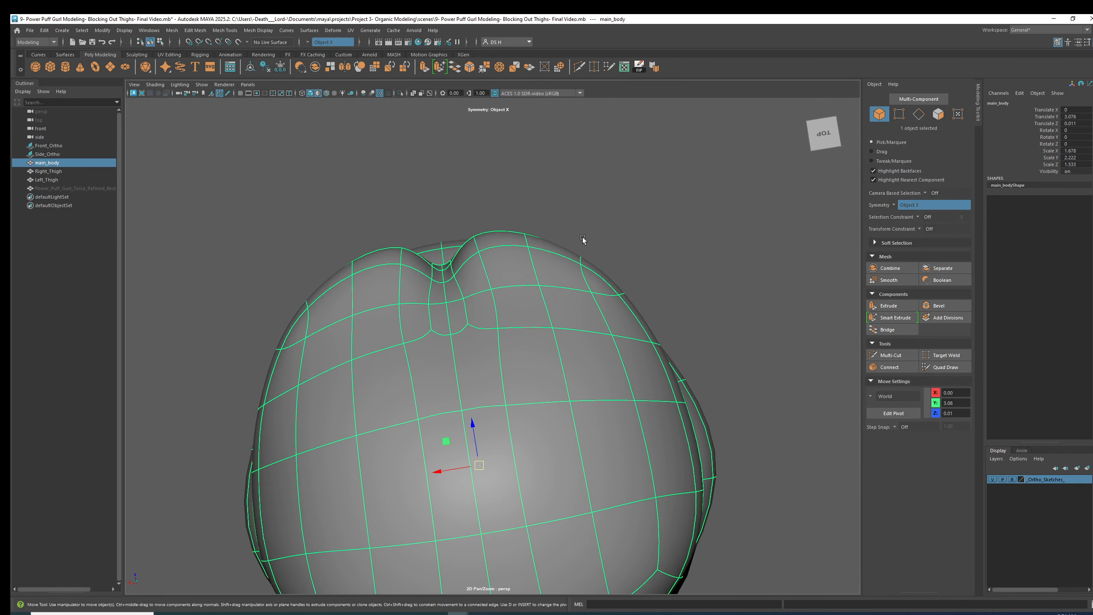
pyautogui.keyDown('alt'); pyautogui.moveTo(690, 290); pyautogui.dragTo(628, 332); pyautogui.keyUp('alt')
# Step: Select two vertical edges on the chest of main_body, compare display modes, and return to object selection
pyautogui.moveTo(536, 408); pyautogui.dragTo(517, 385, button='right')
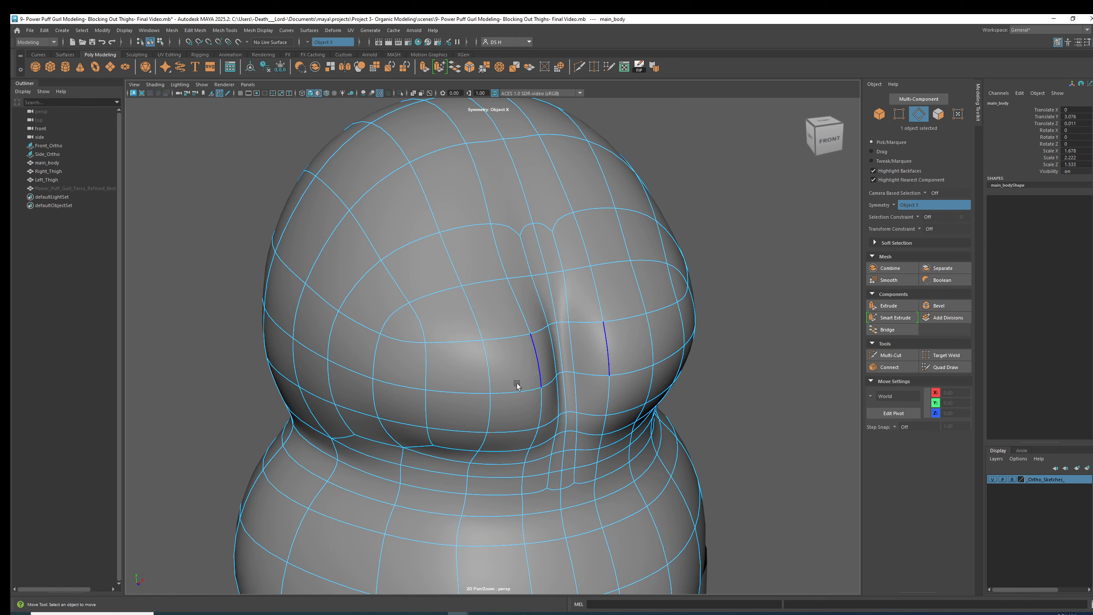
pyautogui.click(495, 373)
pyautogui.keyDown('shift'); pyautogui.click(495, 407); pyautogui.keyUp('shift')
pyautogui.keyDown('alt'); pyautogui.moveTo(507, 402); pyautogui.dragTo(572, 366); pyautogui.keyUp('alt')
pyautogui.press('1')
pyautogui.press('3')
pyautogui.click(681, 290)
pyautogui.moveTo(711, 275); pyautogui.dragTo(804, 197, button='right')
pyautogui.click(796, 202)
pyautogui.moveTo(646, 318)
pyautogui.keyDown('alt'); pyautogui.mouseDown()
pyautogui.moveTo(668, 303)
pyautogui.moveTo(632, 332)
pyautogui.moveTo(707, 322)
pyautogui.moveTo(635, 317)
pyautogui.mouseUp(); pyautogui.keyUp('alt')
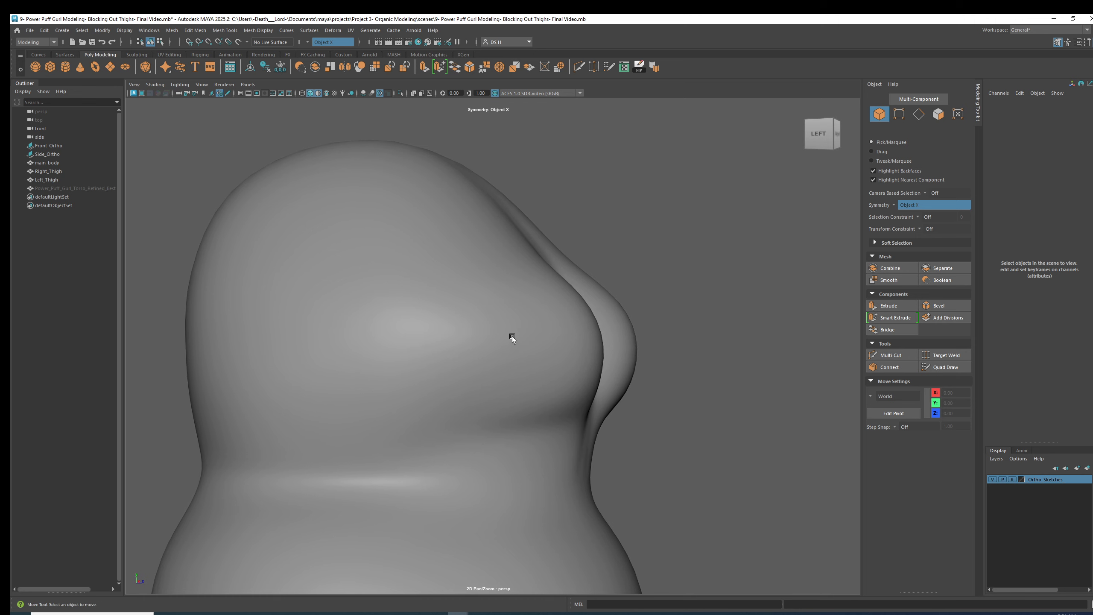
# Step: Try moving two vertical chest edges of main_body sideways along X with Object X symmetry, and check the smoothed shape
pyautogui.keyDown('alt'); pyautogui.moveTo(499, 340); pyautogui.dragTo(562, 339); pyautogui.keyUp('alt')
pyautogui.click(571, 340)
pyautogui.moveTo(574, 357); pyautogui.dragTo(574, 291, button='right')
pyautogui.click(583, 348)
pyautogui.keyDown('shift'); pyautogui.click(583, 383); pyautogui.keyUp('shift')
pyautogui.moveTo(622, 363); pyautogui.dragTo(420, 366)
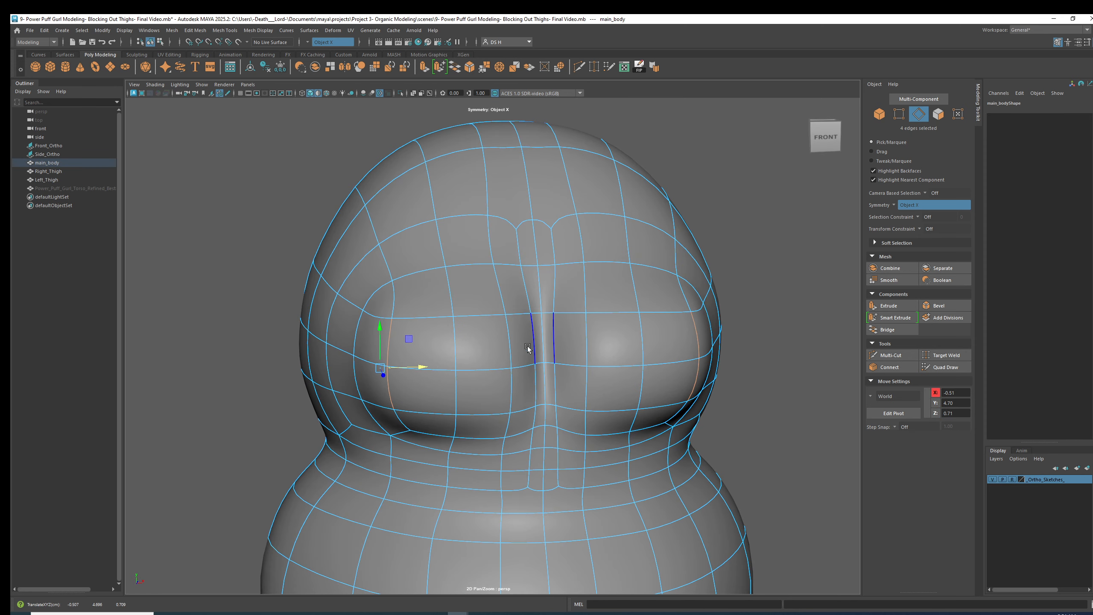
pyautogui.moveTo(533, 345); pyautogui.dragTo(611, 297, button='right')
pyautogui.click(748, 254)
pyautogui.keyDown('alt'); pyautogui.moveTo(748, 254); pyautogui.dragTo(468, 375); pyautogui.keyUp('alt')
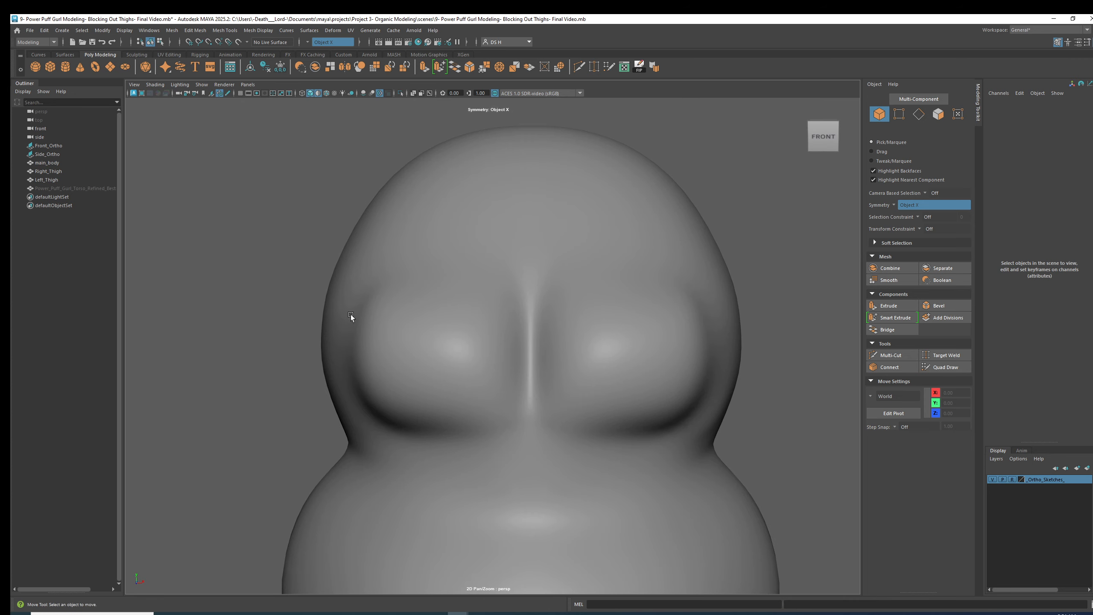
# Step: Undo the chest edge moves and the related selection changes, back to main_body selected in edge mode
pyautogui.keyDown('alt'); pyautogui.moveTo(644, 385); pyautogui.dragTo(671, 390); pyautogui.keyUp('alt')
pyautogui.hotkey('ctrl', 'z')
pyautogui.hotkey('ctrl', 'z')
pyautogui.hotkey('ctrl', 'z')
pyautogui.hotkey('ctrl', 'z')
pyautogui.hotkey('ctrl', 'z')
pyautogui.hotkey('ctrl', 'z')
pyautogui.hotkey('ctrl', 'z')
pyautogui.hotkey('ctrl', 'z')
pyautogui.hotkey('ctrl', 'z')
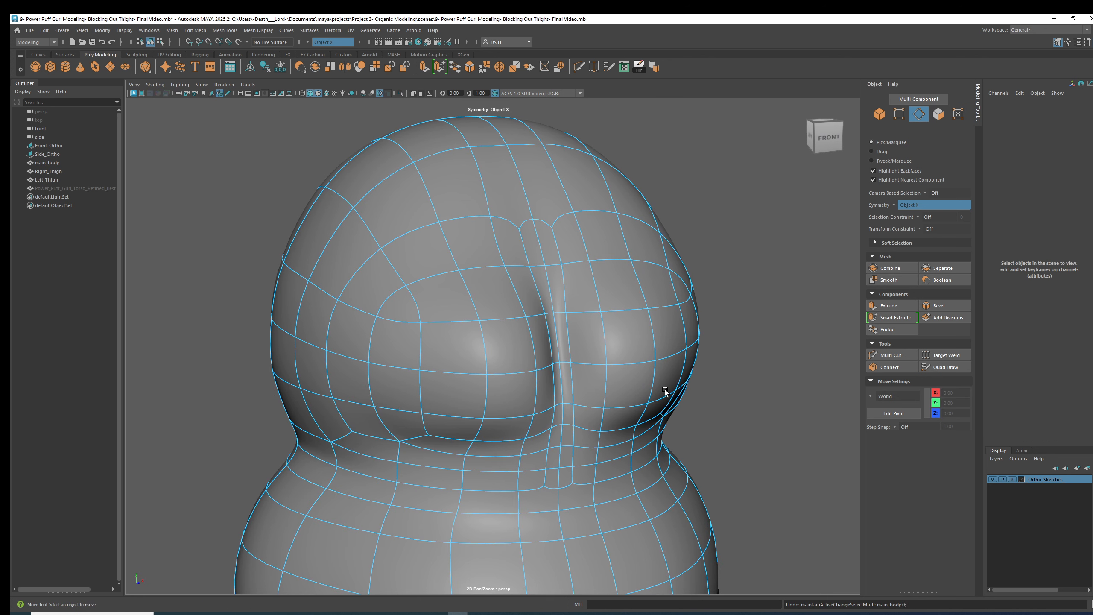
pyautogui.hotkey('ctrl', 'z')
pyautogui.hotkey('ctrl', 'z')
pyautogui.keyDown('alt'); pyautogui.moveTo(651, 372); pyautogui.dragTo(639, 371); pyautogui.keyUp('alt')
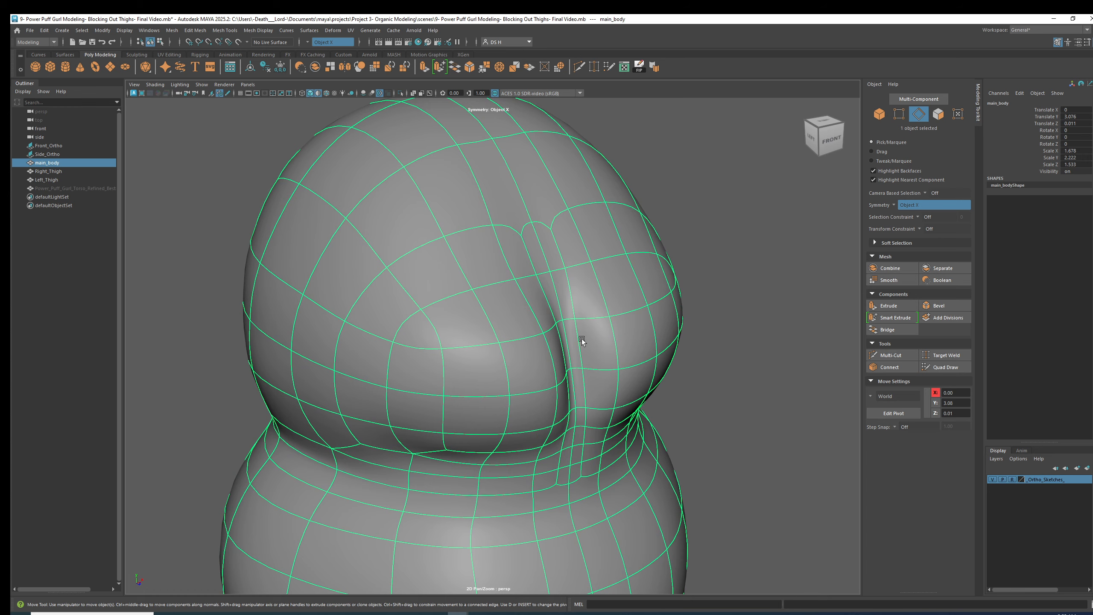
# Step: Display main_body unsmoothed and examine the topology above the cleavage strip from the front
pyautogui.press('1')
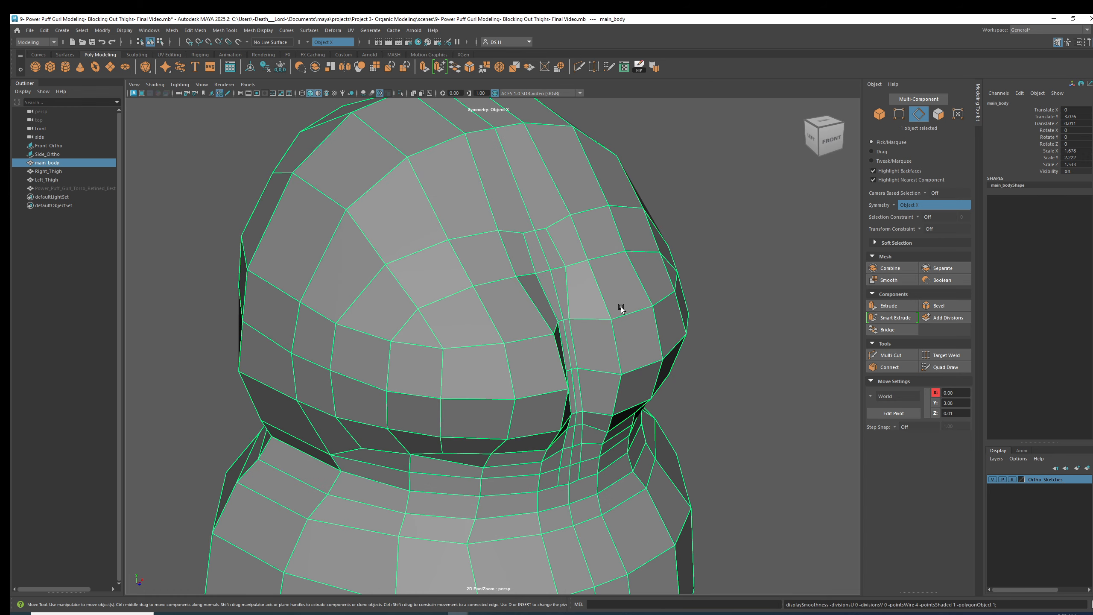
pyautogui.keyDown('alt'); pyautogui.moveTo(585, 329); pyautogui.dragTo(526, 314); pyautogui.keyUp('alt')
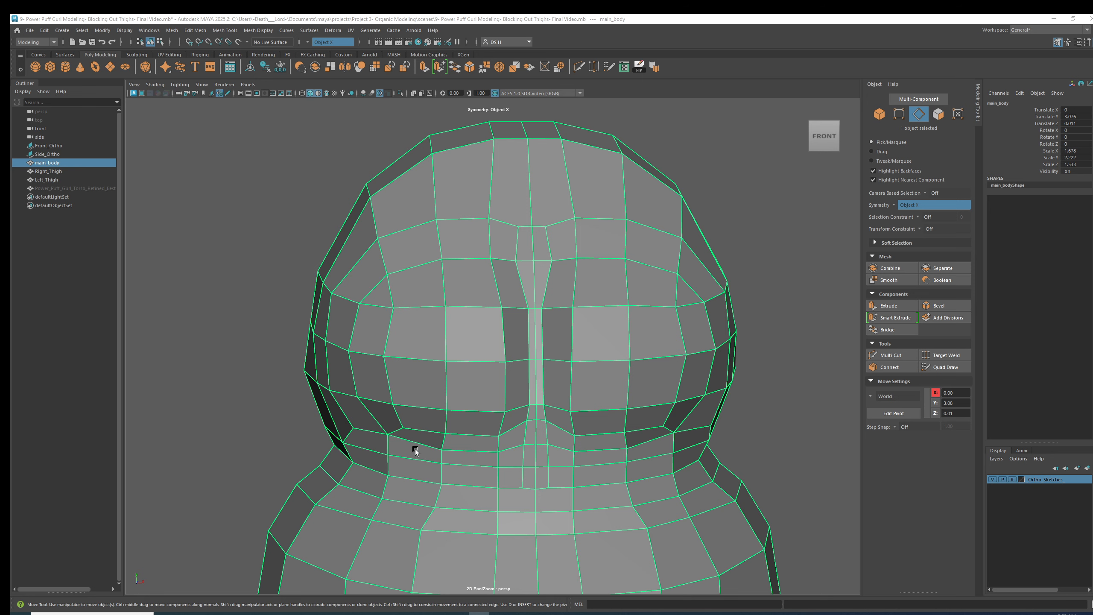
pyautogui.scroll(5, 345, 375)
pyautogui.moveTo(563, 375)
pyautogui.keyDown('alt'); pyautogui.mouseDown(button='middle')
pyautogui.moveTo(557, 347)
pyautogui.moveTo(562, 362)
pyautogui.mouseUp(button='middle'); pyautogui.keyUp('alt')
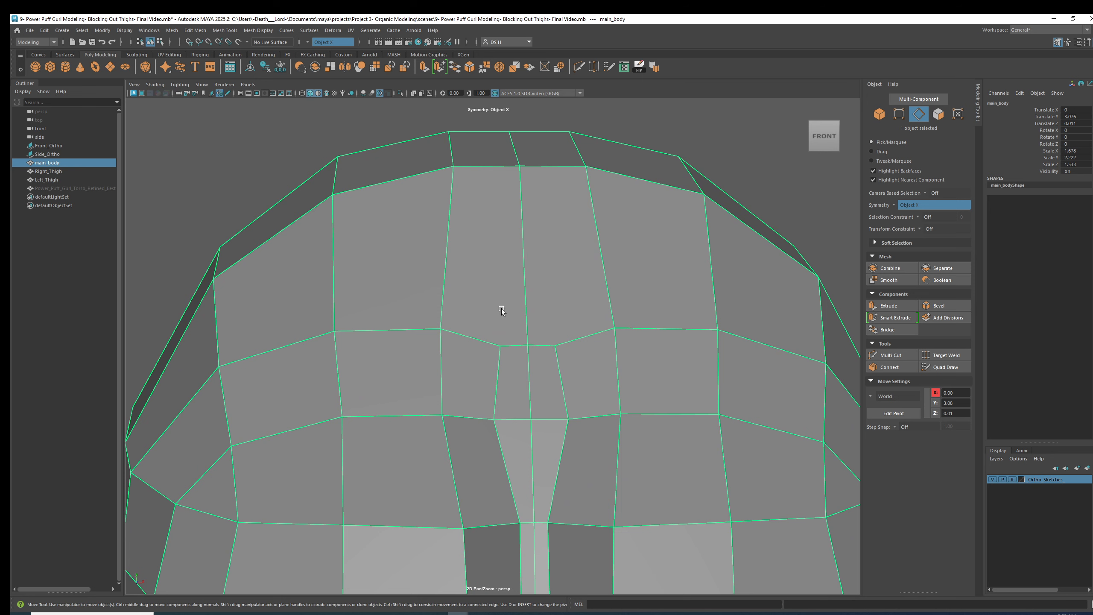
pyautogui.keyDown('alt'); pyautogui.moveTo(671, 324); pyautogui.dragTo(405, 326, button='right'); pyautogui.keyUp('alt')
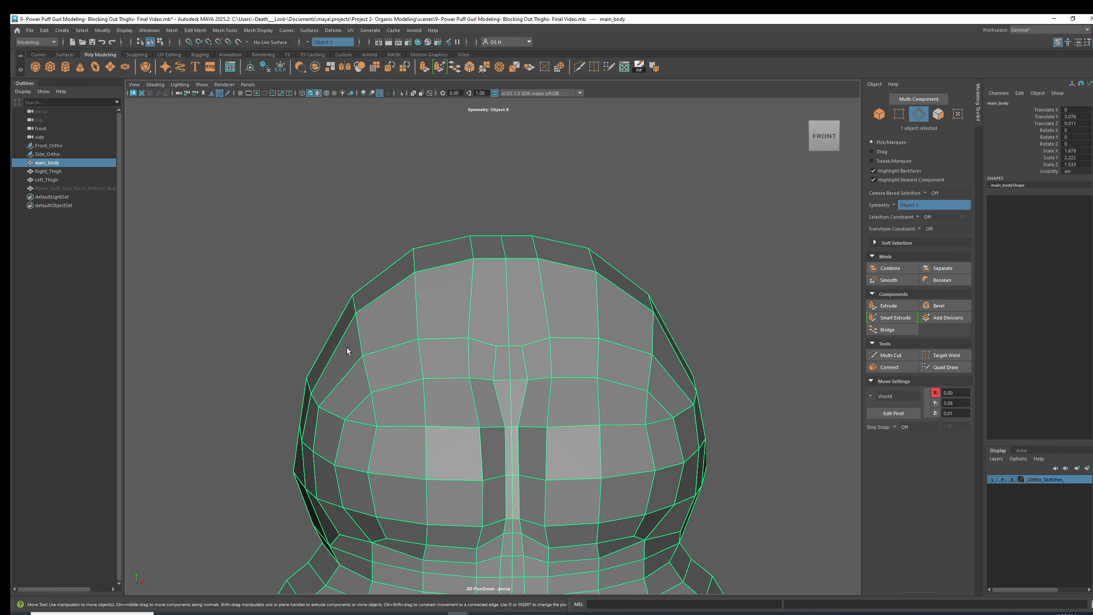
pyautogui.keyDown('alt'); pyautogui.moveTo(340, 355); pyautogui.dragTo(571, 366, button='right'); pyautogui.keyUp('alt')
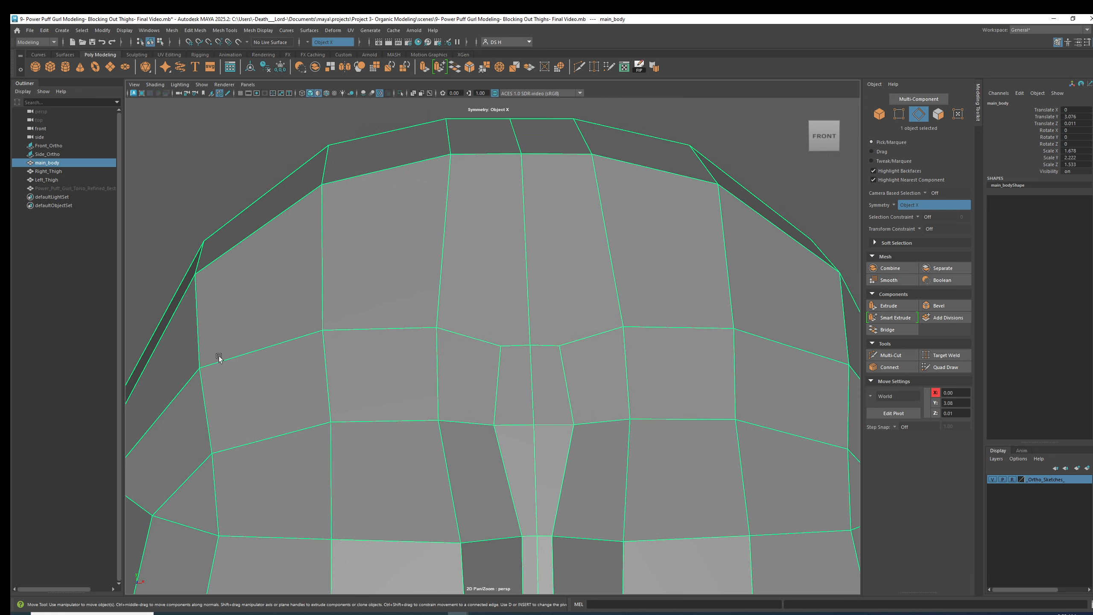
# Step: Multi-Cut symmetrically from the cleavage strip's top corners up into the faces above, join the cut at the center edge, and commit it
pyautogui.keyDown('shift'); pyautogui.moveTo(436, 283); pyautogui.dragTo(326, 287, button='right'); pyautogui.keyUp('shift')
pyautogui.click(515, 368)
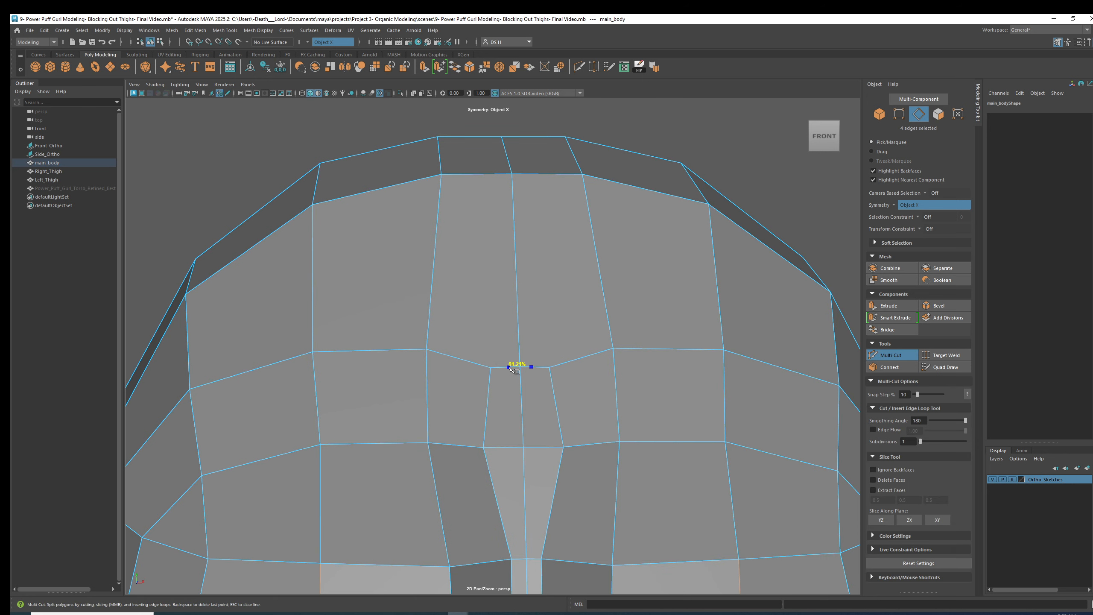
pyautogui.moveTo(490, 359)
pyautogui.keyDown('alt'); pyautogui.mouseDown()
pyautogui.moveTo(508, 374)
pyautogui.moveTo(485, 380)
pyautogui.mouseUp(); pyautogui.keyUp('alt')
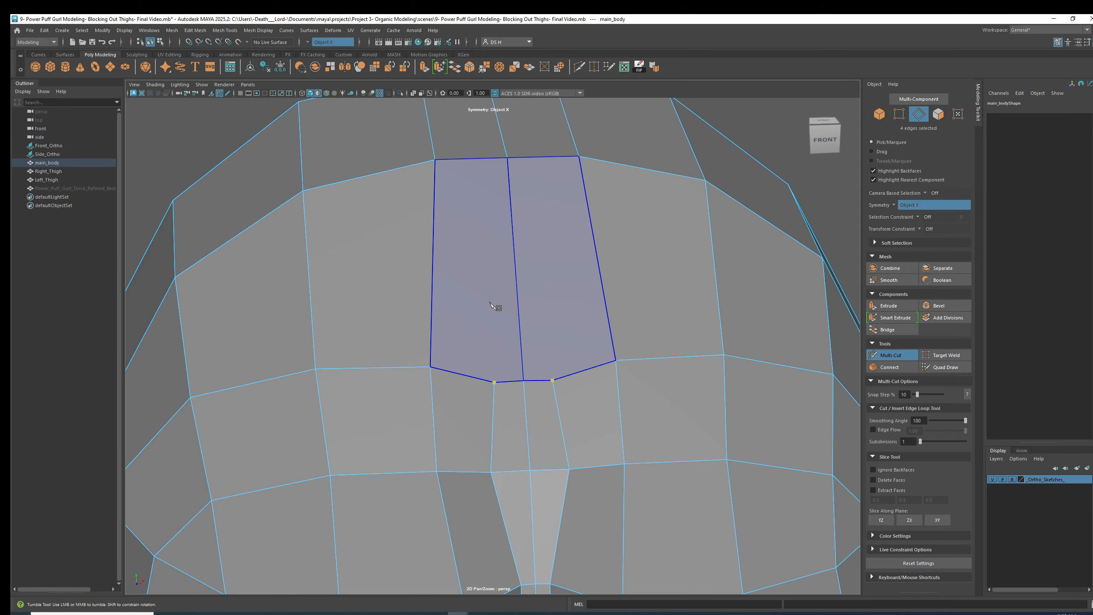
pyautogui.moveTo(489, 271); pyautogui.dragTo(492, 265)
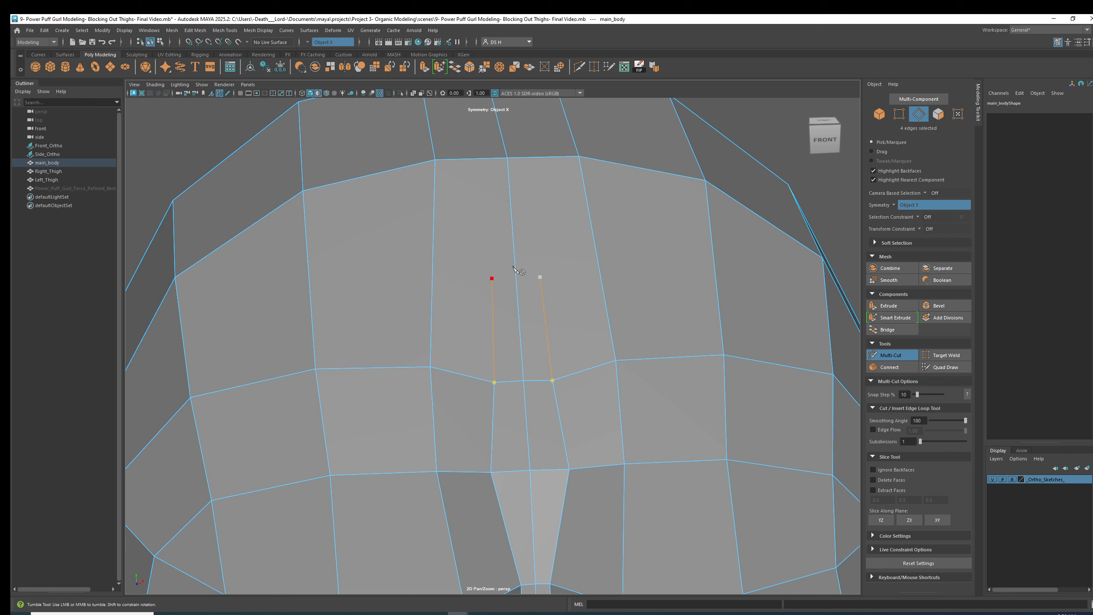
pyautogui.click(516, 279)
pyautogui.scroll(-5, 555, 297)
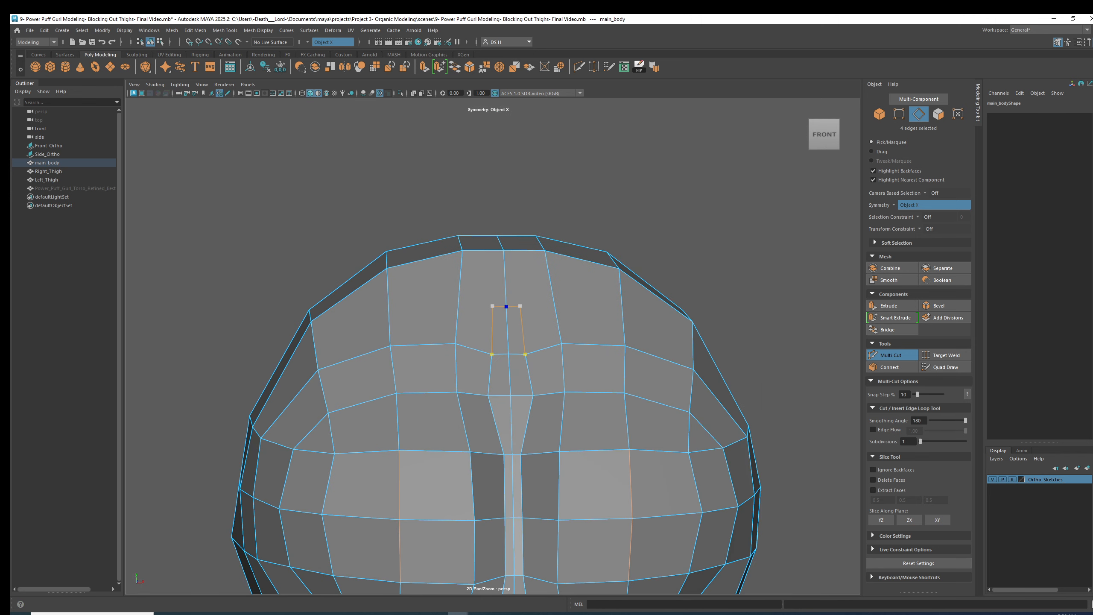
pyautogui.keyDown('alt'); pyautogui.moveTo(502, 306); pyautogui.dragTo(465, 304); pyautogui.keyUp('alt')
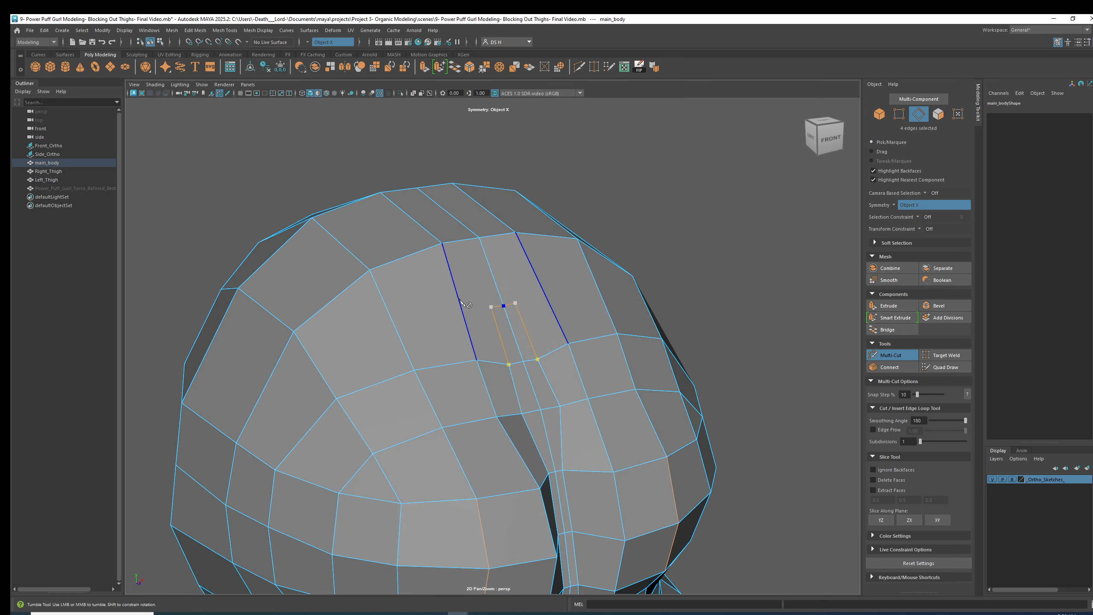
pyautogui.keyDown('alt'); pyautogui.moveTo(459, 300); pyautogui.dragTo(457, 315); pyautogui.keyUp('alt')
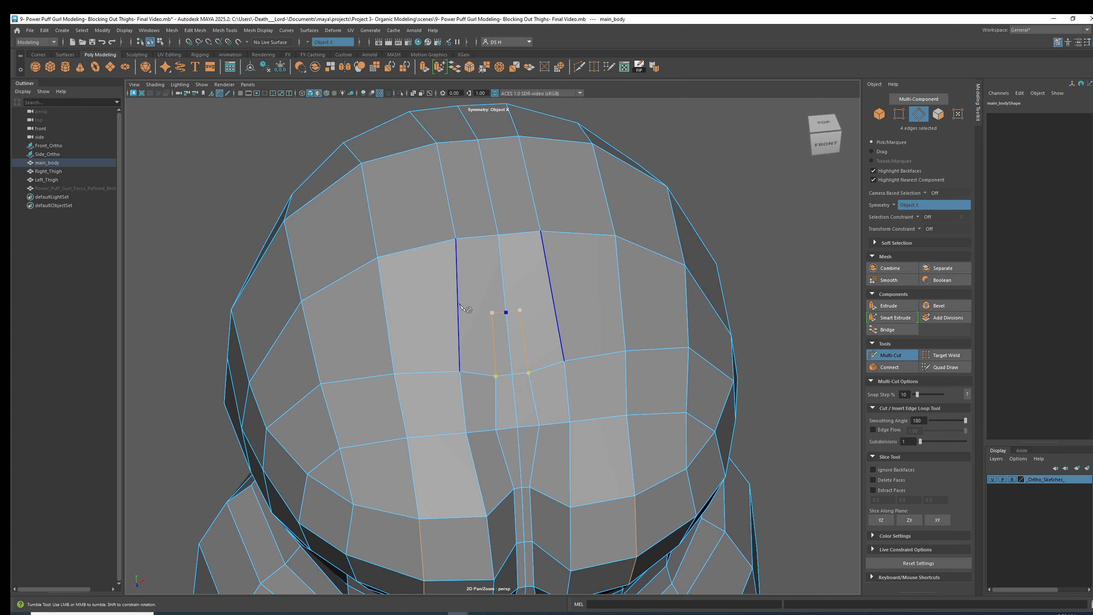
pyautogui.keyDown('alt'); pyautogui.moveTo(460, 308); pyautogui.dragTo(464, 288); pyautogui.keyUp('alt')
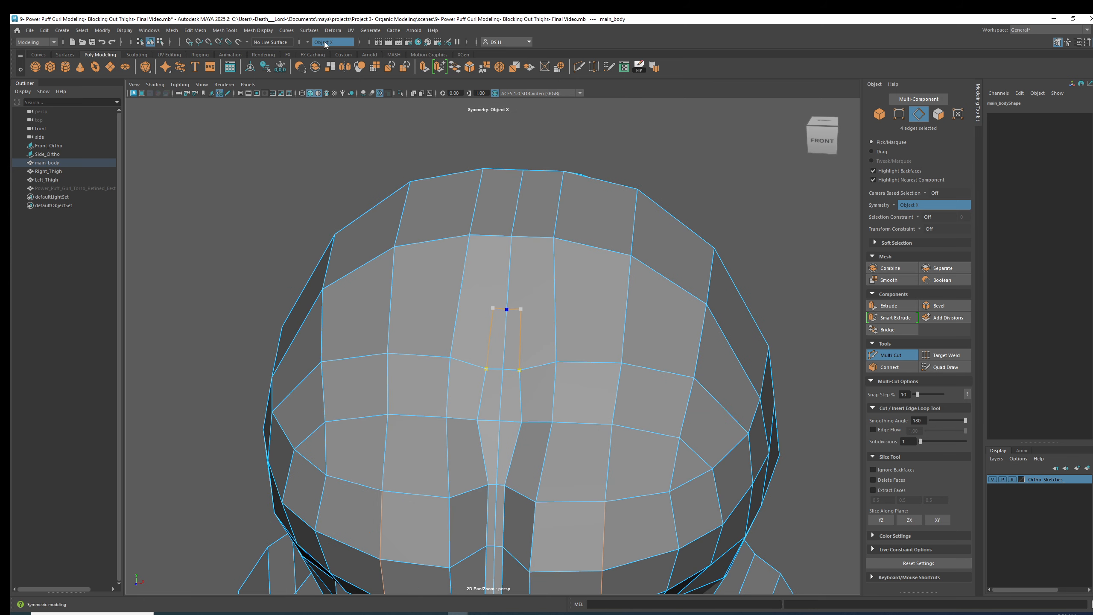
pyautogui.scroll(3, 442, 261)
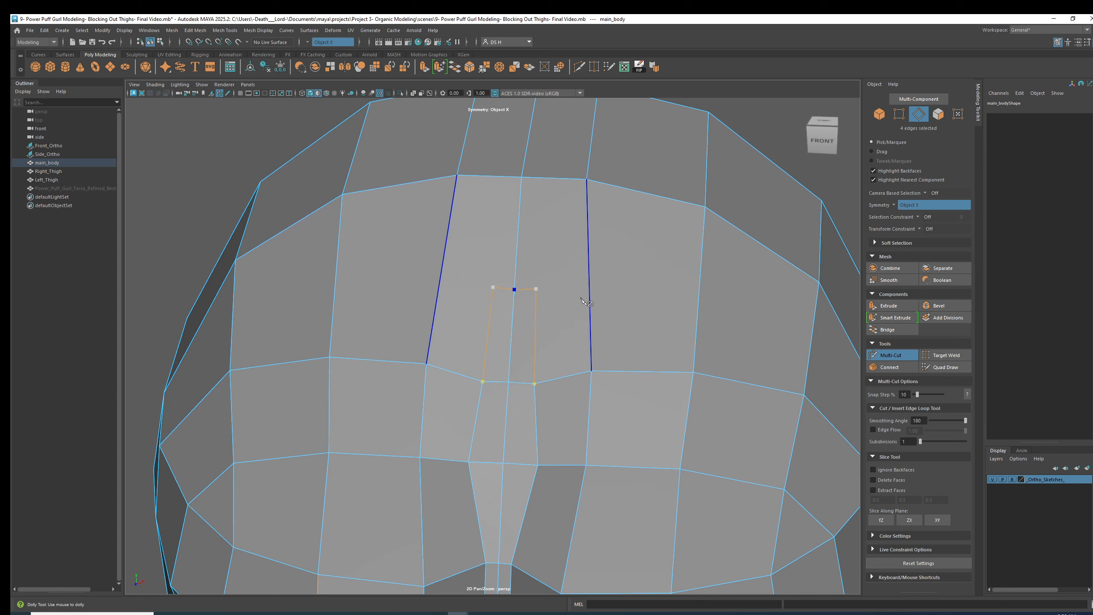
pyautogui.rightClick(457, 284)
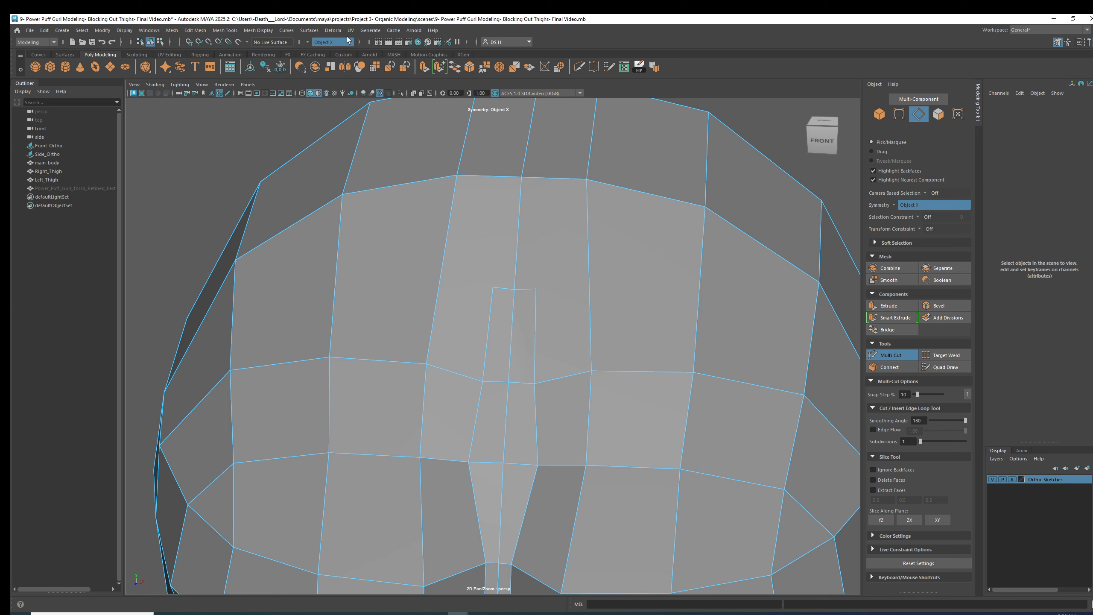
# Step: Start a symmetrical Multi-Cut from the cleavage strip's top corners outward across the next three upper-chest edges of main_body
pyautogui.keyDown('alt'); pyautogui.moveTo(613, 273); pyautogui.dragTo(499, 357); pyautogui.keyUp('alt')
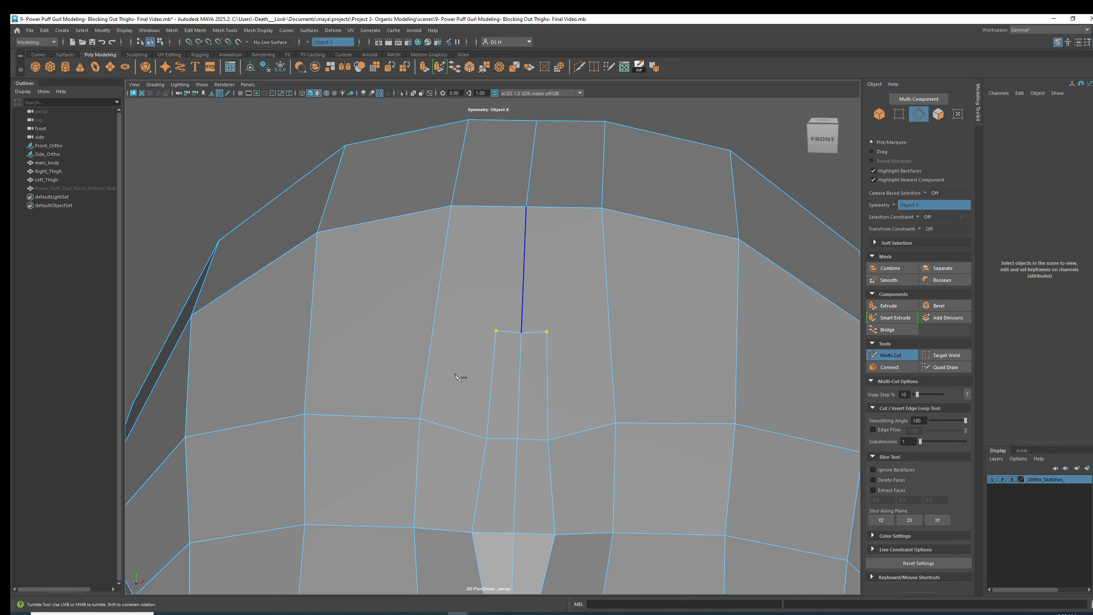
pyautogui.keyDown('alt'); pyautogui.moveTo(467, 376); pyautogui.dragTo(450, 357); pyautogui.keyUp('alt')
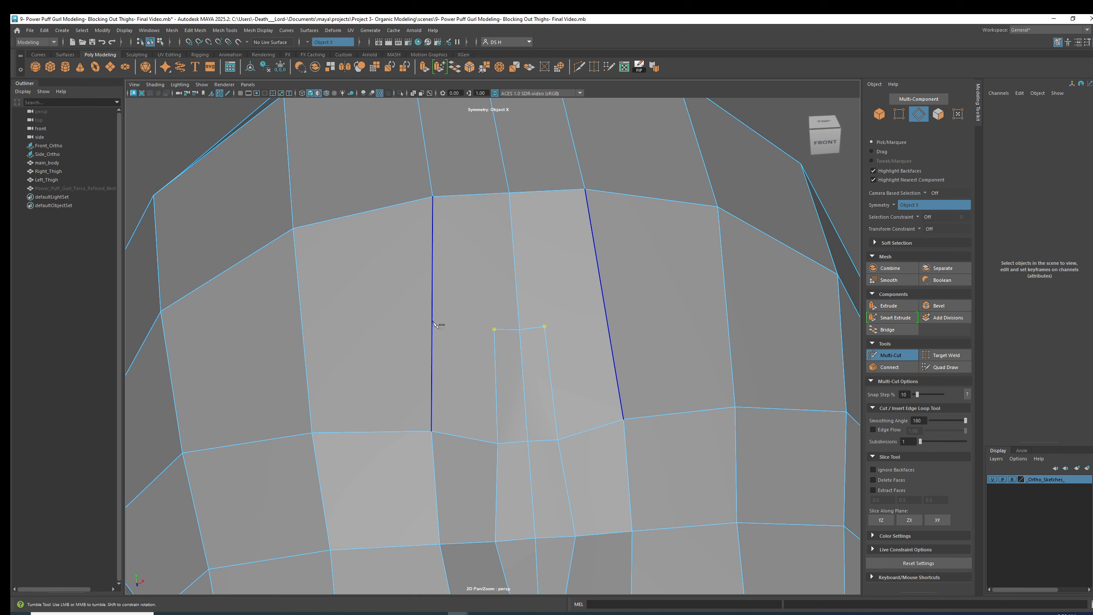
pyautogui.moveTo(433, 322); pyautogui.dragTo(433, 304)
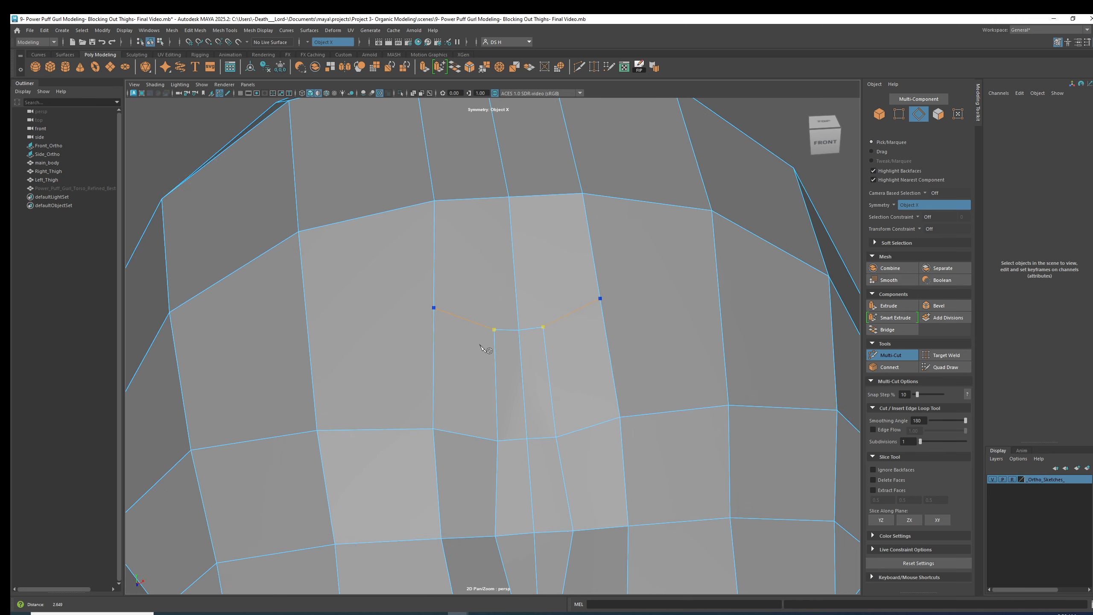
pyautogui.keyDown('alt'); pyautogui.moveTo(521, 345); pyautogui.dragTo(365, 331, button='right'); pyautogui.keyUp('alt')
pyautogui.keyDown('alt'); pyautogui.moveTo(365, 331); pyautogui.dragTo(412, 272, button='middle'); pyautogui.keyUp('alt')
pyautogui.keyDown('alt'); pyautogui.moveTo(413, 276); pyautogui.dragTo(435, 286); pyautogui.keyUp('alt')
pyautogui.click(417, 279)
pyautogui.click(336, 326)
pyautogui.keyDown('alt'); pyautogui.moveTo(335, 326); pyautogui.dragTo(301, 297); pyautogui.keyUp('alt')
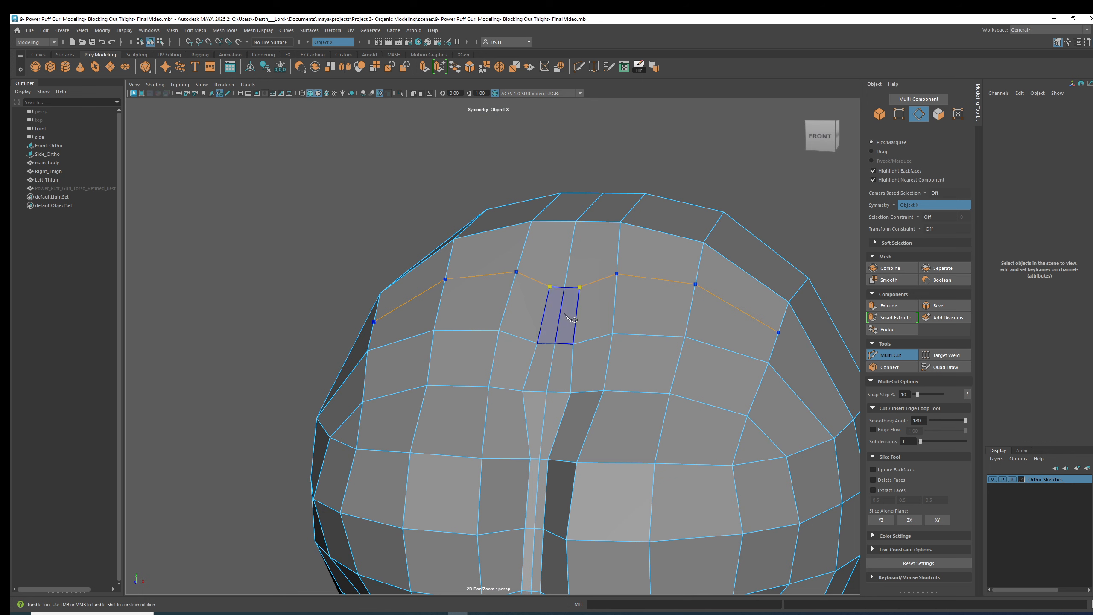
# Step: Extend the symmetrical cut around the outer side of the chest and down across the side's horizontal edges
pyautogui.keyDown('alt'); pyautogui.moveTo(558, 322); pyautogui.dragTo(549, 321); pyautogui.keyUp('alt')
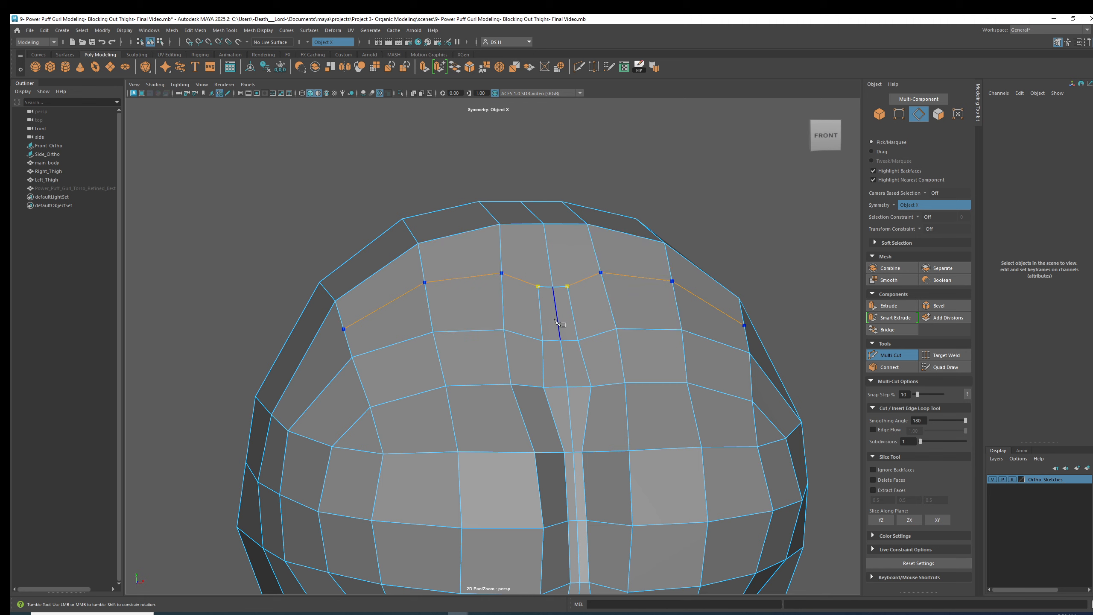
pyautogui.keyDown('alt'); pyautogui.moveTo(527, 417); pyautogui.dragTo(597, 397); pyautogui.keyUp('alt')
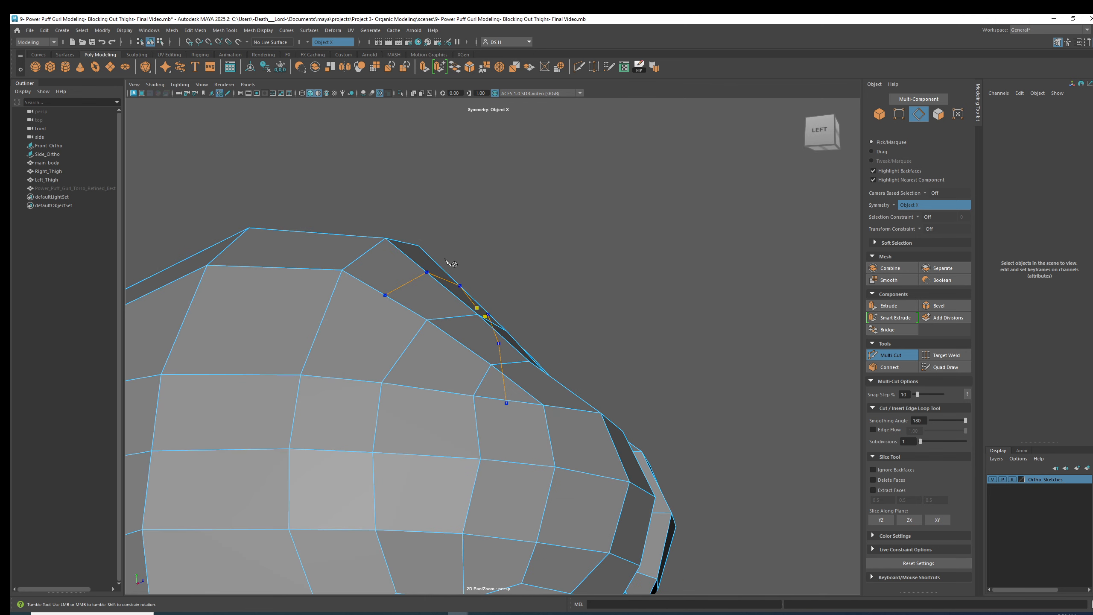
pyautogui.keyDown('alt'); pyautogui.moveTo(521, 355); pyautogui.dragTo(499, 373); pyautogui.keyUp('alt')
pyautogui.keyDown('alt'); pyautogui.moveTo(343, 372); pyautogui.dragTo(385, 358); pyautogui.keyUp('alt')
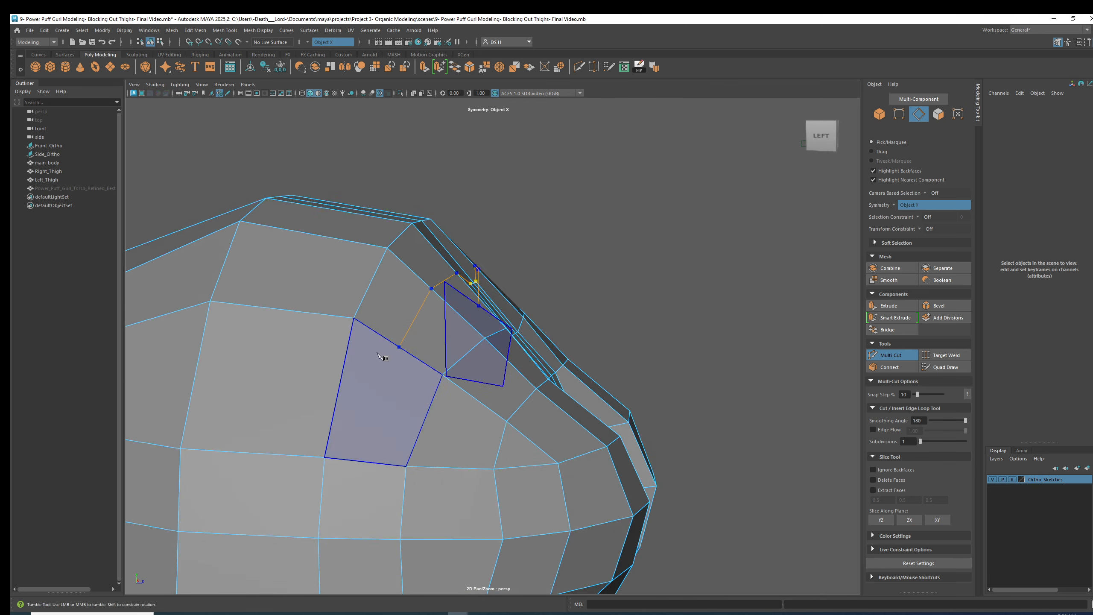
pyautogui.keyDown('alt'); pyautogui.moveTo(527, 365); pyautogui.dragTo(550, 281, button='middle'); pyautogui.keyUp('alt')
pyautogui.keyDown('alt'); pyautogui.moveTo(551, 281); pyautogui.dragTo(482, 323); pyautogui.keyUp('alt')
pyautogui.keyDown('alt'); pyautogui.moveTo(319, 275); pyautogui.dragTo(485, 182); pyautogui.keyUp('alt')
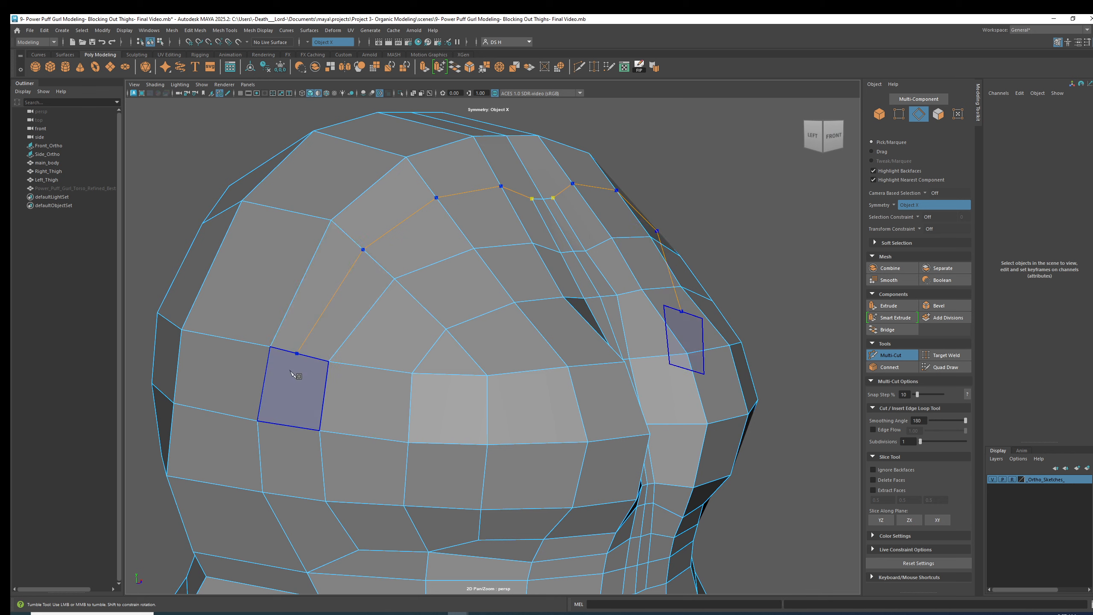
pyautogui.keyDown('alt'); pyautogui.moveTo(288, 429); pyautogui.dragTo(518, 319, button='middle'); pyautogui.keyUp('alt')
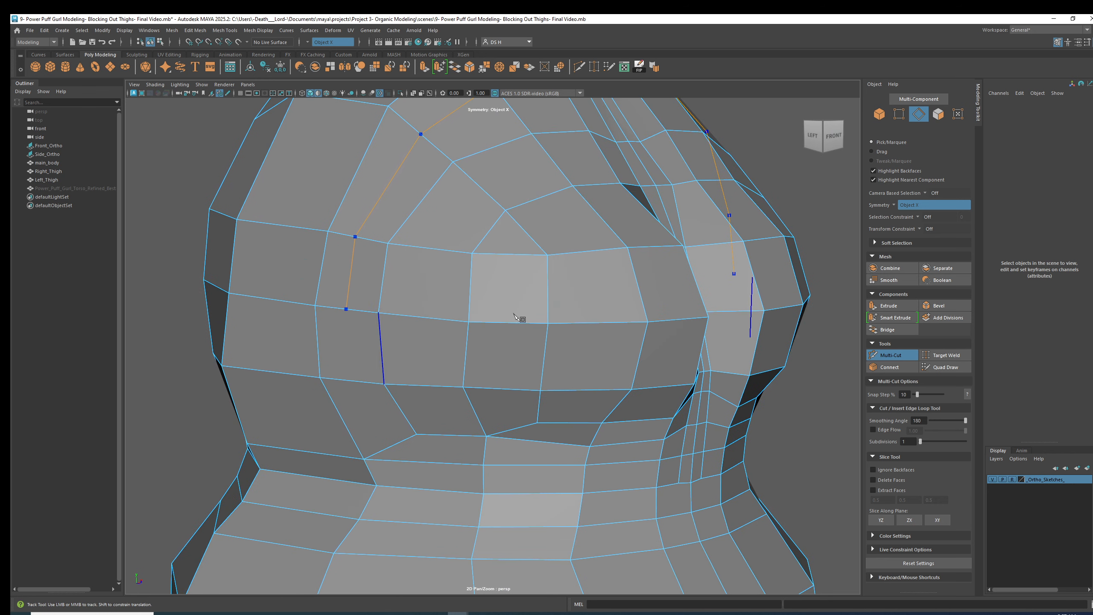
pyautogui.keyDown('alt'); pyautogui.moveTo(358, 409); pyautogui.dragTo(395, 376); pyautogui.keyUp('alt')
pyautogui.scroll(-1, 395, 376)
pyautogui.click(377, 286)
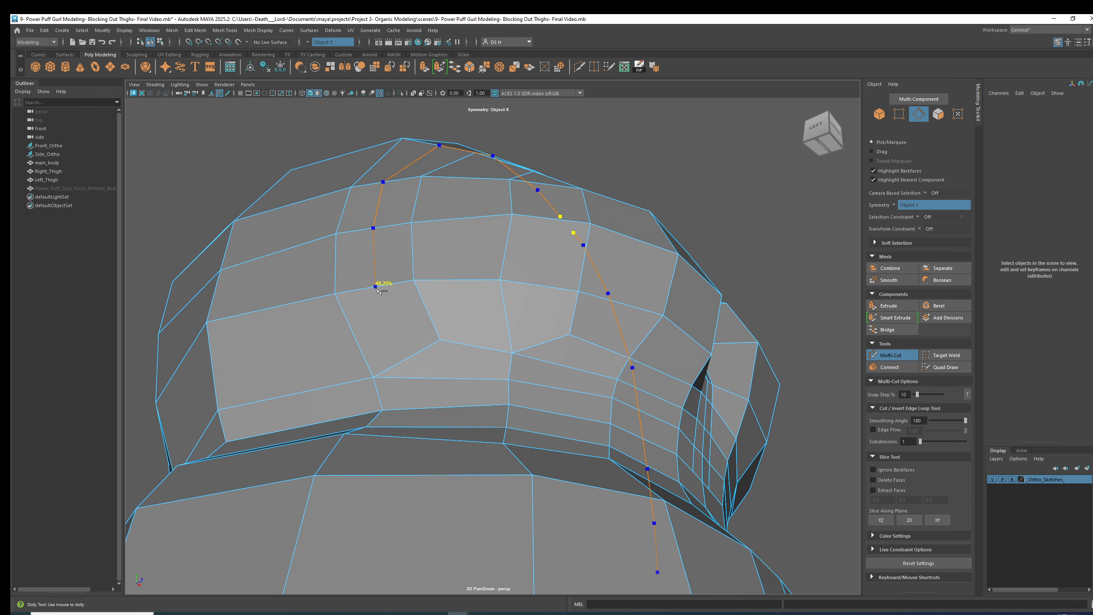
# Step: Finish the cut path with a point inside the face under the side of the chest, ending at that face's lower corner vertex
pyautogui.keyDown('alt'); pyautogui.moveTo(390, 292); pyautogui.dragTo(402, 315); pyautogui.keyUp('alt')
pyautogui.keyDown('alt'); pyautogui.moveTo(399, 311); pyautogui.dragTo(463, 308); pyautogui.keyUp('alt')
pyautogui.keyDown('alt'); pyautogui.moveTo(403, 289); pyautogui.dragTo(406, 372, button='middle'); pyautogui.keyUp('alt')
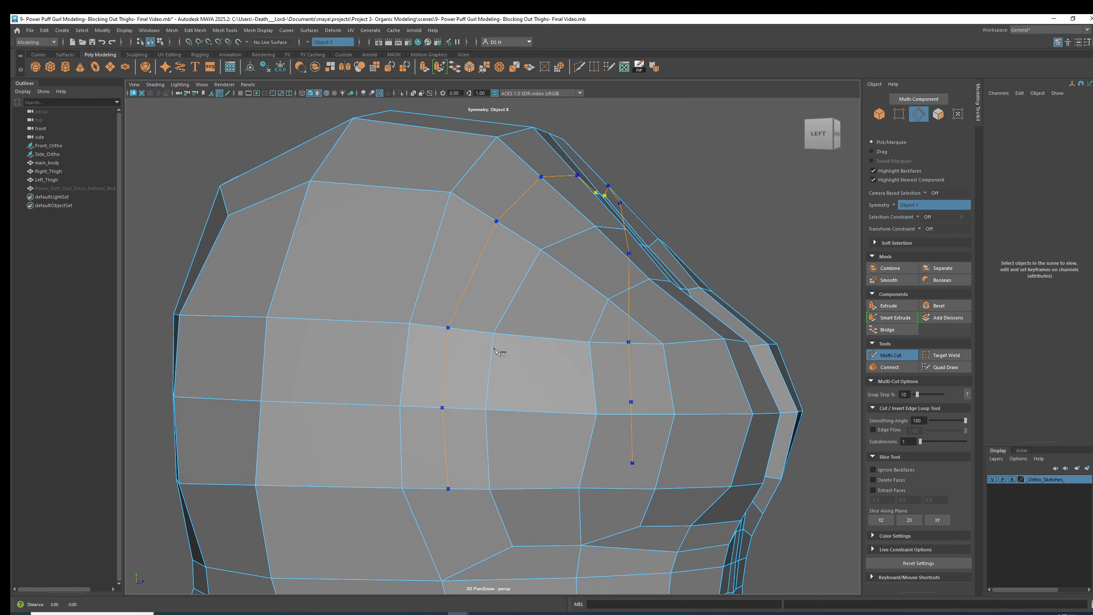
pyautogui.keyDown('alt'); pyautogui.moveTo(503, 369); pyautogui.dragTo(491, 259, button='middle'); pyautogui.keyUp('alt')
pyautogui.keyDown('alt'); pyautogui.moveTo(491, 258); pyautogui.dragTo(498, 224); pyautogui.keyUp('alt')
pyautogui.keyDown('alt'); pyautogui.moveTo(510, 104); pyautogui.dragTo(502, 171, button='middle'); pyautogui.keyUp('alt')
pyautogui.keyDown('alt'); pyautogui.moveTo(502, 175); pyautogui.dragTo(476, 273); pyautogui.keyUp('alt')
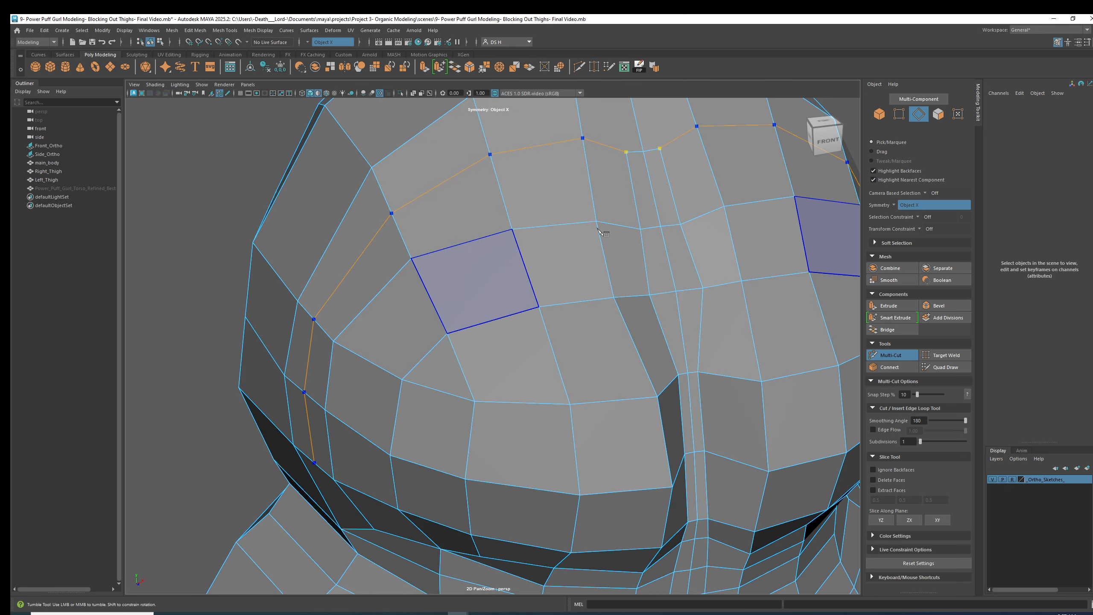
pyautogui.keyDown('alt'); pyautogui.moveTo(379, 397); pyautogui.dragTo(443, 373); pyautogui.keyUp('alt')
pyautogui.keyDown('alt'); pyautogui.moveTo(464, 405); pyautogui.dragTo(475, 313, button='middle'); pyautogui.keyUp('alt')
pyautogui.keyDown('alt'); pyautogui.moveTo(475, 313); pyautogui.dragTo(470, 323); pyautogui.keyUp('alt')
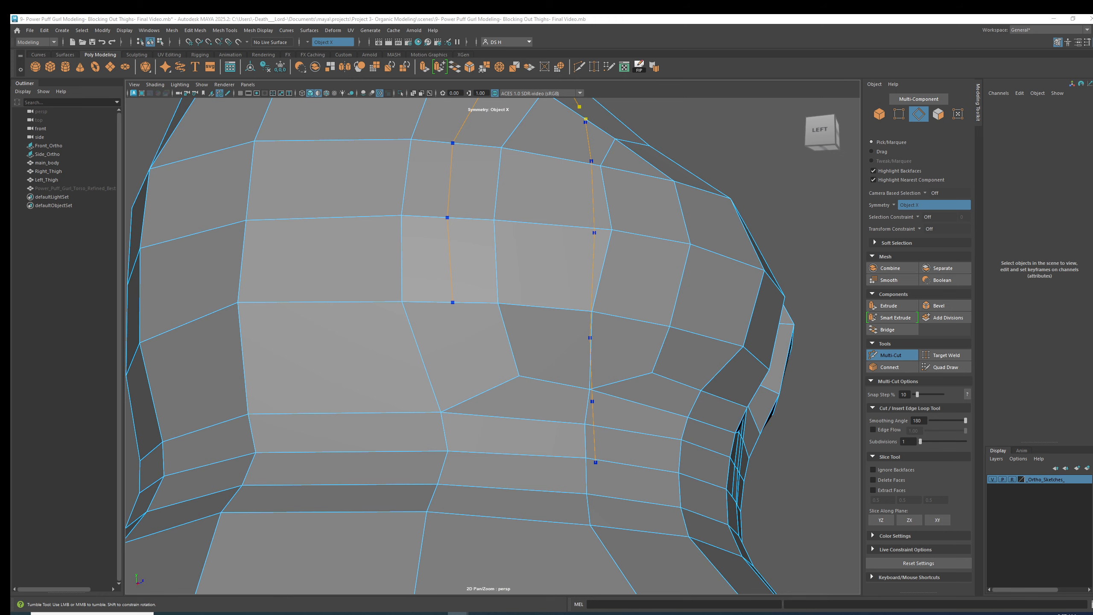
pyautogui.keyDown('alt'); pyautogui.moveTo(386, 403); pyautogui.dragTo(474, 388); pyautogui.keyUp('alt')
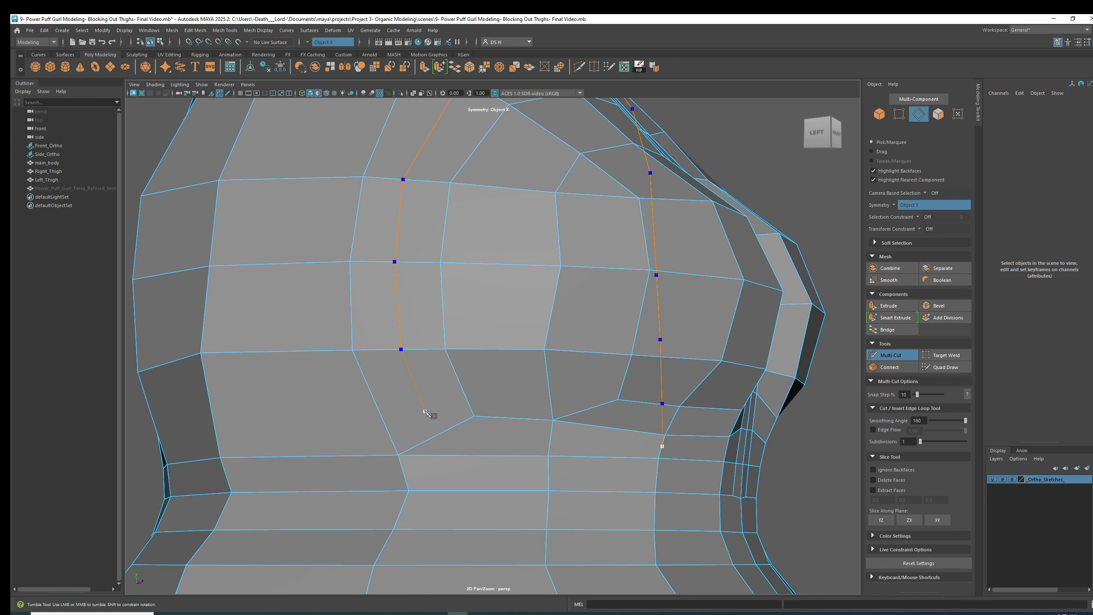
pyautogui.click(399, 455)
# Step: Examine the pending cut path around the chest from the front, the side and beneath
pyautogui.keyDown('alt'); pyautogui.moveTo(419, 453); pyautogui.dragTo(409, 370); pyautogui.keyUp('alt')
pyautogui.keyDown('alt'); pyautogui.moveTo(408, 371); pyautogui.dragTo(414, 391, button='middle'); pyautogui.keyUp('alt')
pyautogui.scroll(-4, 415, 391)
pyautogui.keyDown('alt'); pyautogui.moveTo(528, 411); pyautogui.dragTo(448, 439); pyautogui.keyUp('alt')
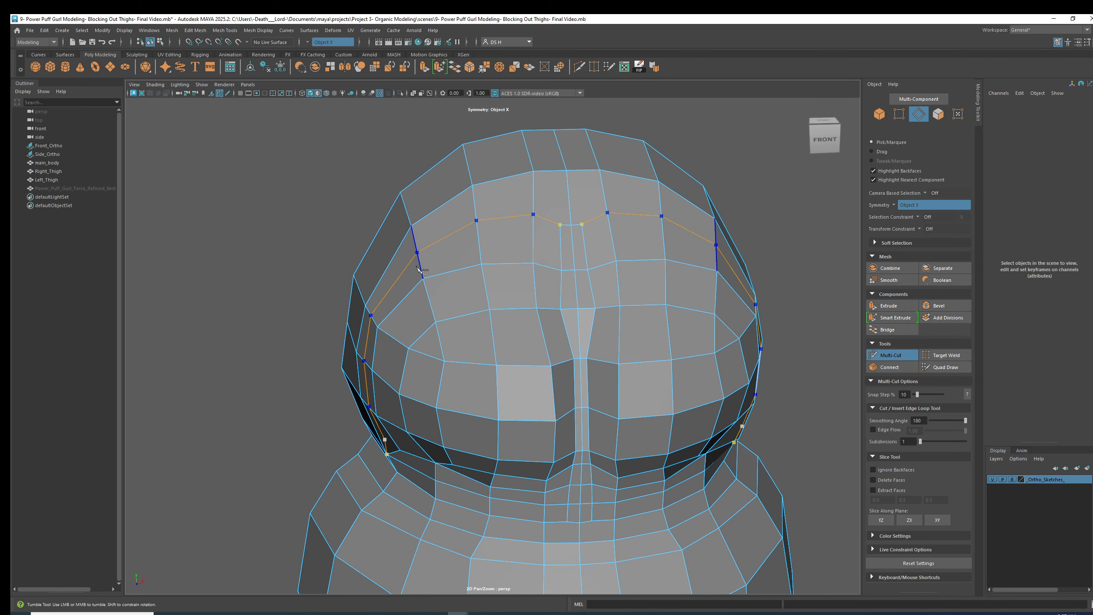
pyautogui.keyDown('alt'); pyautogui.moveTo(432, 241); pyautogui.dragTo(516, 207); pyautogui.keyUp('alt')
pyautogui.keyDown('alt'); pyautogui.moveTo(353, 289); pyautogui.dragTo(379, 293, button='right'); pyautogui.keyUp('alt')
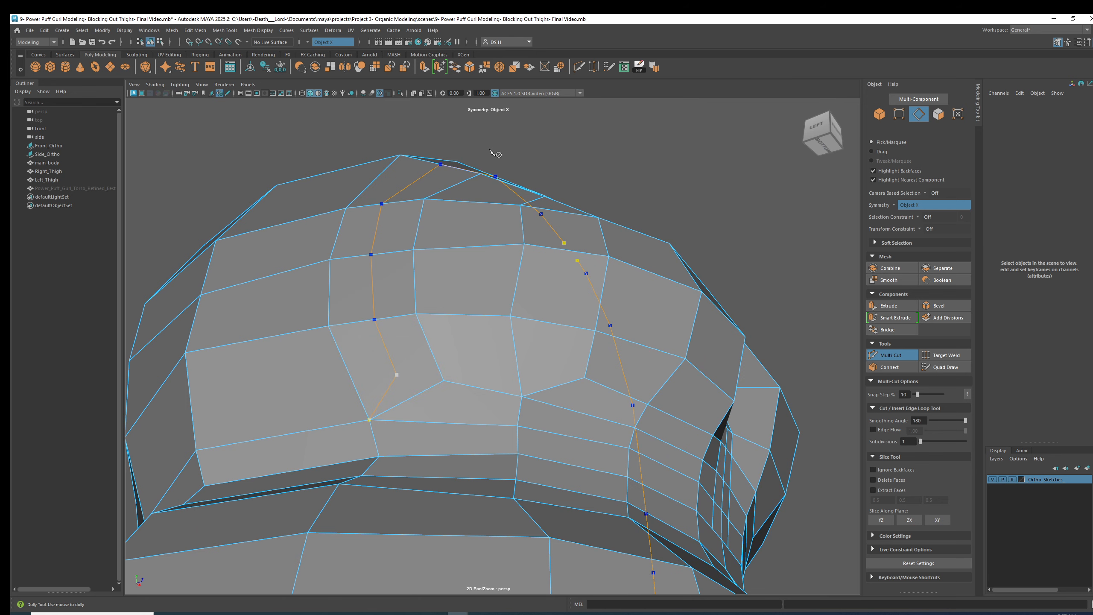
pyautogui.keyDown('alt'); pyautogui.moveTo(403, 387); pyautogui.dragTo(333, 398); pyautogui.keyUp('alt')
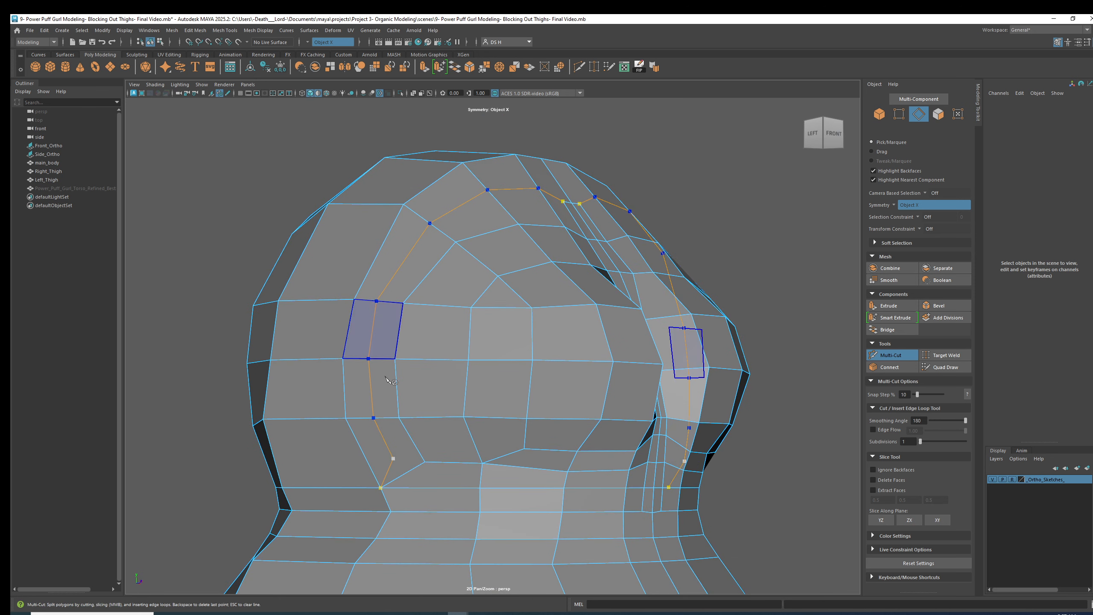
pyautogui.keyDown('alt'); pyautogui.moveTo(430, 388); pyautogui.dragTo(599, 317, button='right'); pyautogui.keyUp('alt')
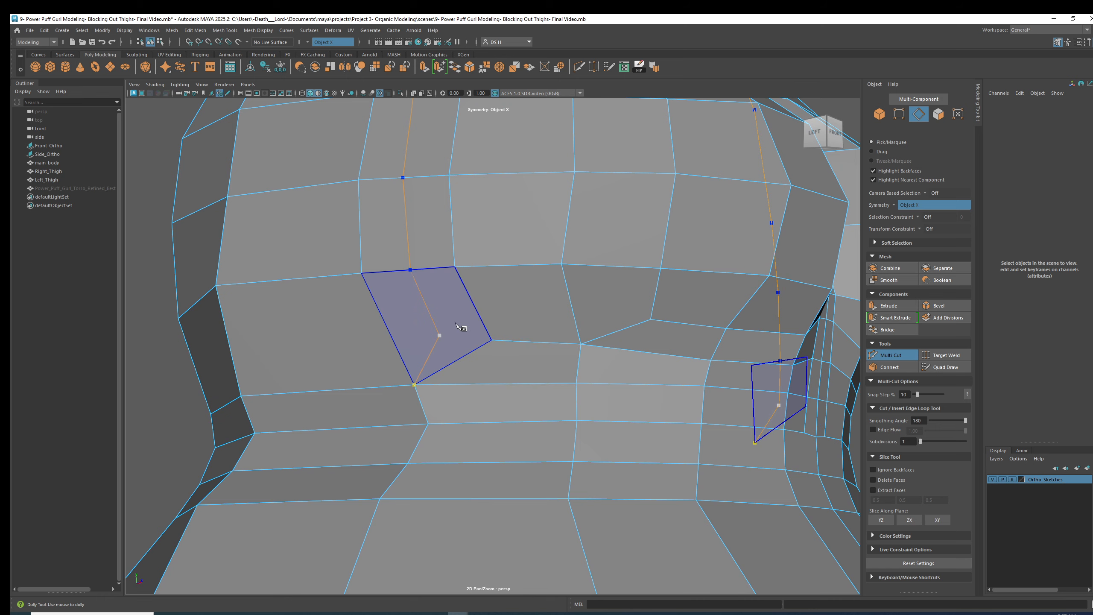
pyautogui.keyDown('alt'); pyautogui.moveTo(642, 311); pyautogui.dragTo(684, 323); pyautogui.keyUp('alt')
pyautogui.keyDown('alt'); pyautogui.moveTo(591, 314); pyautogui.dragTo(563, 313); pyautogui.keyUp('alt')
# Step: Commit the cut, and Multi-Cut an edge from its new interior vertex to the neighboring vertex toward the front of the chest
pyautogui.press('w')
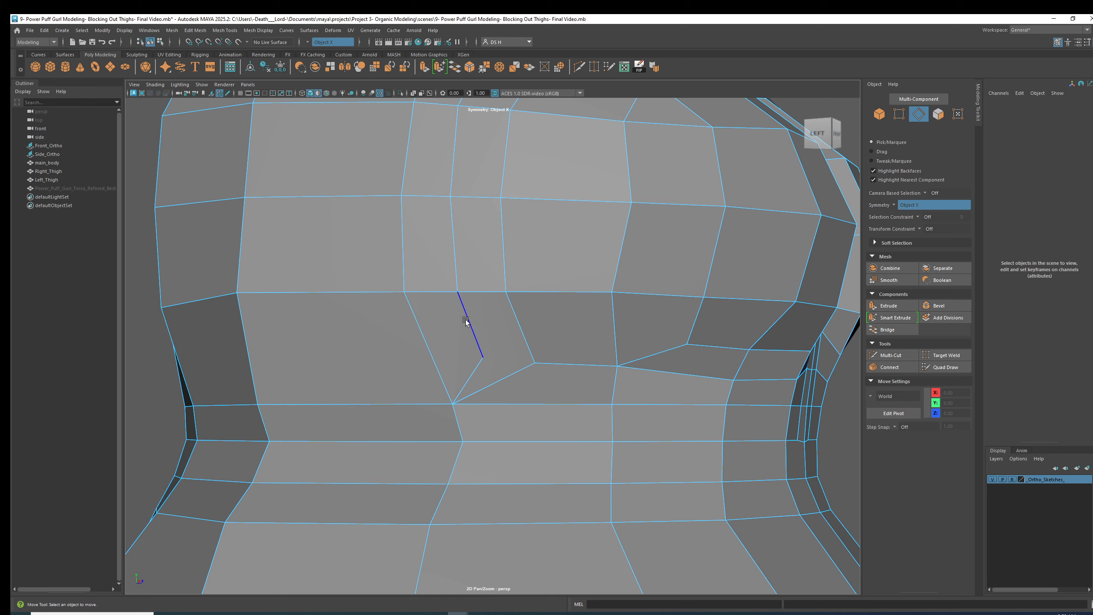
pyautogui.hotkey('ctrl', 'shift', 'x')
pyautogui.click(506, 292)
pyautogui.press('BackSpace')
pyautogui.click(483, 357)
pyautogui.click(535, 362)
pyautogui.press('w')
# Step: Delete the diagonal edge below the newly cut edge under the side of the chest
pyautogui.click(512, 374)
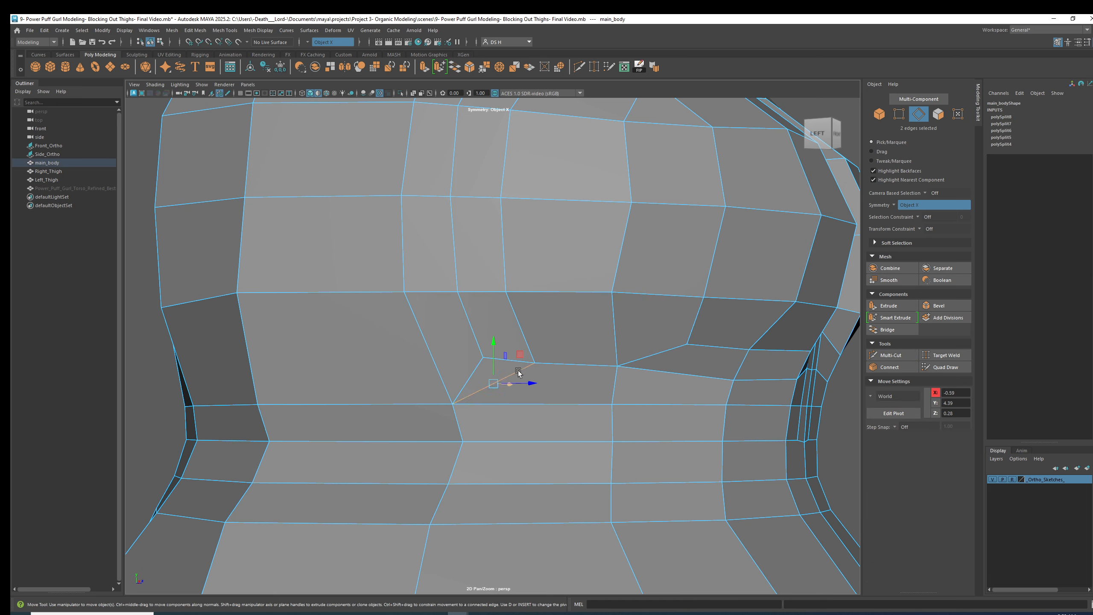
pyautogui.scroll(3, 570, 401)
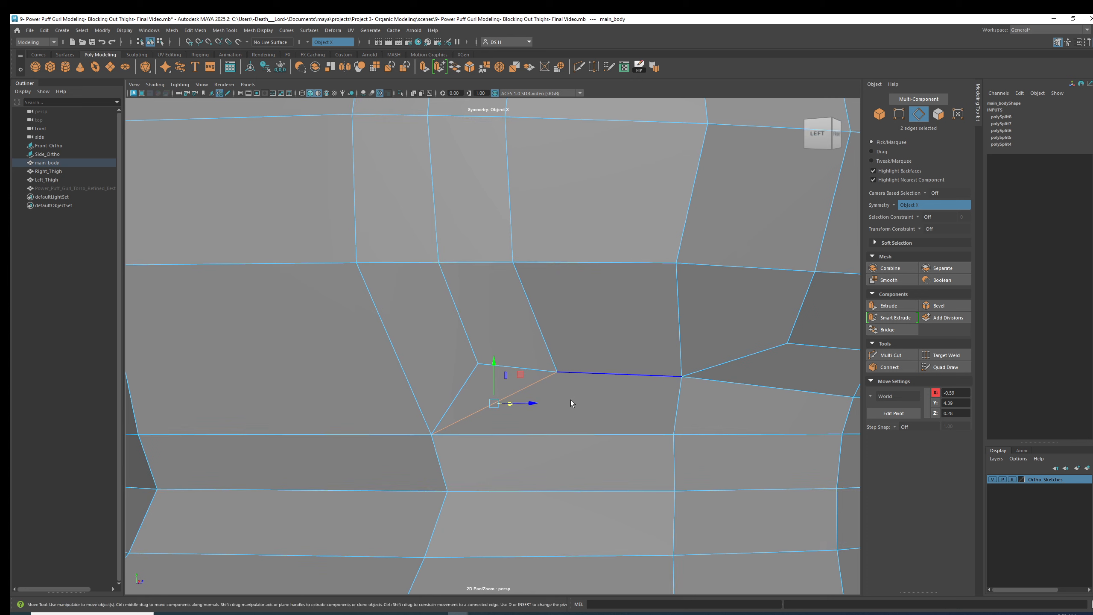
pyautogui.press('q')
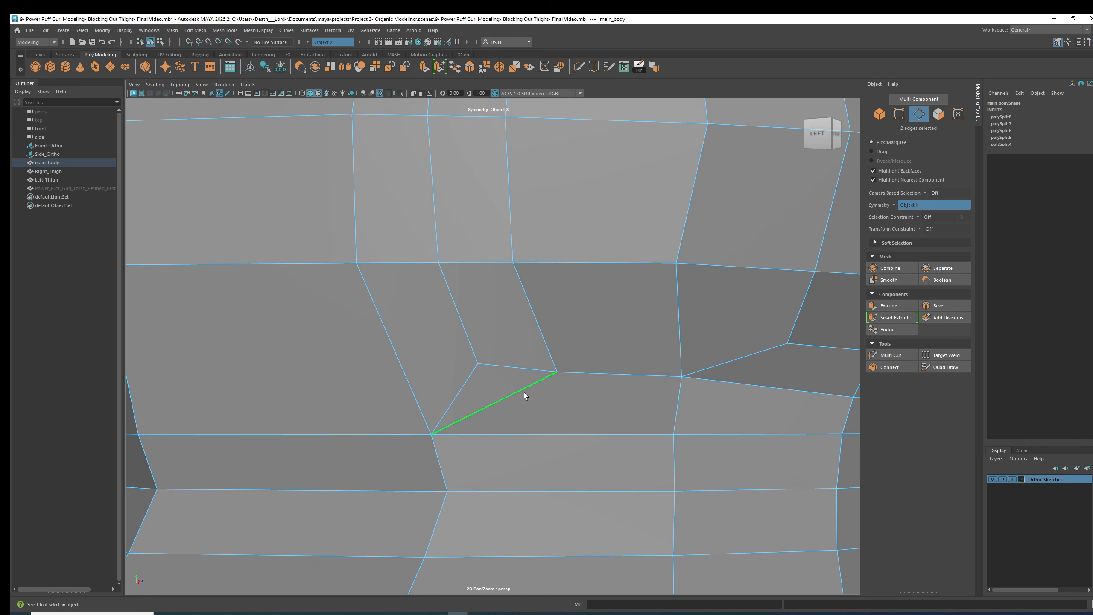
pyautogui.keyDown('shift'); pyautogui.click(536, 319); pyautogui.keyUp('shift')
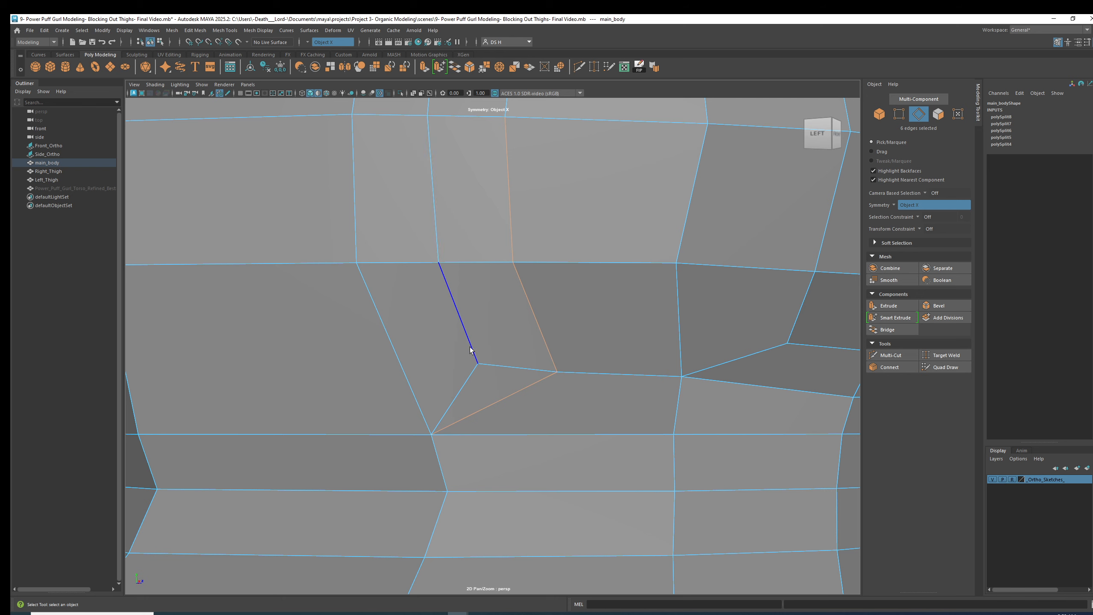
pyautogui.scroll(-2, 598, 288)
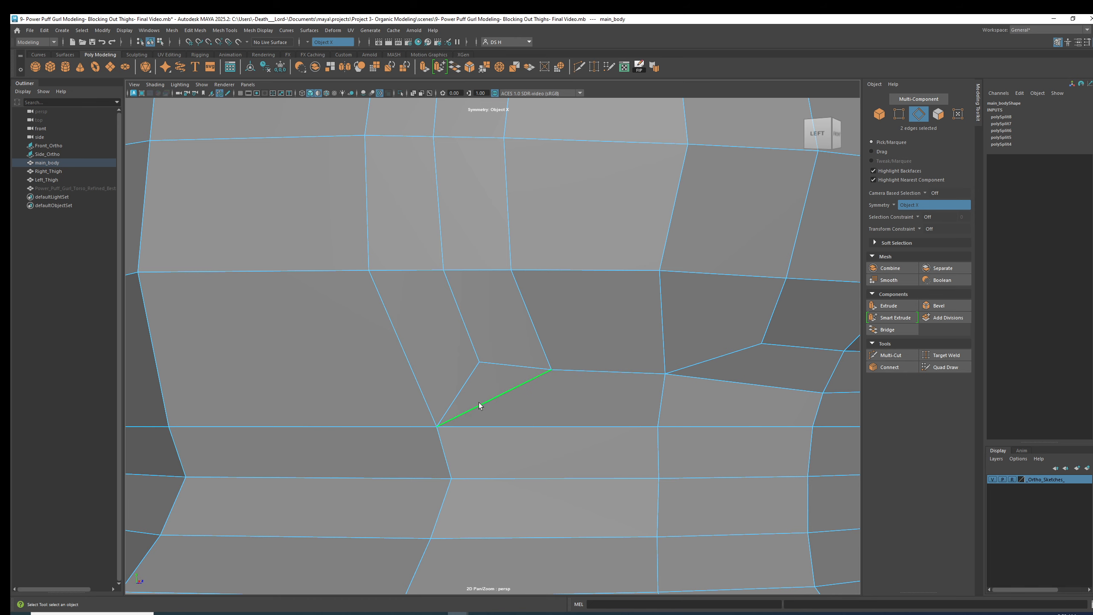
pyautogui.press('Delete')
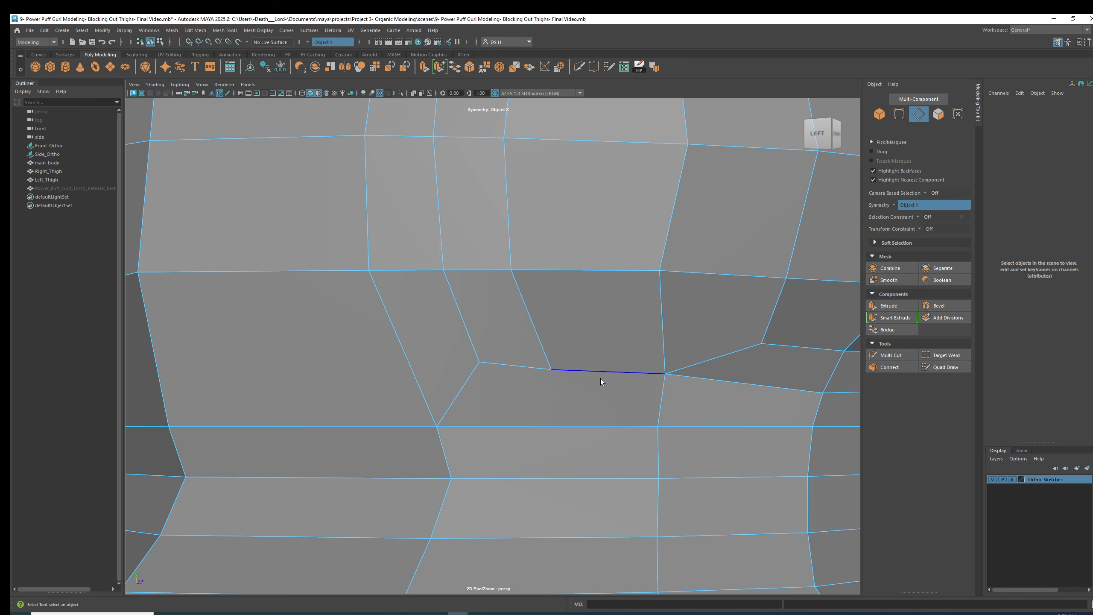
# Step: Inspect the side topology and select the face beneath the new edge to check its shape
pyautogui.scroll(-4, 601, 380)
pyautogui.scroll(-3, 567, 370)
pyautogui.keyDown('alt'); pyautogui.moveTo(568, 370); pyautogui.dragTo(540, 302); pyautogui.keyUp('alt')
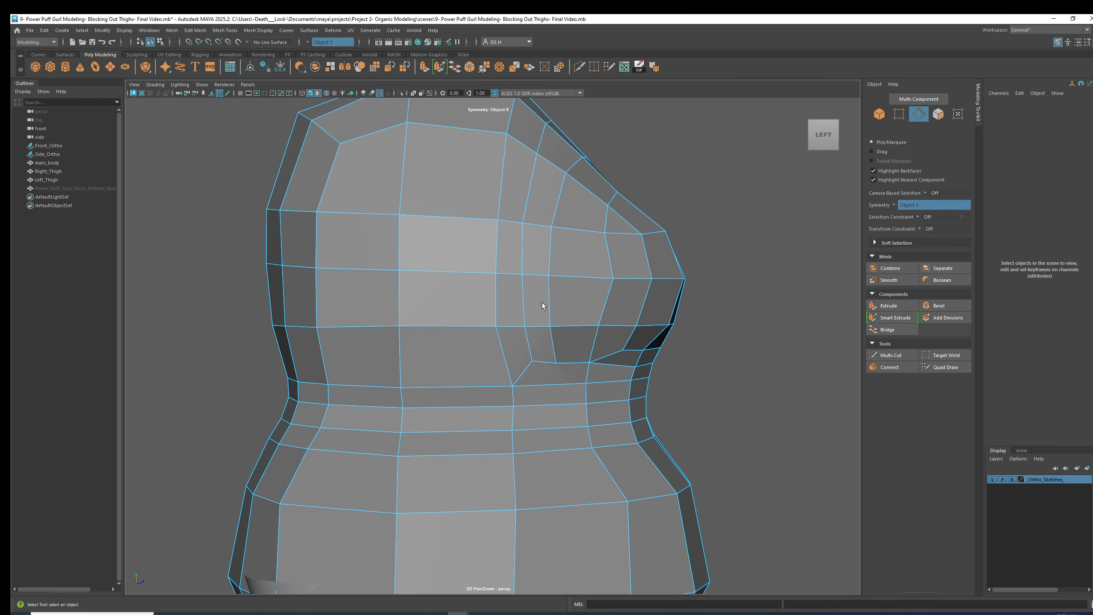
pyautogui.scroll(5, 600, 349)
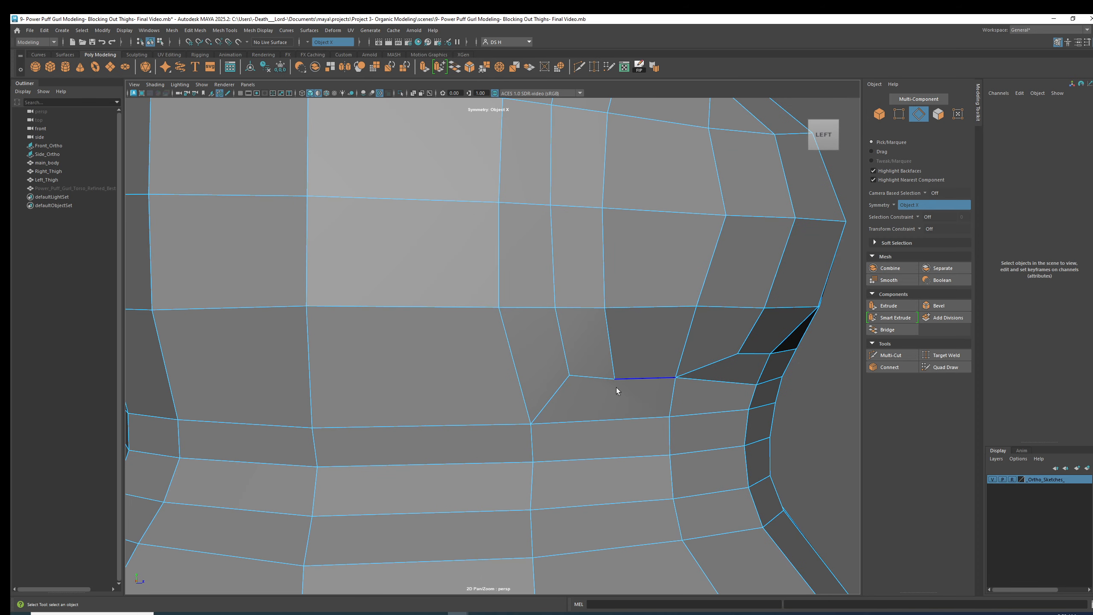
pyautogui.moveTo(620, 367); pyautogui.dragTo(621, 395, button='right')
pyautogui.click(599, 390)
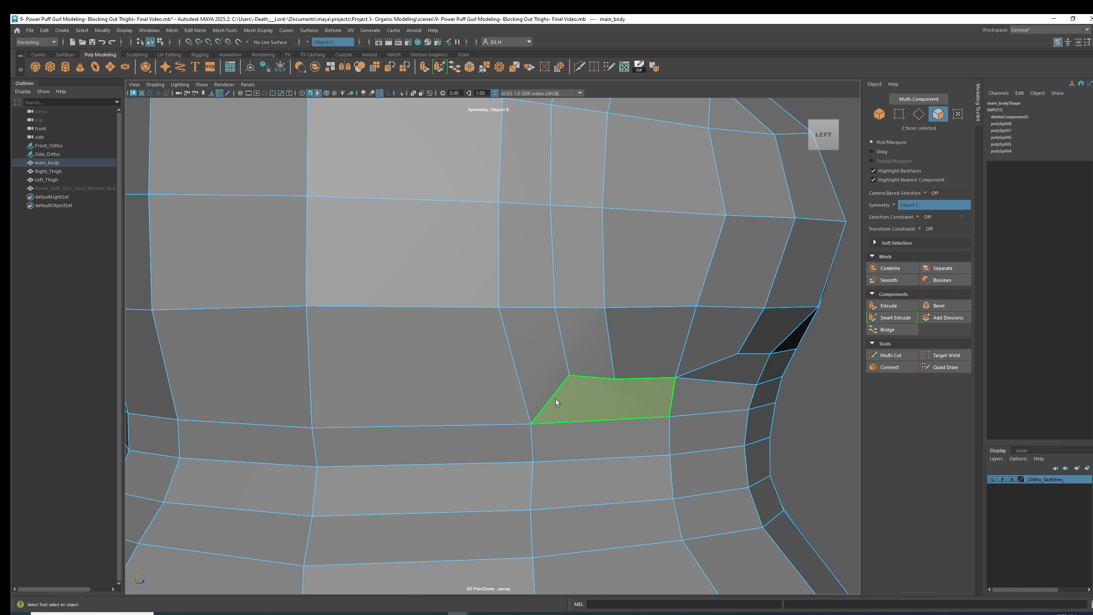
# Step: Move the two vertical side edges behind the new edge loop backward along Z, with Object X symmetry
pyautogui.scroll(-2, 673, 389)
pyautogui.moveTo(654, 288); pyautogui.dragTo(466, 257, button='right')
pyautogui.keyDown('alt'); pyautogui.moveTo(583, 164); pyautogui.dragTo(477, 210, button='middle'); pyautogui.keyUp('alt')
pyautogui.moveTo(591, 227)
pyautogui.keyDown('alt'); pyautogui.mouseDown()
pyautogui.moveTo(577, 264)
pyautogui.moveTo(542, 258)
pyautogui.moveTo(436, 299)
pyautogui.moveTo(576, 257)
pyautogui.moveTo(590, 229)
pyautogui.mouseUp(); pyautogui.keyUp('alt')
pyautogui.moveTo(560, 316); pyautogui.dragTo(555, 276, button='right')
pyautogui.click(527, 242)
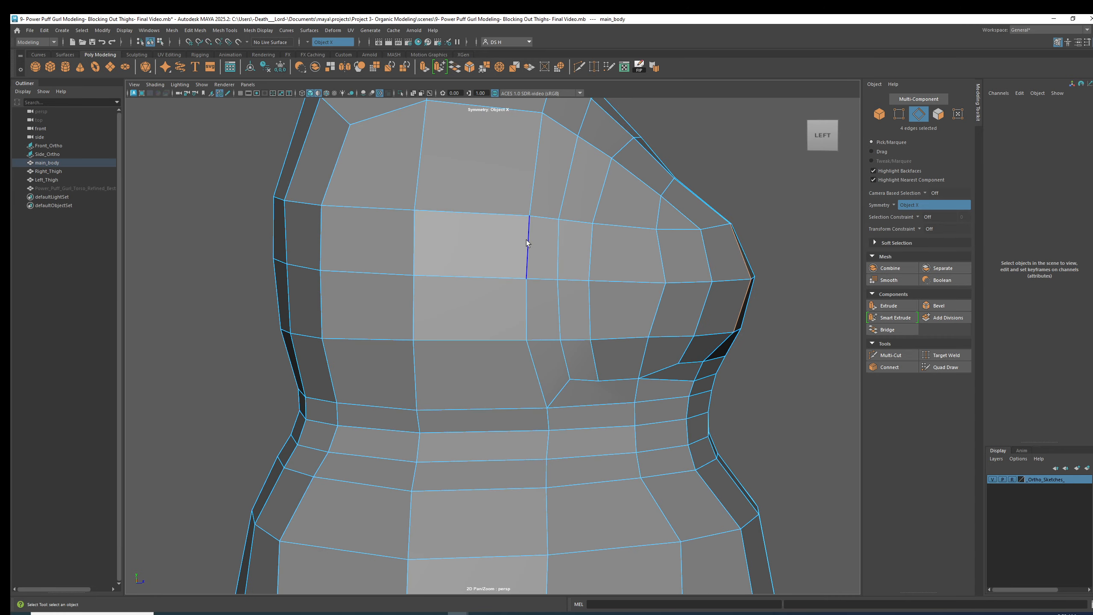
pyautogui.keyDown('shift'); pyautogui.click(526, 302); pyautogui.keyUp('shift')
pyautogui.press('w')
pyautogui.moveTo(559, 277); pyautogui.dragTo(540, 278)
# Step: Move the two vertical side edges in front of the new edge loop forward along Z
pyautogui.click(593, 256)
pyautogui.keyDown('shift'); pyautogui.click(593, 298); pyautogui.keyUp('shift')
pyautogui.moveTo(630, 282); pyautogui.dragTo(643, 282)
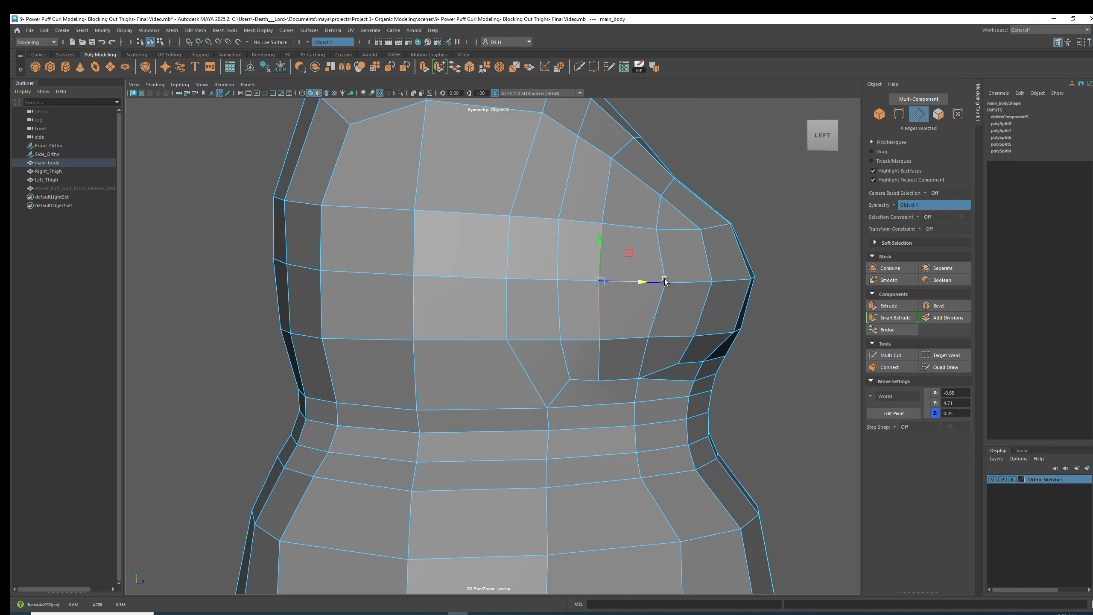
# Step: Adjust individual side-chest vertices in front of the new edge loop along Z to even out the edge spacing
pyautogui.moveTo(699, 287); pyautogui.dragTo(675, 288, button='right')
pyautogui.click(669, 285)
pyautogui.keyDown('alt'); pyautogui.moveTo(707, 293); pyautogui.dragTo(685, 323); pyautogui.keyUp('alt')
pyautogui.keyDown('alt'); pyautogui.moveTo(628, 355); pyautogui.dragTo(631, 282); pyautogui.keyUp('alt')
pyautogui.click(568, 339)
pyautogui.click(594, 283)
pyautogui.click(616, 214)
pyautogui.moveTo(635, 223); pyautogui.dragTo(639, 223)
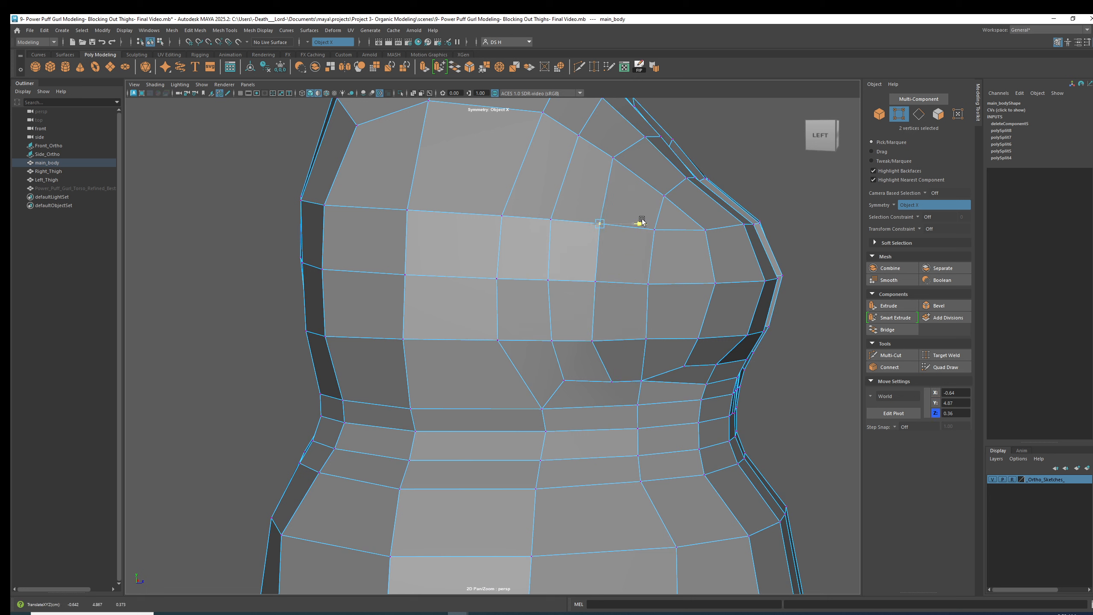
pyautogui.click(584, 336)
pyautogui.moveTo(629, 342); pyautogui.dragTo(512, 339)
pyautogui.click(646, 340)
# Step: Return to object mode and check the smoothed shape of main_body
pyautogui.moveTo(611, 301); pyautogui.dragTo(663, 267, button='right')
pyautogui.press('3')
pyautogui.click(366, 302)
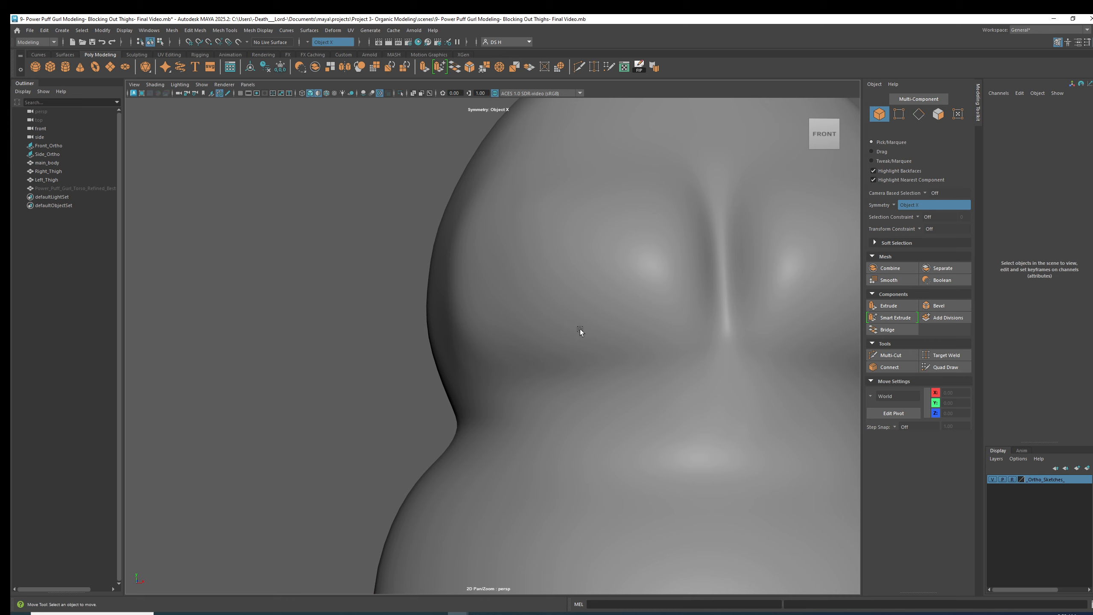
# Step: Display main_body unsmoothed and adjust the symmetrical vertex pair at the outer chest from the front
pyautogui.click(510, 265)
pyautogui.press('1')
pyautogui.moveTo(521, 236); pyautogui.dragTo(498, 237, button='right')
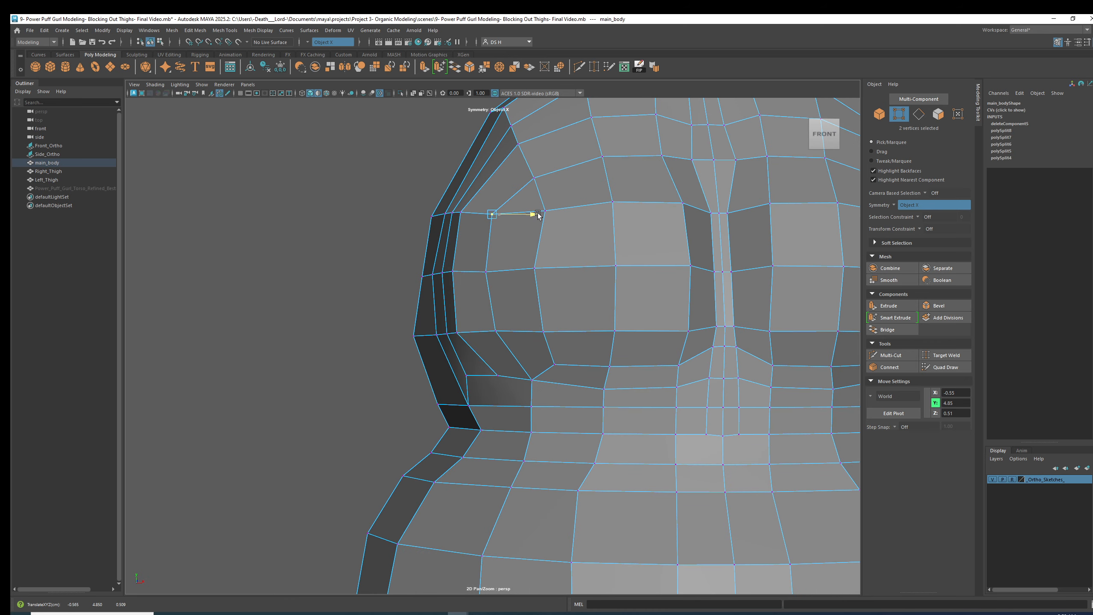
# Step: Display main_body smoothed in object mode and examine the chest's surface without the wireframe highlight
pyautogui.press('3')
pyautogui.moveTo(426, 253); pyautogui.dragTo(456, 233, button='right')
pyautogui.scroll(-1, 426, 253)
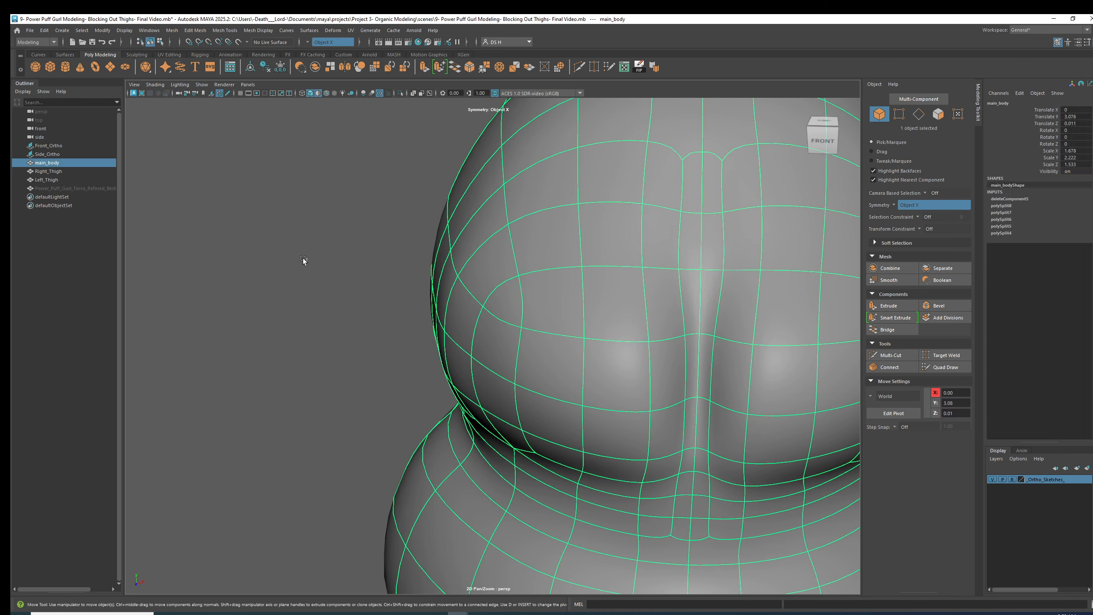
pyautogui.click(305, 261)
pyautogui.scroll(-3, 470, 311)
pyautogui.keyDown('alt'); pyautogui.moveTo(470, 311); pyautogui.dragTo(510, 342); pyautogui.keyUp('alt')
# Step: Display main_body unsmoothed in vertex mode and nudge the lower side-chest vertex pair along Z, checking it with smoothing
pyautogui.click(510, 343)
pyautogui.press('1')
pyautogui.moveTo(510, 342); pyautogui.dragTo(478, 342, button='right')
pyautogui.keyDown('alt'); pyautogui.moveTo(510, 342); pyautogui.dragTo(545, 305); pyautogui.keyUp('alt')
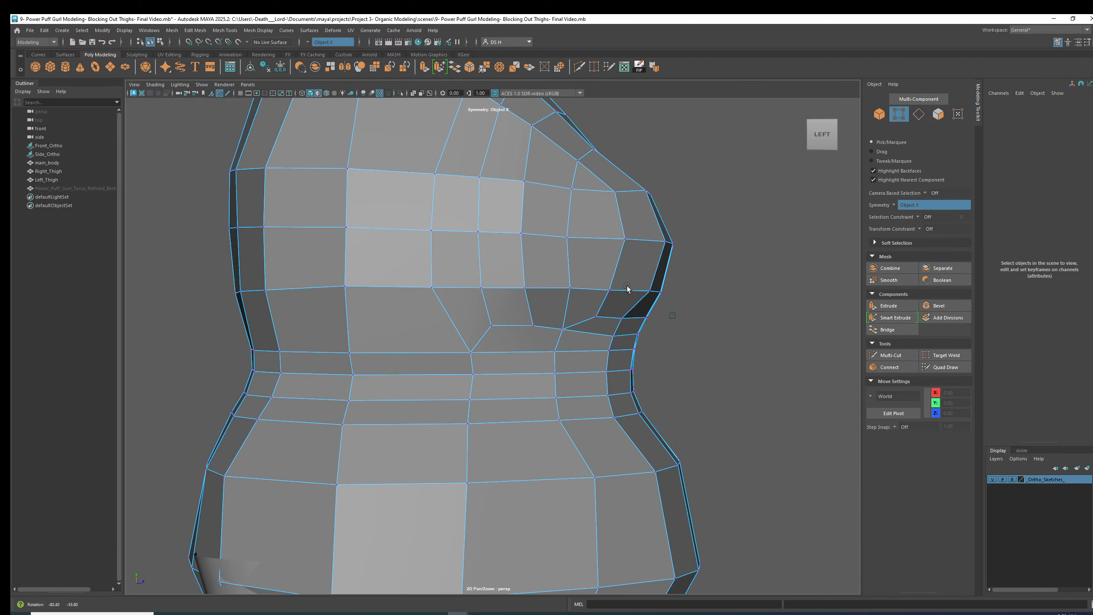
pyautogui.click(526, 287)
pyautogui.keyDown('alt'); pyautogui.moveTo(579, 241); pyautogui.dragTo(487, 196); pyautogui.keyUp('alt')
pyautogui.press('3')
pyautogui.press('1')
pyautogui.click(494, 277)
pyautogui.moveTo(521, 276); pyautogui.dragTo(518, 277)
pyautogui.keyDown('alt'); pyautogui.moveTo(499, 242); pyautogui.dragTo(564, 295); pyautogui.keyUp('alt')
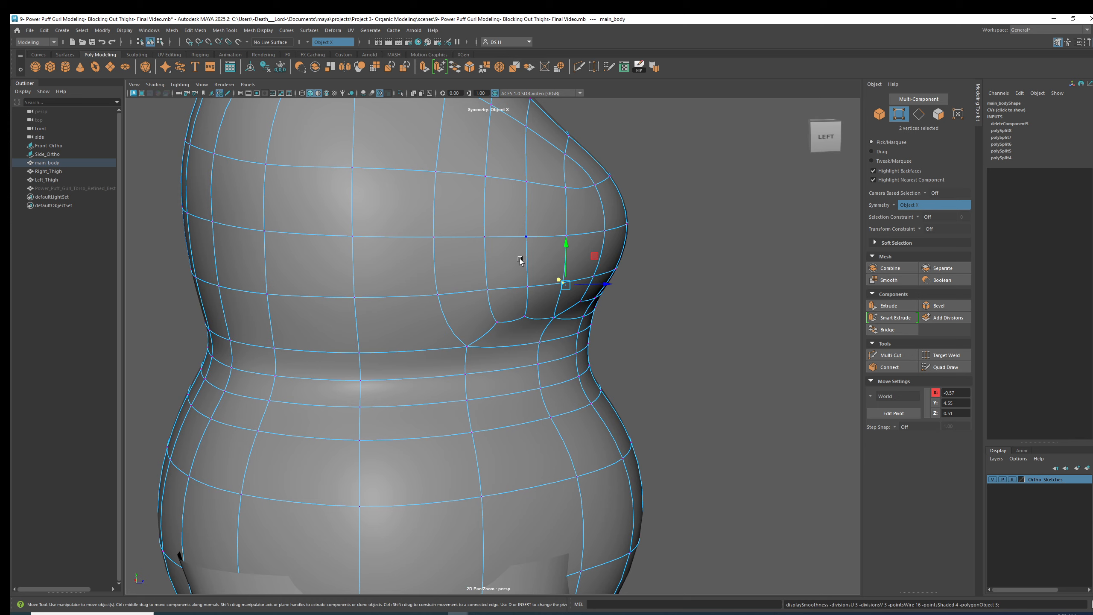
# Step: Nudge the mid-row side-chest vertices along Z, comparing the spacing through undo and redo and with smoothing
pyautogui.press('1')
pyautogui.moveTo(555, 234); pyautogui.dragTo(565, 233)
pyautogui.click(564, 237)
pyautogui.hotkey('shift', 'z')
pyautogui.hotkey('shift', 'z')
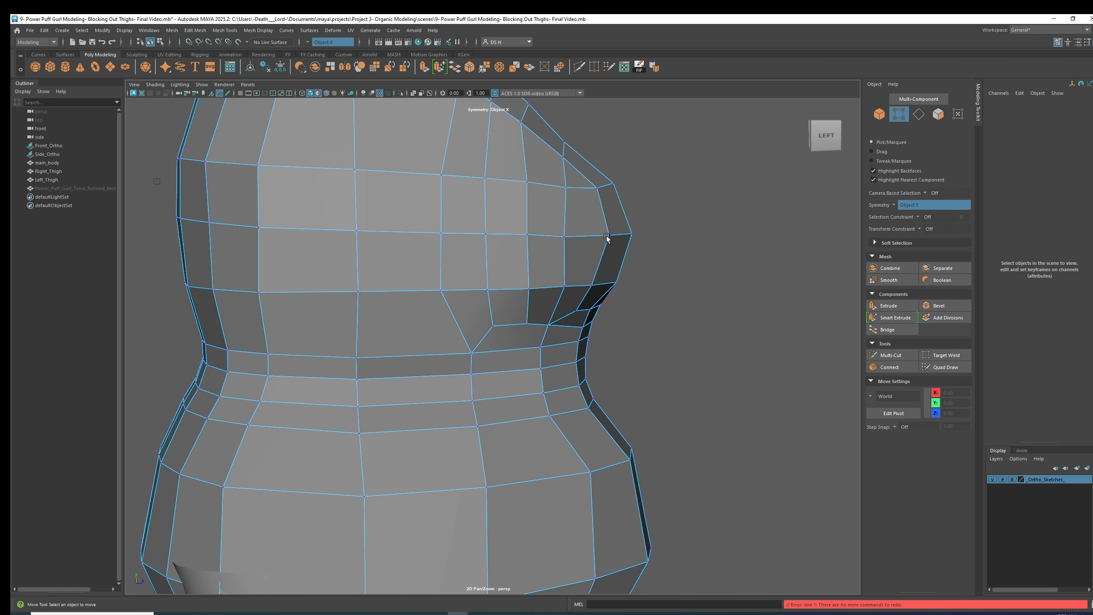
pyautogui.press('z')
pyautogui.click(568, 196)
pyautogui.moveTo(568, 197); pyautogui.dragTo(517, 310)
pyautogui.press('3')
pyautogui.click(592, 186)
pyautogui.press('1')
# Step: Adjust the vertices along the crease under the side of the chest to even out their spacing
pyautogui.keyDown('alt'); pyautogui.moveTo(517, 310); pyautogui.dragTo(588, 319, button='right'); pyautogui.keyUp('alt')
pyautogui.keyDown('alt'); pyautogui.moveTo(588, 319); pyautogui.dragTo(577, 285); pyautogui.keyUp('alt')
pyautogui.click(488, 323)
pyautogui.keyDown('alt'); pyautogui.moveTo(499, 312); pyautogui.dragTo(546, 321); pyautogui.keyUp('alt')
pyautogui.click(511, 320)
pyautogui.keyDown('alt'); pyautogui.moveTo(516, 327); pyautogui.dragTo(598, 325); pyautogui.keyUp('alt')
pyautogui.moveTo(542, 285); pyautogui.dragTo(542, 288)
pyautogui.moveTo(582, 323); pyautogui.dragTo(578, 323)
# Step: Select the three stacked vertical edges at the side of the waist, below the pole vertex under the chest, symmetrically
pyautogui.keyDown('alt'); pyautogui.moveTo(579, 323); pyautogui.dragTo(462, 353, button='right'); pyautogui.keyUp('alt')
pyautogui.moveTo(462, 353)
pyautogui.keyDown('alt'); pyautogui.mouseDown()
pyautogui.moveTo(455, 369)
pyautogui.moveTo(458, 360)
pyautogui.mouseUp(); pyautogui.keyUp('alt')
pyautogui.moveTo(457, 360); pyautogui.dragTo(457, 327, button='right')
pyautogui.keyDown('alt'); pyautogui.moveTo(458, 345); pyautogui.dragTo(534, 345, button='right'); pyautogui.keyUp('alt')
pyautogui.keyDown('alt'); pyautogui.moveTo(482, 360); pyautogui.dragTo(526, 309, button='middle'); pyautogui.keyUp('alt')
pyautogui.click(504, 381)
pyautogui.keyDown('shift'); pyautogui.click(509, 347); pyautogui.keyUp('shift')
pyautogui.keyDown('shift'); pyautogui.click(510, 316); pyautogui.keyUp('shift')
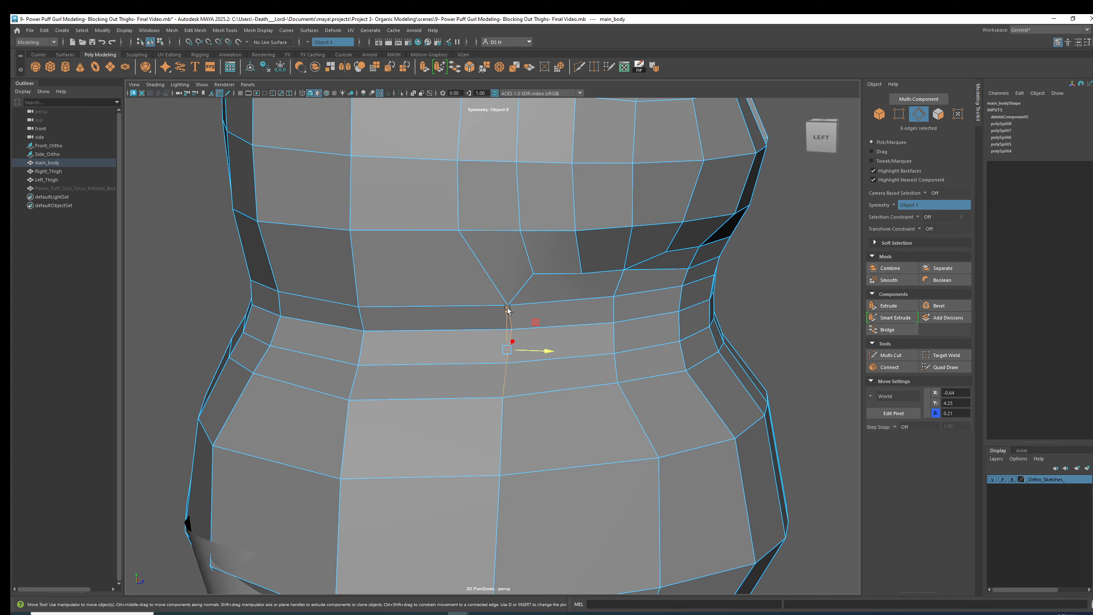
# Step: Try deleting the three selected side-waist edges and undo the deletion
pyautogui.moveTo(641, 385)
pyautogui.keyDown('alt'); pyautogui.mouseDown()
pyautogui.moveTo(544, 376)
pyautogui.moveTo(634, 366)
pyautogui.mouseUp(); pyautogui.keyUp('alt')
pyautogui.keyDown('alt'); pyautogui.moveTo(498, 359); pyautogui.dragTo(375, 354); pyautogui.keyUp('alt')
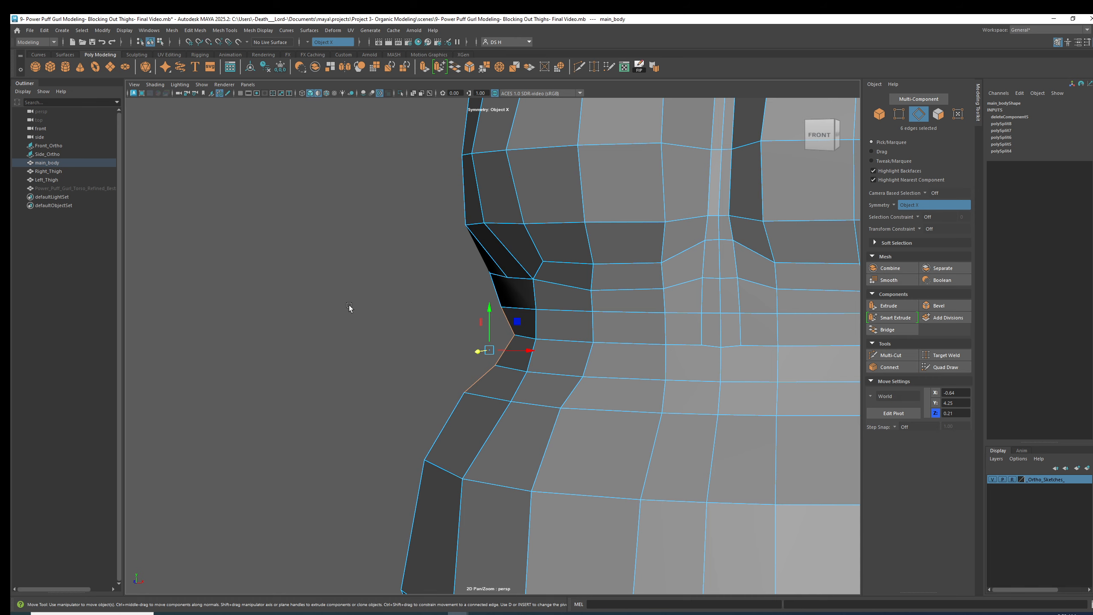
pyautogui.keyDown('alt'); pyautogui.moveTo(387, 319); pyautogui.dragTo(567, 291); pyautogui.keyUp('alt')
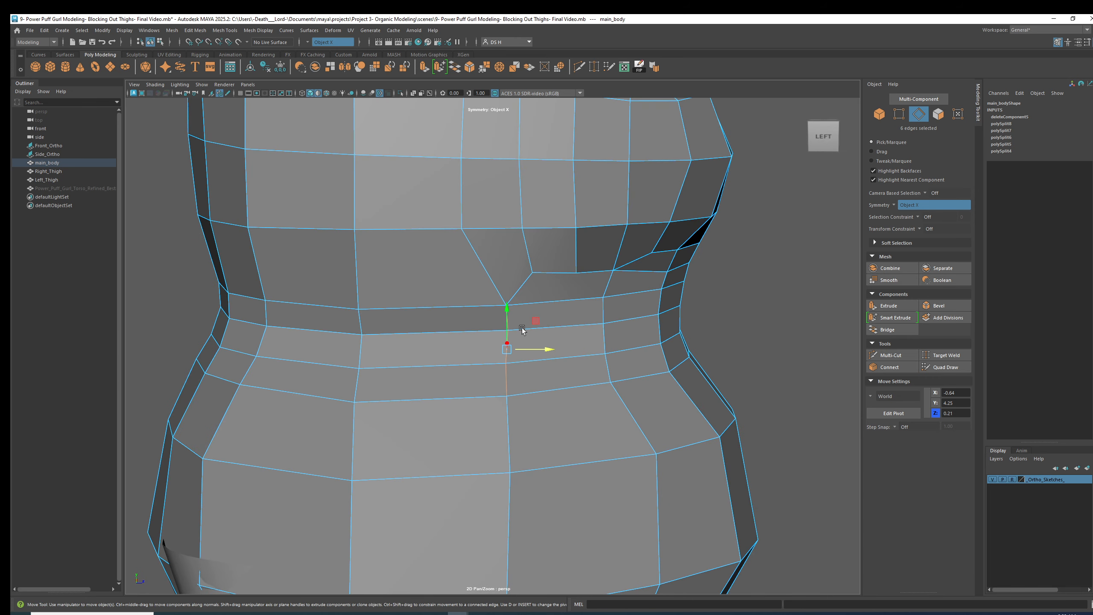
pyautogui.keyDown('shift'); pyautogui.moveTo(567, 291); pyautogui.dragTo(538, 303, button='right'); pyautogui.keyUp('shift')
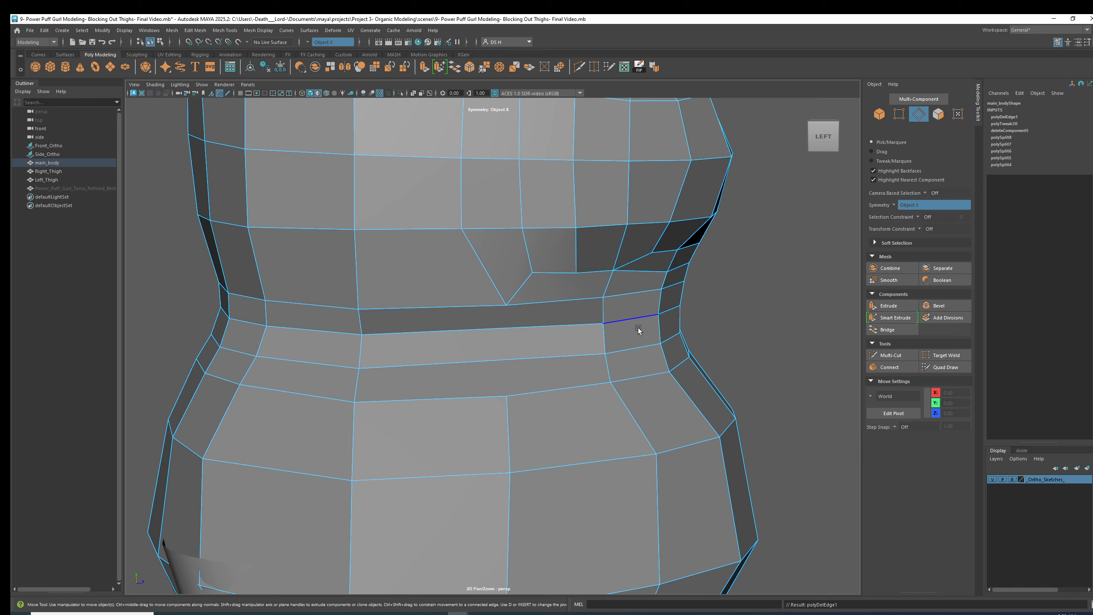
pyautogui.hotkey('ctrl', 'z')
# Step: Scale the selected side-waist edges slightly along X from the front
pyautogui.keyDown('alt'); pyautogui.moveTo(625, 328); pyautogui.dragTo(517, 344); pyautogui.keyUp('alt')
pyautogui.press('r')
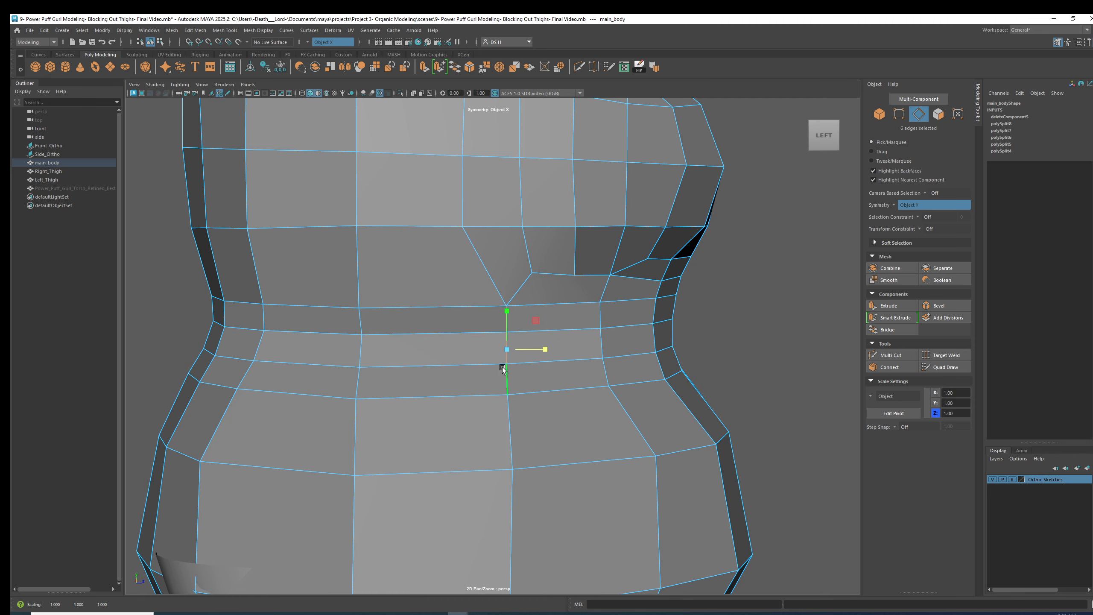
pyautogui.keyDown('alt'); pyautogui.moveTo(522, 348); pyautogui.dragTo(450, 344); pyautogui.keyUp('alt')
pyautogui.moveTo(531, 350)
pyautogui.mouseDown()
pyautogui.moveTo(515, 352)
pyautogui.moveTo(535, 356)
pyautogui.mouseUp()
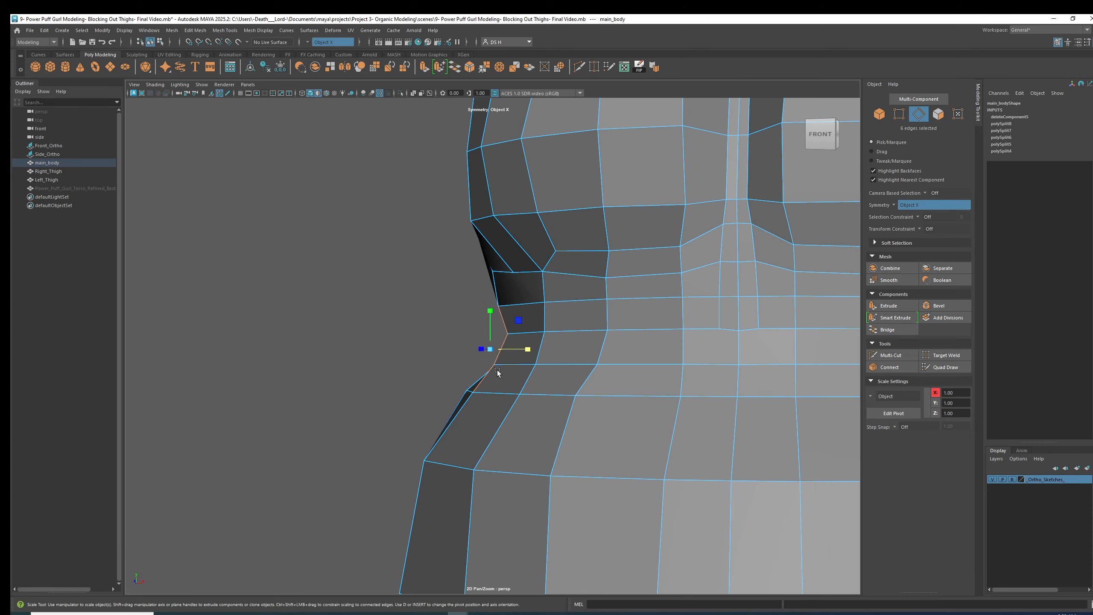
pyautogui.keyDown('alt'); pyautogui.moveTo(482, 317); pyautogui.dragTo(624, 345); pyautogui.keyUp('alt')
pyautogui.press('w')
# Step: Return to object mode and compare the waist's silhouette with and without smoothing
pyautogui.keyDown('alt'); pyautogui.moveTo(490, 360); pyautogui.dragTo(513, 320); pyautogui.keyUp('alt')
pyautogui.press('F8')
pyautogui.press('3')
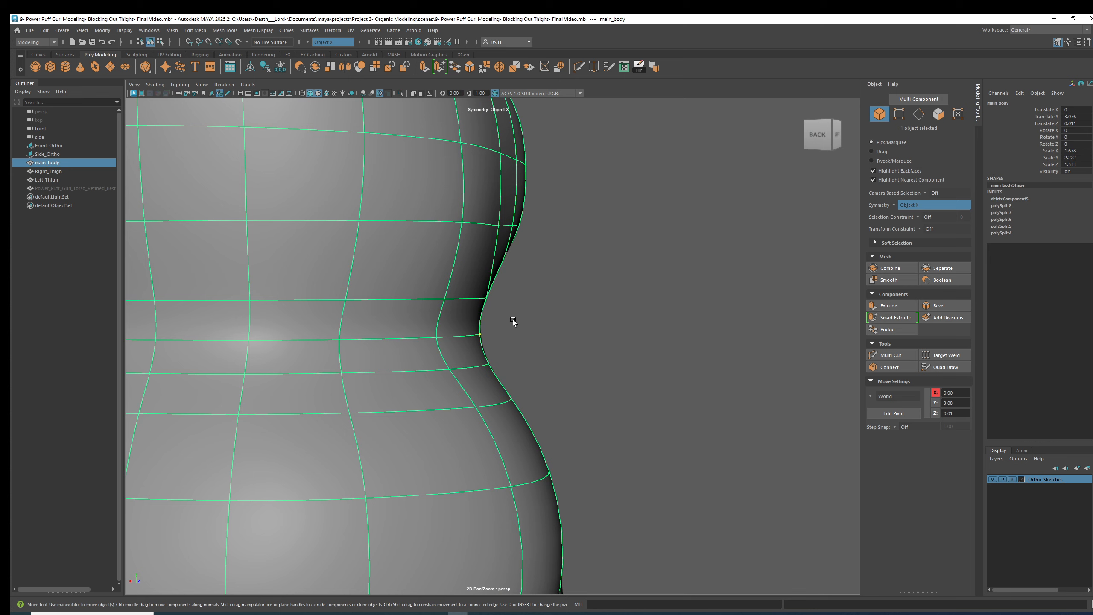
pyautogui.press('1')
pyautogui.press('3')
pyautogui.press('1')
pyautogui.keyDown('alt'); pyautogui.moveTo(540, 418); pyautogui.dragTo(511, 365); pyautogui.keyUp('alt')
pyautogui.scroll(-3, 429, 351)
# Step: Examine the smoothed side of the chest without the wireframe highlight, and display main_body unsmoothed and selected
pyautogui.click(651, 340)
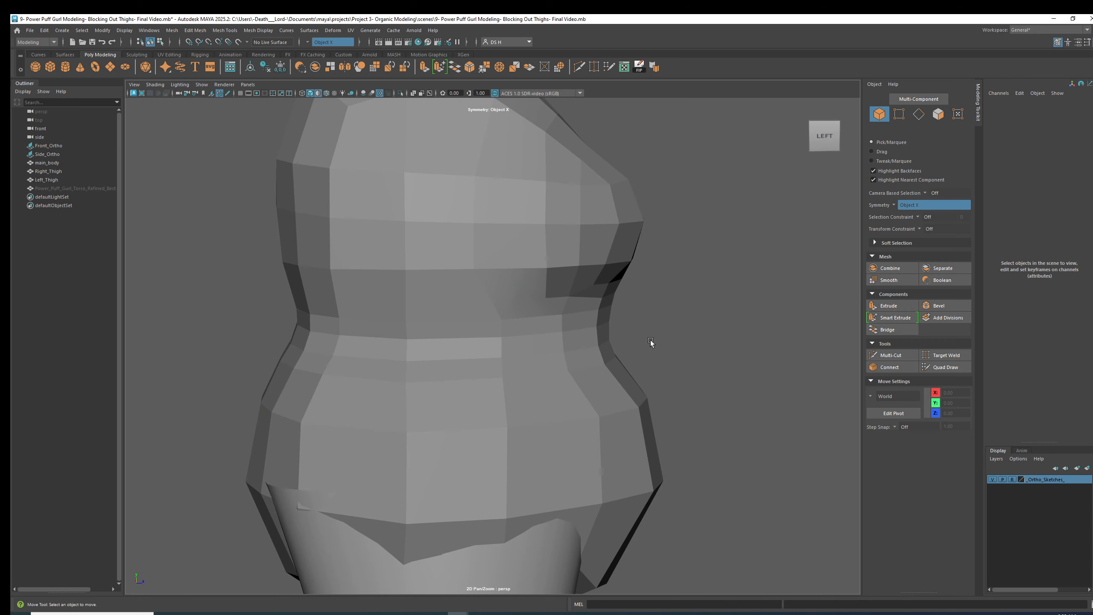
pyautogui.press('3')
pyautogui.keyDown('alt'); pyautogui.moveTo(592, 298); pyautogui.dragTo(559, 266); pyautogui.keyUp('alt')
pyautogui.click(546, 246)
pyautogui.press('1')
pyautogui.keyDown('alt'); pyautogui.moveTo(601, 250); pyautogui.dragTo(641, 237); pyautogui.keyUp('alt')
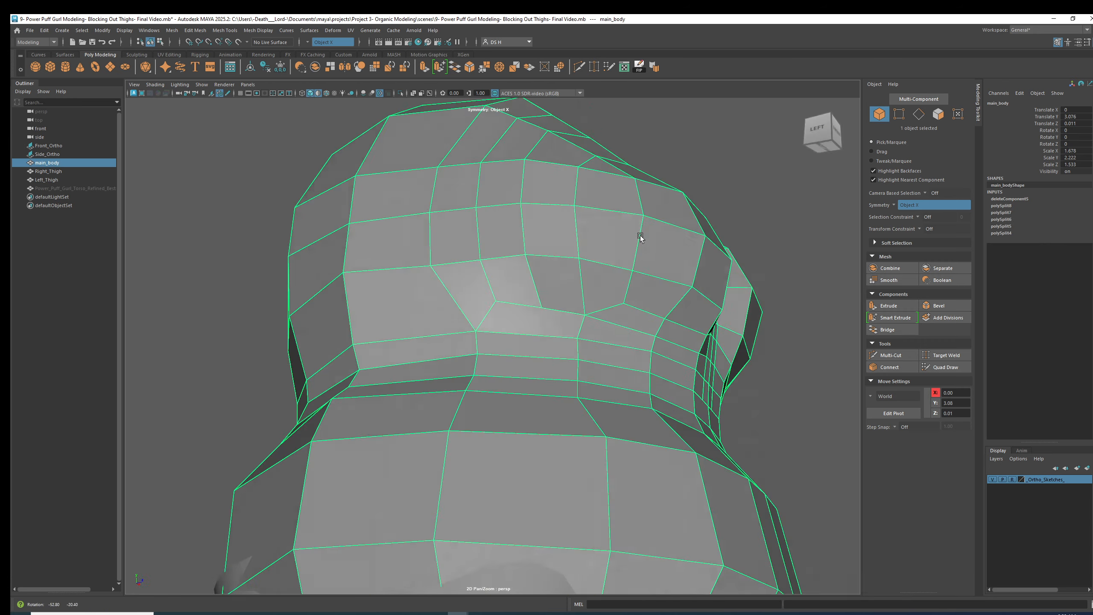
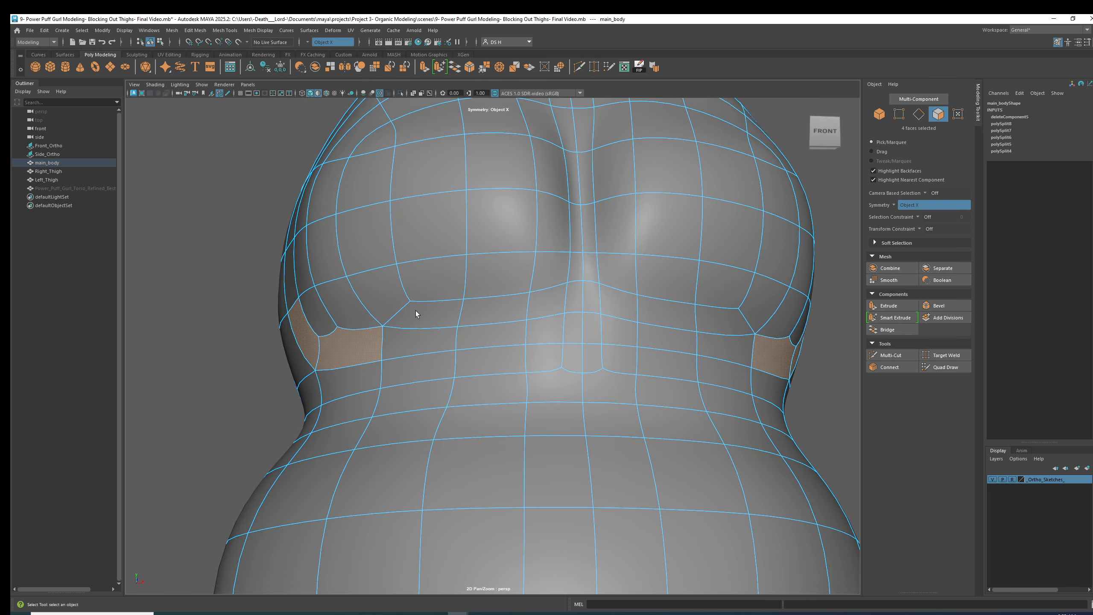
# Step: Return to object mode and compare the chest with and without smoothing from the front and side
pyautogui.hotkey('alt', 'd')
pyautogui.press('F8')
pyautogui.click(239, 330)
pyautogui.keyDown('alt'); pyautogui.moveTo(238, 330); pyautogui.dragTo(314, 364); pyautogui.keyUp('alt')
pyautogui.click(409, 337)
pyautogui.press('1')
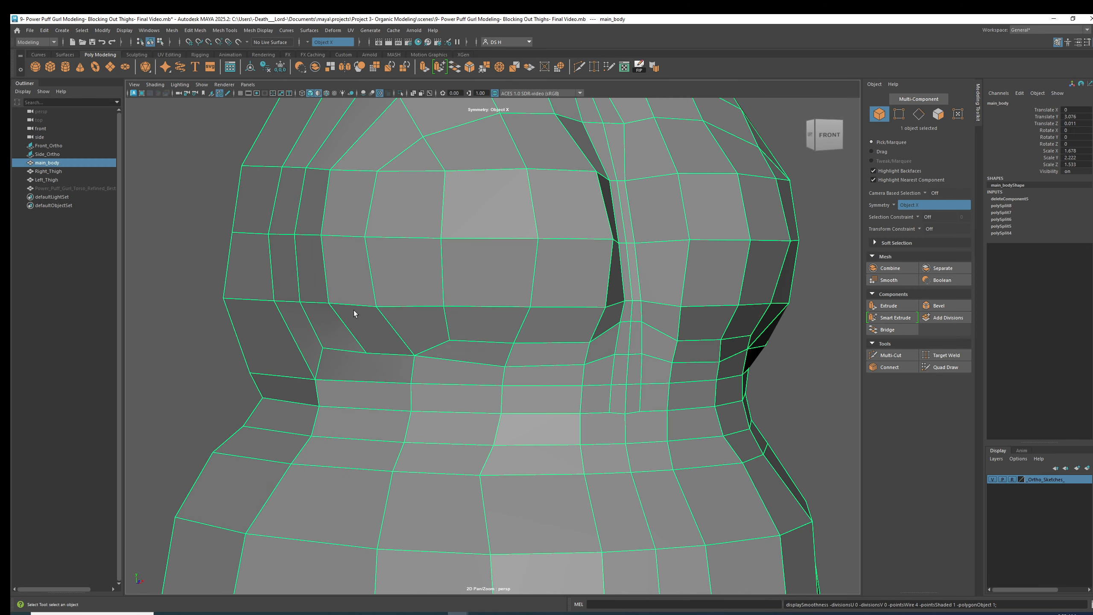
pyautogui.press('3')
pyautogui.click(215, 295)
pyautogui.keyDown('alt'); pyautogui.moveTo(283, 278); pyautogui.dragTo(409, 303); pyautogui.keyUp('alt')
pyautogui.click(641, 346)
pyautogui.press('1')
# Step: Select two connected vertical side-chest edges symmetrically, move them along X, and check the result with smoothing
pyautogui.keyDown('alt'); pyautogui.moveTo(641, 345); pyautogui.dragTo(598, 401); pyautogui.keyUp('alt')
pyautogui.moveTo(588, 401); pyautogui.dragTo(584, 367, button='right')
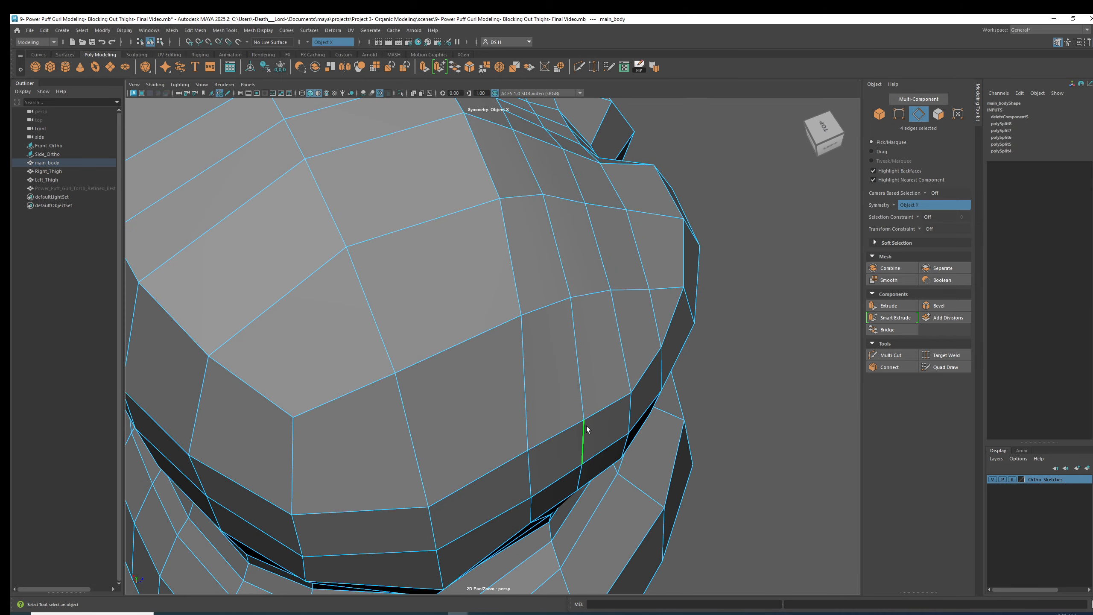
pyautogui.keyDown('shift'); pyautogui.click(582, 471); pyautogui.keyUp('shift')
pyautogui.keyDown('alt'); pyautogui.moveTo(581, 471); pyautogui.dragTo(402, 440); pyautogui.keyUp('alt')
pyautogui.keyDown('alt'); pyautogui.moveTo(386, 290); pyautogui.dragTo(558, 371, button='middle'); pyautogui.keyUp('alt')
pyautogui.press('w')
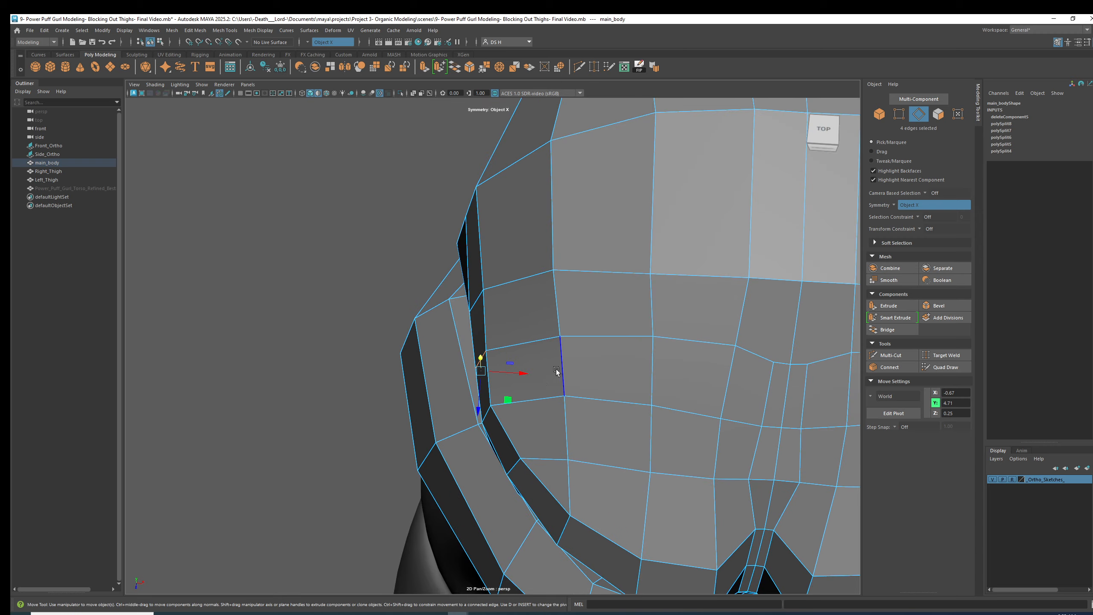
pyautogui.moveTo(527, 377); pyautogui.dragTo(592, 334)
pyautogui.press('3')
pyautogui.keyDown('alt'); pyautogui.moveTo(577, 314); pyautogui.dragTo(531, 348, button='middle'); pyautogui.keyUp('alt')
pyautogui.keyDown('alt'); pyautogui.moveTo(531, 348); pyautogui.dragTo(557, 378); pyautogui.keyUp('alt')
# Step: Move the two connected vertical edges nearer the front of the side chest slightly forward along Z, checking with smoothing
pyautogui.press('1')
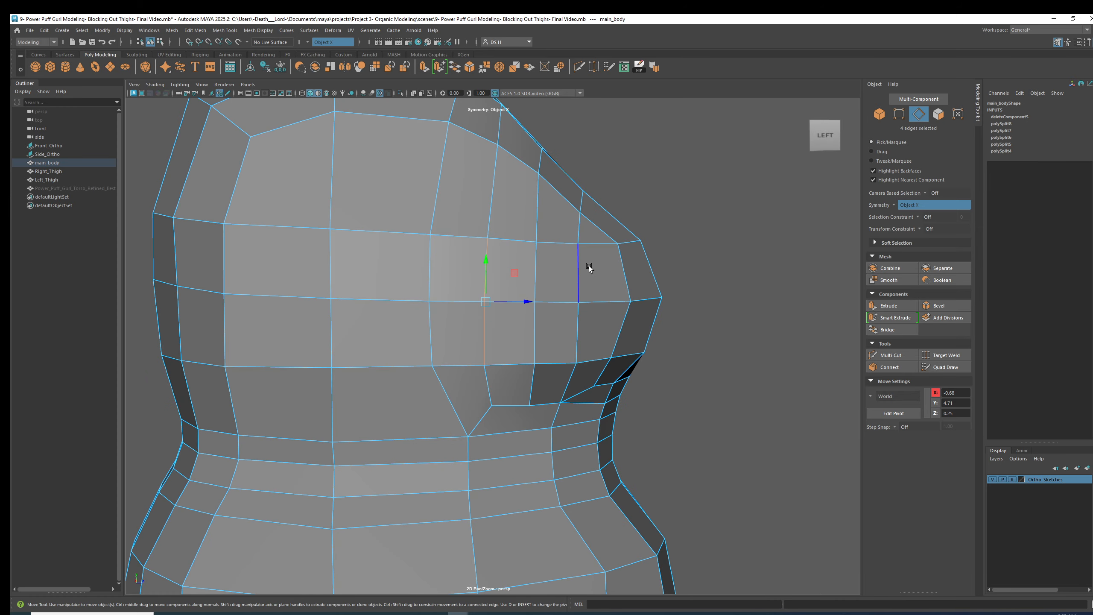
pyautogui.moveTo(617, 305); pyautogui.dragTo(624, 303)
pyautogui.press('3')
pyautogui.keyDown('alt'); pyautogui.moveTo(623, 304); pyautogui.dragTo(581, 314); pyautogui.keyUp('alt')
pyautogui.press('1')
pyautogui.keyDown('alt'); pyautogui.moveTo(576, 305); pyautogui.dragTo(420, 311, button='middle'); pyautogui.keyUp('alt')
pyautogui.keyDown('alt'); pyautogui.moveTo(462, 319); pyautogui.dragTo(408, 306); pyautogui.keyUp('alt')
pyautogui.press('3')
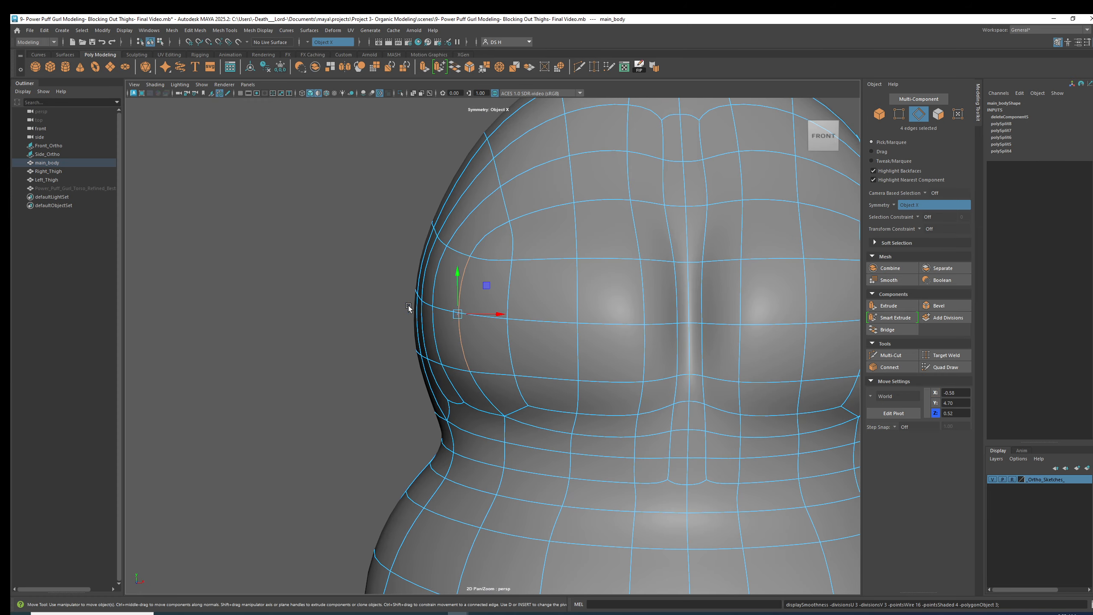
# Step: Examine the smoothed chest deselected, and display main_body unsmoothed with its wireframe to inspect the side topology
pyautogui.click(261, 287)
pyautogui.keyDown('alt'); pyautogui.moveTo(515, 361); pyautogui.dragTo(543, 368); pyautogui.keyUp('alt')
pyautogui.click(523, 357)
pyautogui.press('1')
pyautogui.keyDown('alt'); pyautogui.moveTo(501, 370); pyautogui.dragTo(522, 329, button='middle'); pyautogui.keyUp('alt')
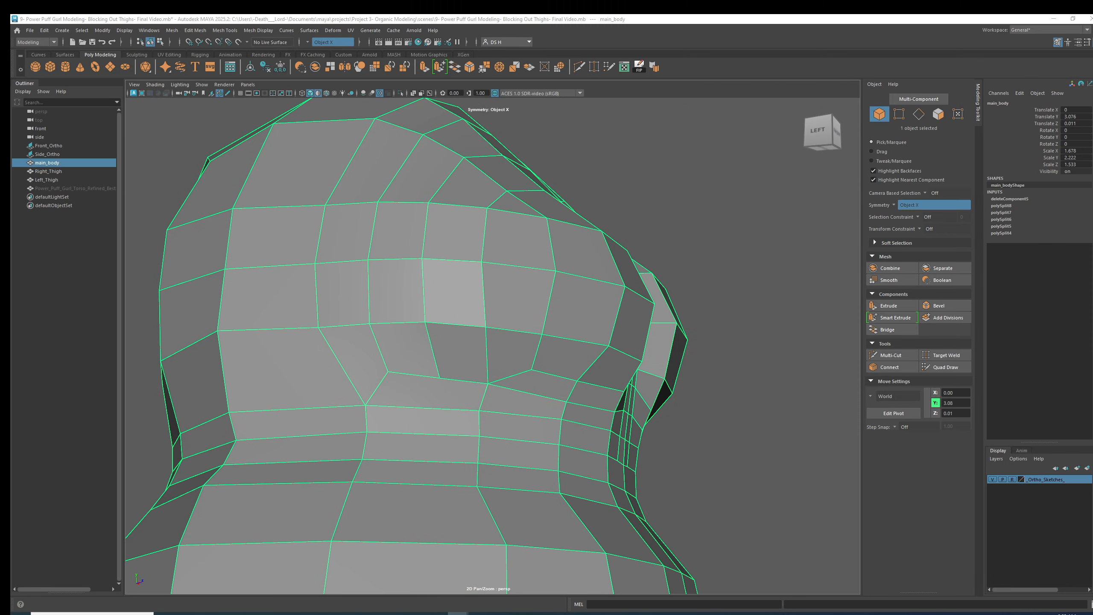
pyautogui.keyDown('alt'); pyautogui.moveTo(522, 329); pyautogui.dragTo(516, 334); pyautogui.keyUp('alt')
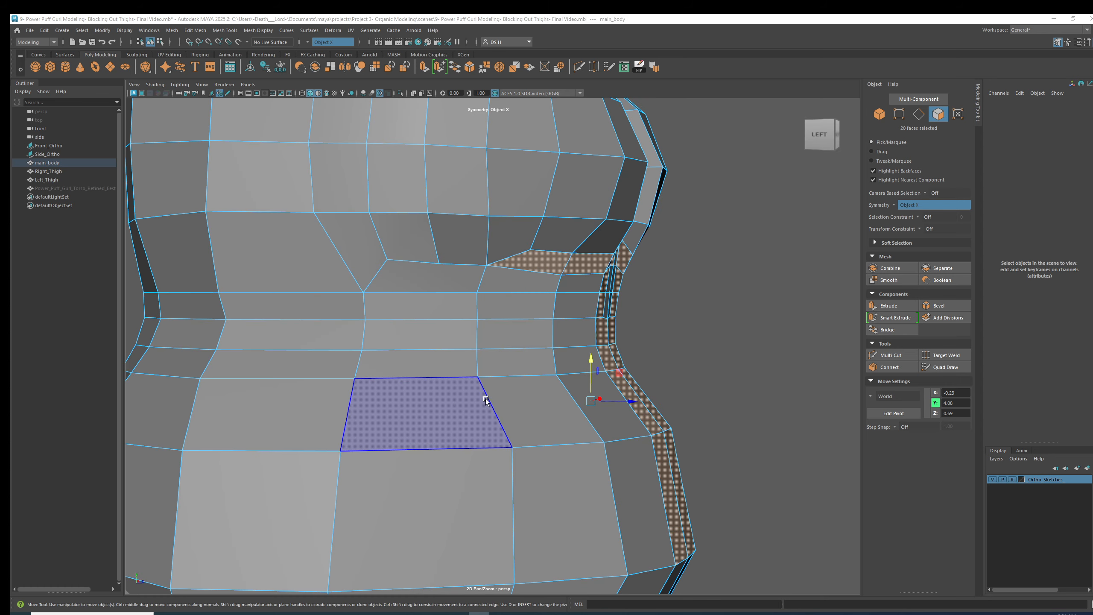
# Step: Extend the symmetrical face selection down the centre of the belly to the crotch to trace the face flow
pyautogui.keyDown('alt'); pyautogui.moveTo(503, 400); pyautogui.dragTo(471, 401); pyautogui.keyUp('alt')
pyautogui.keyDown('alt'); pyautogui.moveTo(472, 402); pyautogui.dragTo(547, 419, button='right'); pyautogui.keyUp('alt')
pyautogui.keyDown('alt'); pyautogui.moveTo(633, 318); pyautogui.dragTo(564, 171, button='middle'); pyautogui.keyUp('alt')
pyautogui.keyDown('alt'); pyautogui.moveTo(622, 321); pyautogui.dragTo(585, 335, button='right'); pyautogui.keyUp('alt')
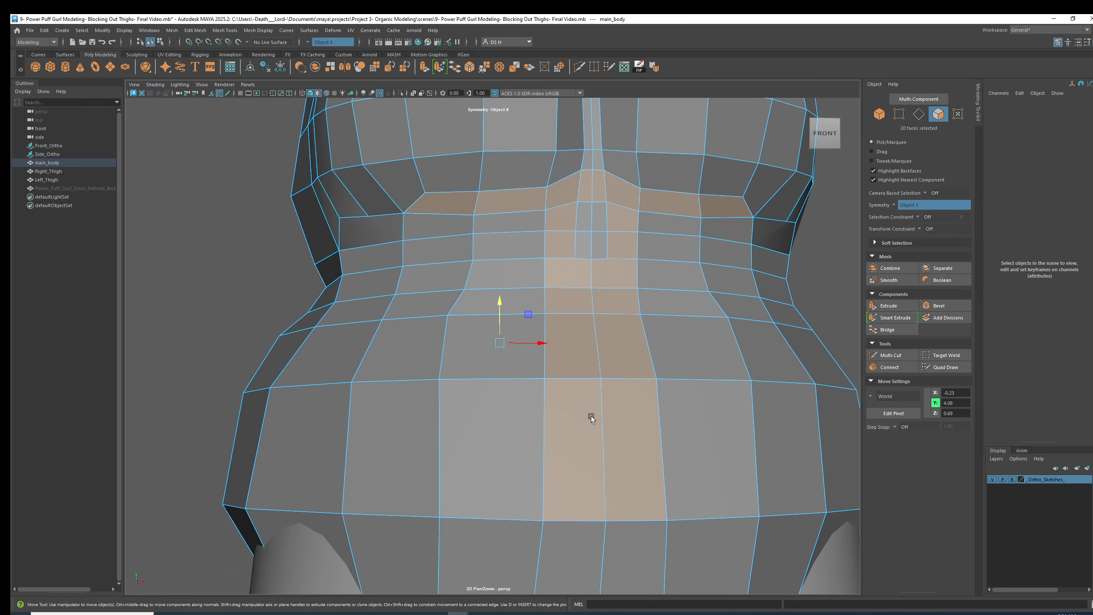
pyautogui.keyDown('alt'); pyautogui.moveTo(597, 386); pyautogui.dragTo(555, 409, button='right'); pyautogui.keyUp('alt')
pyautogui.keyDown('alt'); pyautogui.moveTo(579, 435); pyautogui.dragTo(554, 332, button='middle'); pyautogui.keyUp('alt')
pyautogui.keyDown('shift'); pyautogui.click(546, 405); pyautogui.keyUp('shift')
pyautogui.keyDown('alt'); pyautogui.moveTo(548, 334); pyautogui.dragTo(473, 222, button='right'); pyautogui.keyUp('alt')
pyautogui.keyDown('shift'); pyautogui.click(520, 479); pyautogui.keyUp('shift')
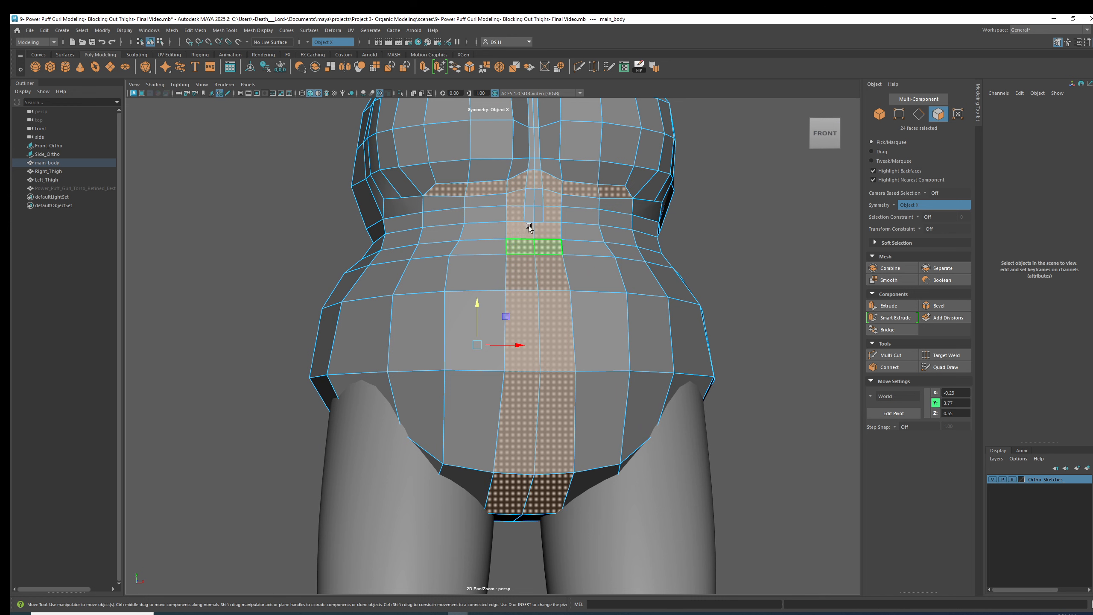
pyautogui.keyDown('alt'); pyautogui.moveTo(527, 237); pyautogui.dragTo(516, 288); pyautogui.keyUp('alt')
pyautogui.keyDown('alt'); pyautogui.moveTo(539, 376); pyautogui.dragTo(554, 333); pyautogui.keyUp('alt')
pyautogui.scroll(5, 539, 270)
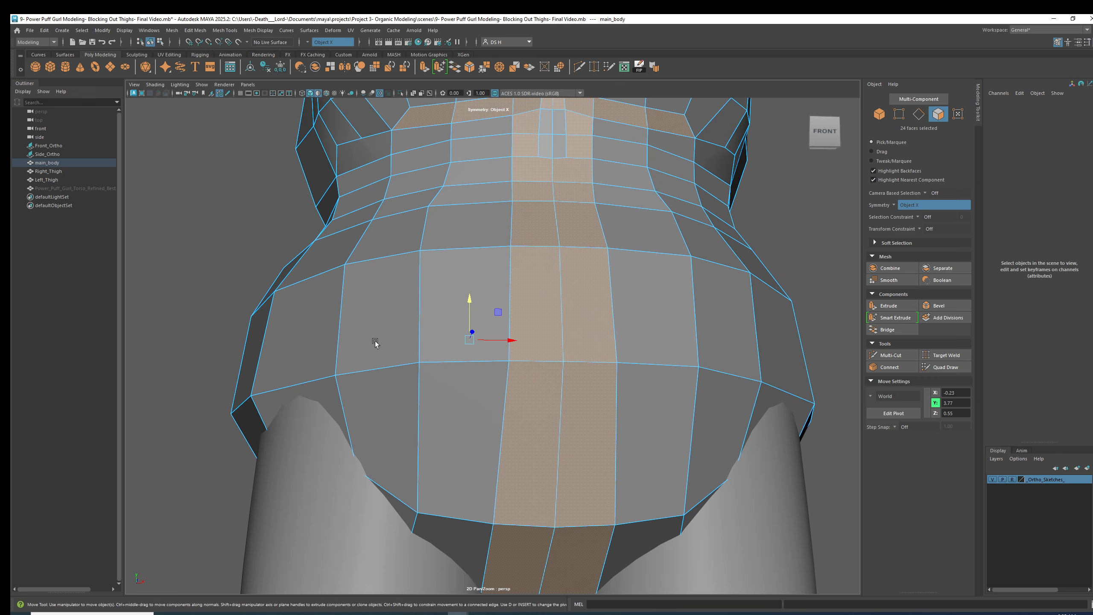
# Step: Add further central waist faces to the selected strip and examine how it runs under the chest to the side
pyautogui.keyDown('alt'); pyautogui.moveTo(412, 252); pyautogui.dragTo(457, 254); pyautogui.keyUp('alt')
pyautogui.keyDown('alt'); pyautogui.moveTo(457, 254); pyautogui.dragTo(458, 310, button='middle'); pyautogui.keyUp('alt')
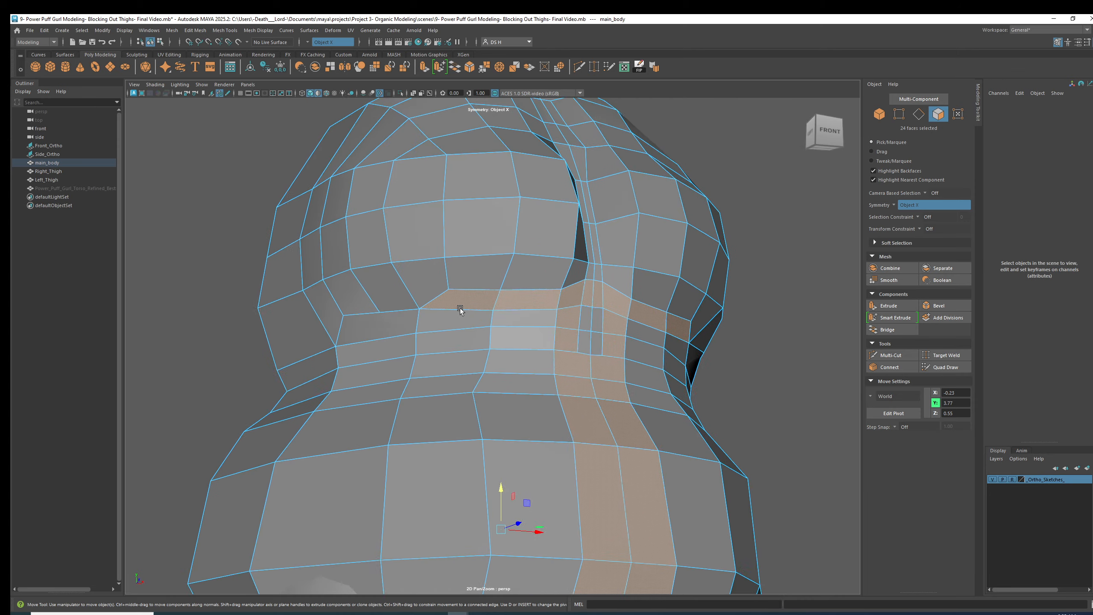
pyautogui.keyDown('alt'); pyautogui.moveTo(458, 310); pyautogui.dragTo(653, 300, button='right'); pyautogui.keyUp('alt')
pyautogui.keyDown('shift'); pyautogui.click(641, 345); pyautogui.keyUp('shift')
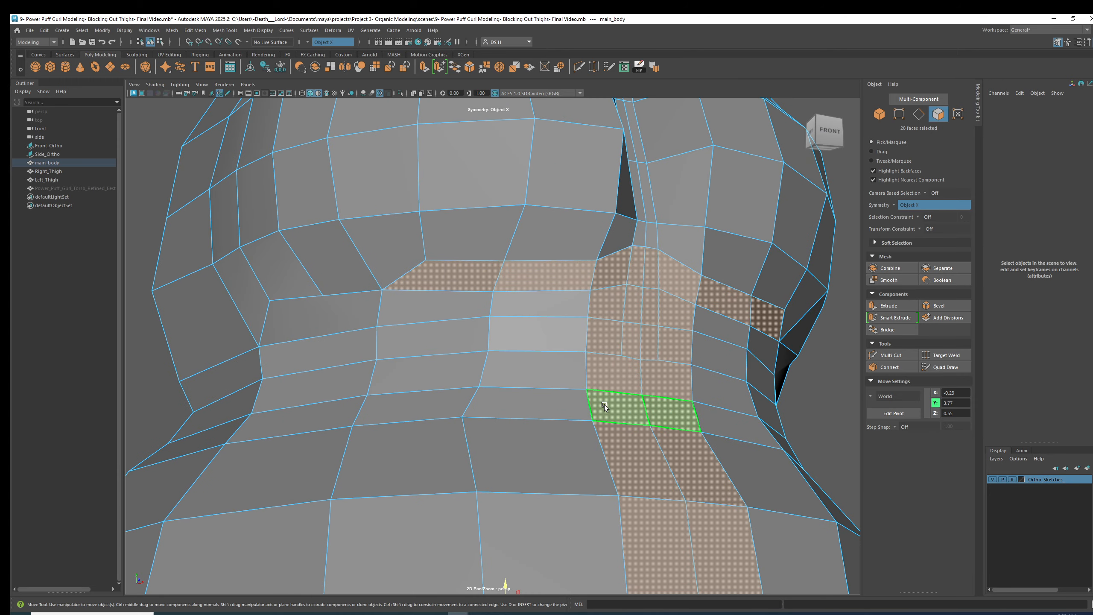
pyautogui.keyDown('alt'); pyautogui.moveTo(634, 260); pyautogui.dragTo(521, 291); pyautogui.keyUp('alt')
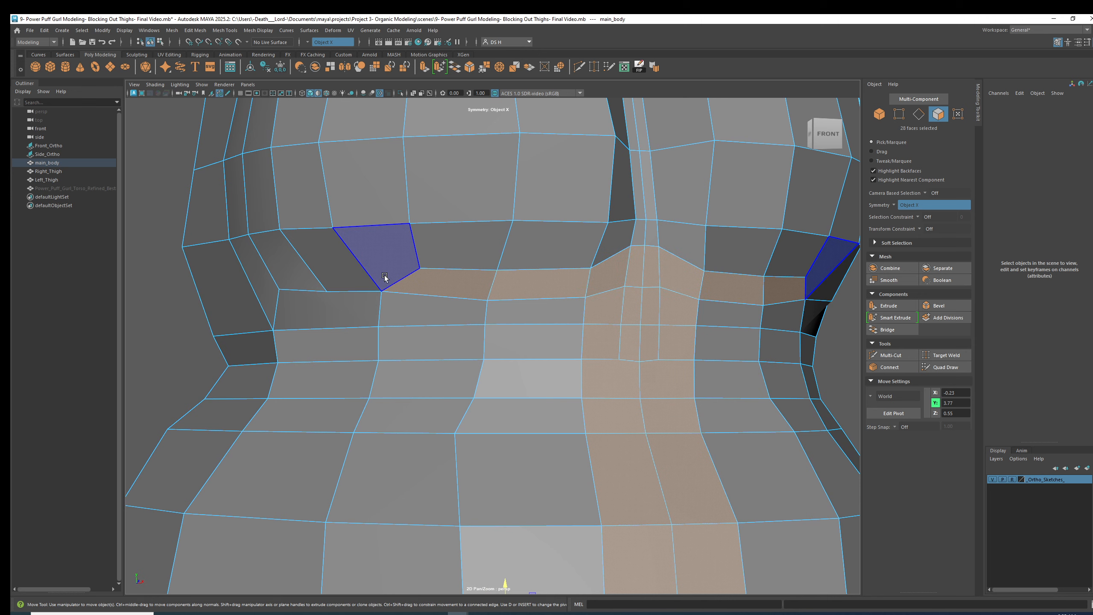
pyautogui.keyDown('alt'); pyautogui.moveTo(530, 277); pyautogui.dragTo(569, 326); pyautogui.keyUp('alt')
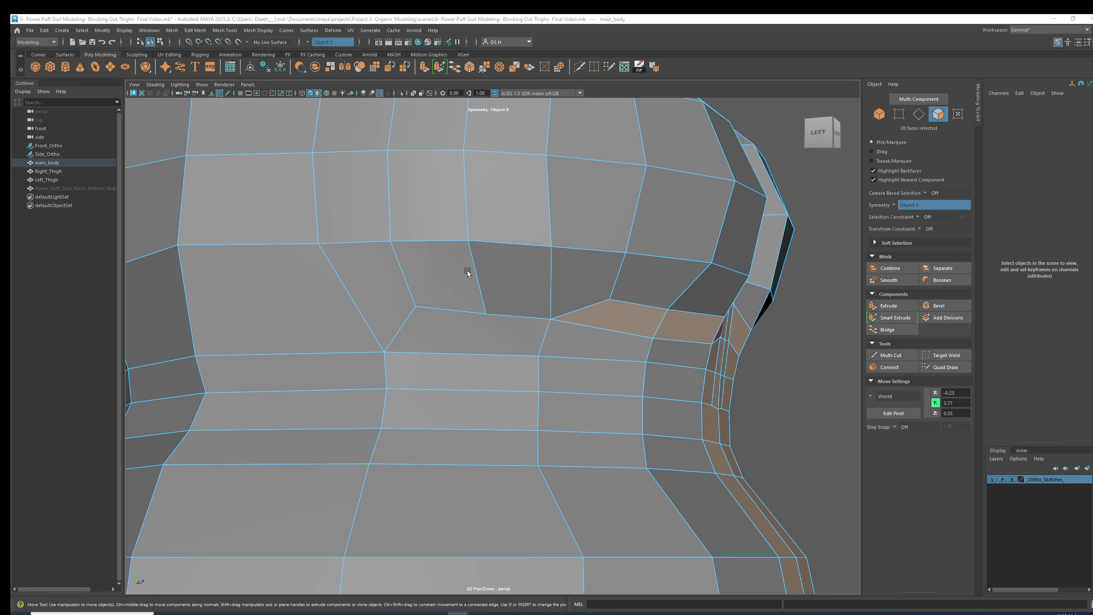
# Step: Return to object mode and use Multi-Cut to add a symmetrical edge across two lower side-chest faces to the front crease vertex
pyautogui.moveTo(487, 322); pyautogui.dragTo(671, 265, button='right')
pyautogui.press('F8')
pyautogui.click(767, 312)
pyautogui.click(564, 357)
pyautogui.click(762, 378)
pyautogui.click(534, 359)
pyautogui.keyDown('shift'); pyautogui.rightClick(547, 296); pyautogui.keyUp('shift')
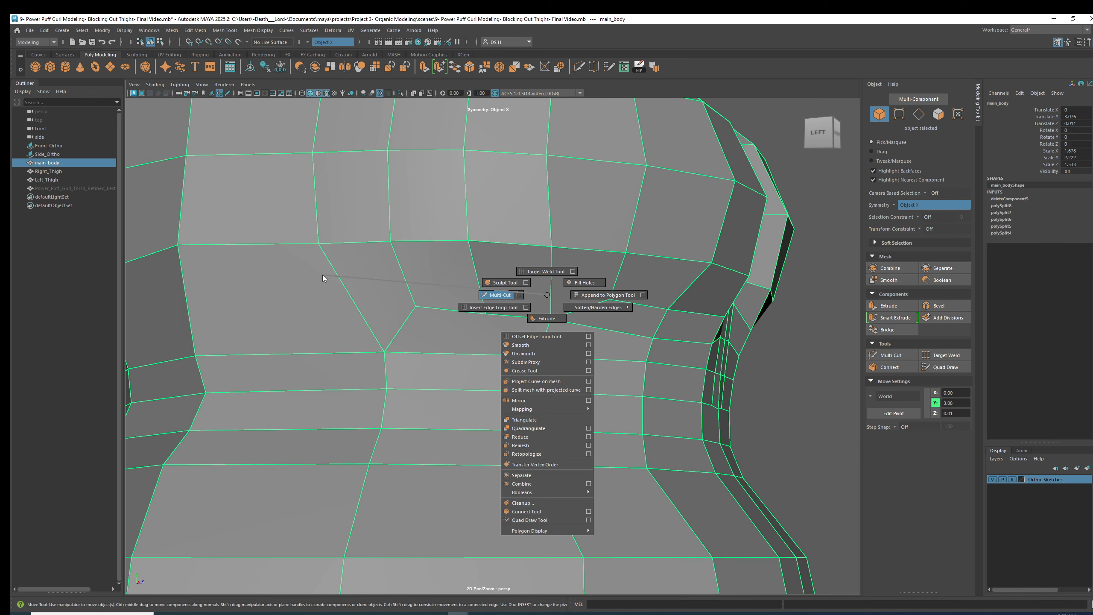
pyautogui.keyDown('shift'); pyautogui.moveTo(325, 275); pyautogui.dragTo(325, 275, button='right'); pyautogui.keyUp('shift')
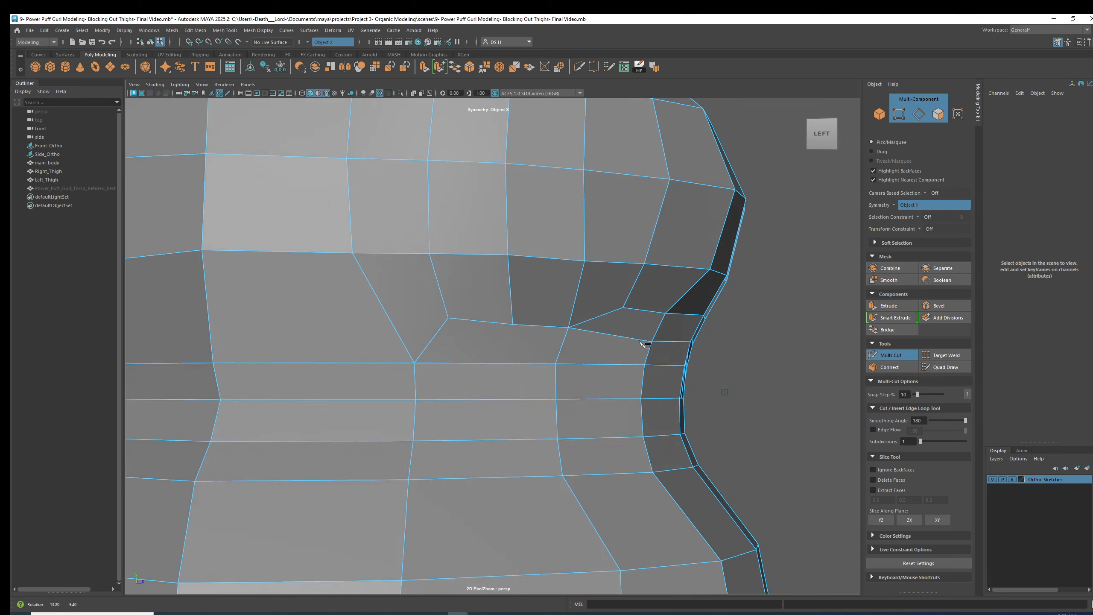
pyautogui.keyDown('alt'); pyautogui.moveTo(630, 298); pyautogui.dragTo(600, 254); pyautogui.keyUp('alt')
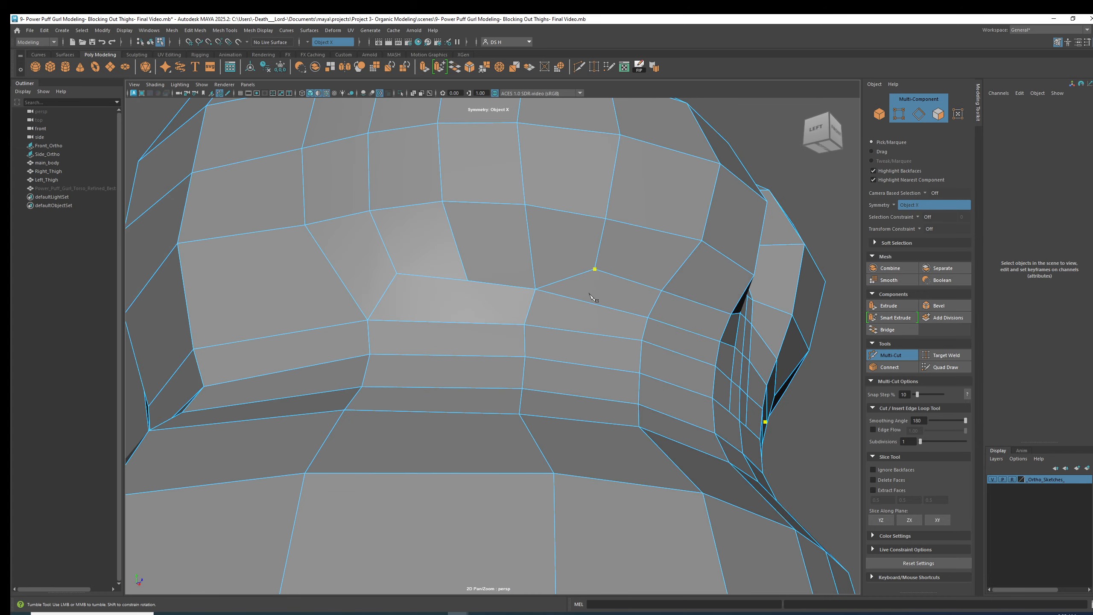
pyautogui.keyDown('alt'); pyautogui.moveTo(531, 254); pyautogui.dragTo(531, 287); pyautogui.keyUp('alt')
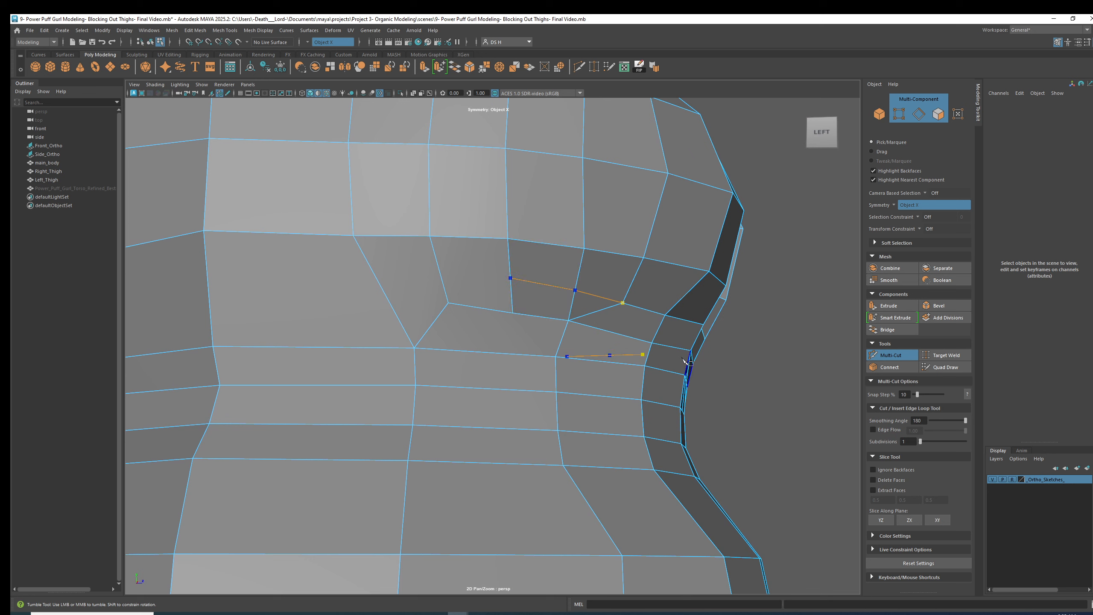
pyautogui.press('w')
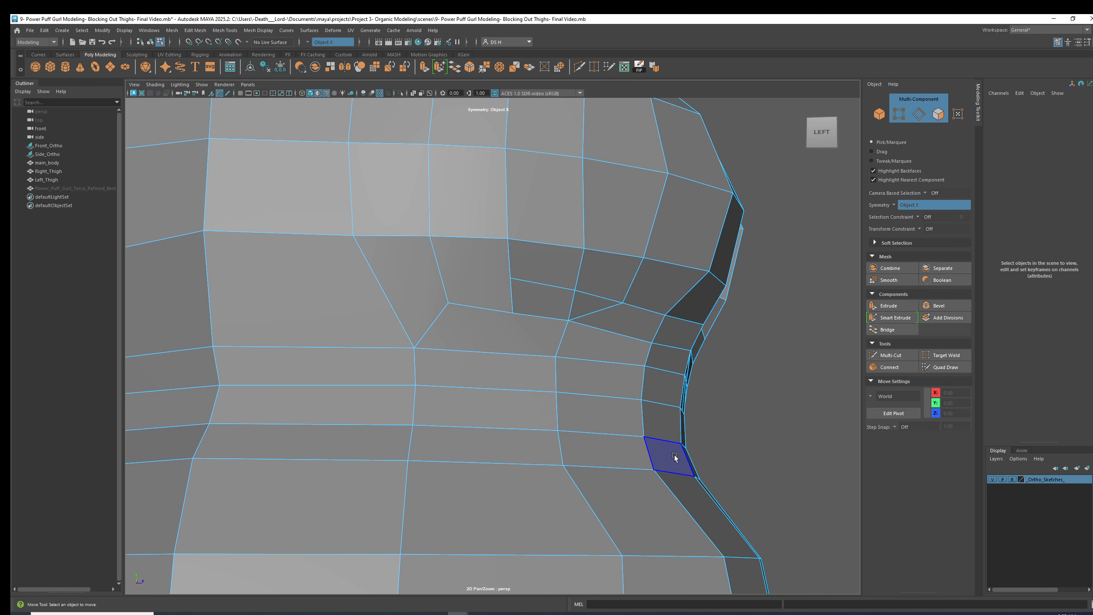
# Step: Delete the short diagonal edge below the new cut on both sides of the chest
pyautogui.click(560, 400)
pyautogui.click(597, 309)
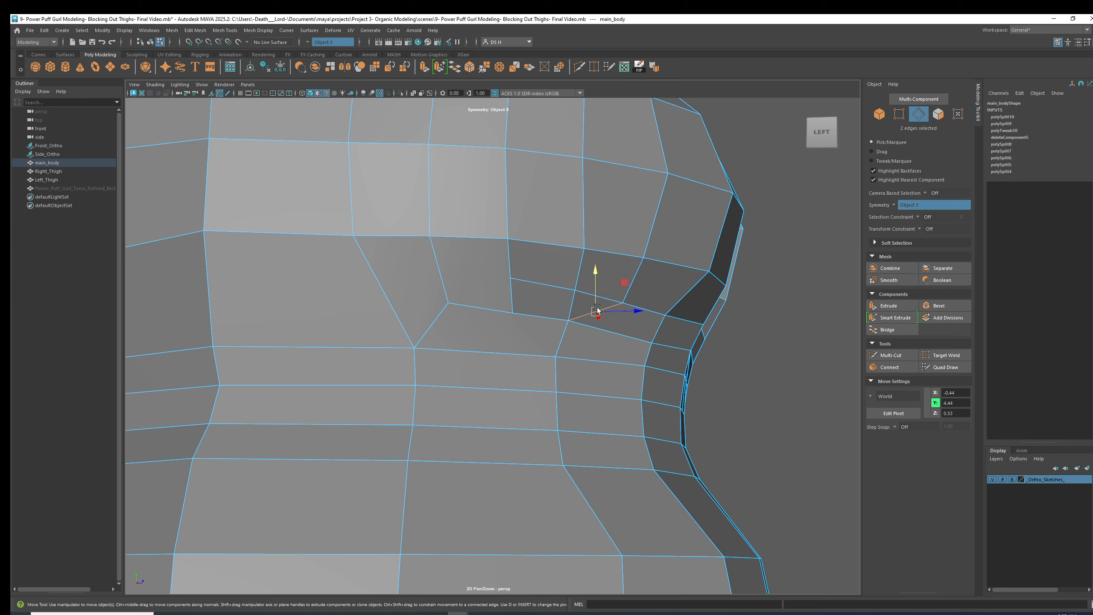
pyautogui.click(760, 387)
pyautogui.keyDown('alt'); pyautogui.moveTo(687, 326); pyautogui.dragTo(556, 371); pyautogui.keyUp('alt')
# Step: In vertex mode, reposition the symmetrical vertices on and below the new side-chest cut to even out the faces
pyautogui.press('F9')
pyautogui.click(516, 335)
pyautogui.click(558, 368)
pyautogui.click(537, 339)
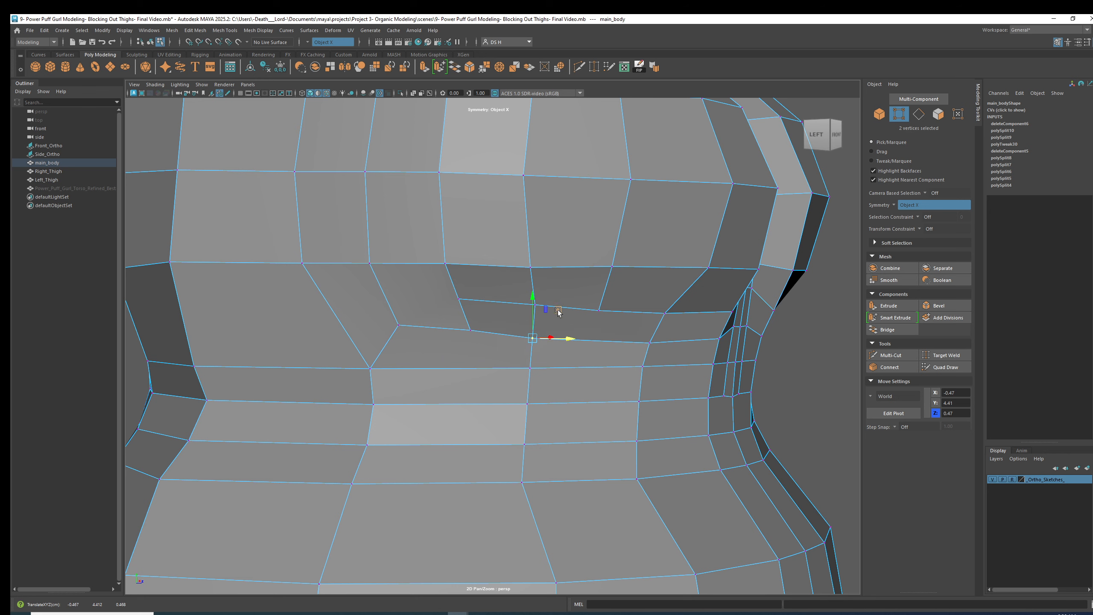
pyautogui.moveTo(551, 311); pyautogui.dragTo(603, 337)
pyautogui.keyDown('alt'); pyautogui.moveTo(645, 337); pyautogui.dragTo(597, 342, button='right'); pyautogui.keyUp('alt')
pyautogui.keyDown('alt'); pyautogui.moveTo(598, 343); pyautogui.dragTo(713, 305); pyautogui.keyUp('alt')
pyautogui.keyDown('alt'); pyautogui.moveTo(500, 338); pyautogui.dragTo(600, 332); pyautogui.keyUp('alt')
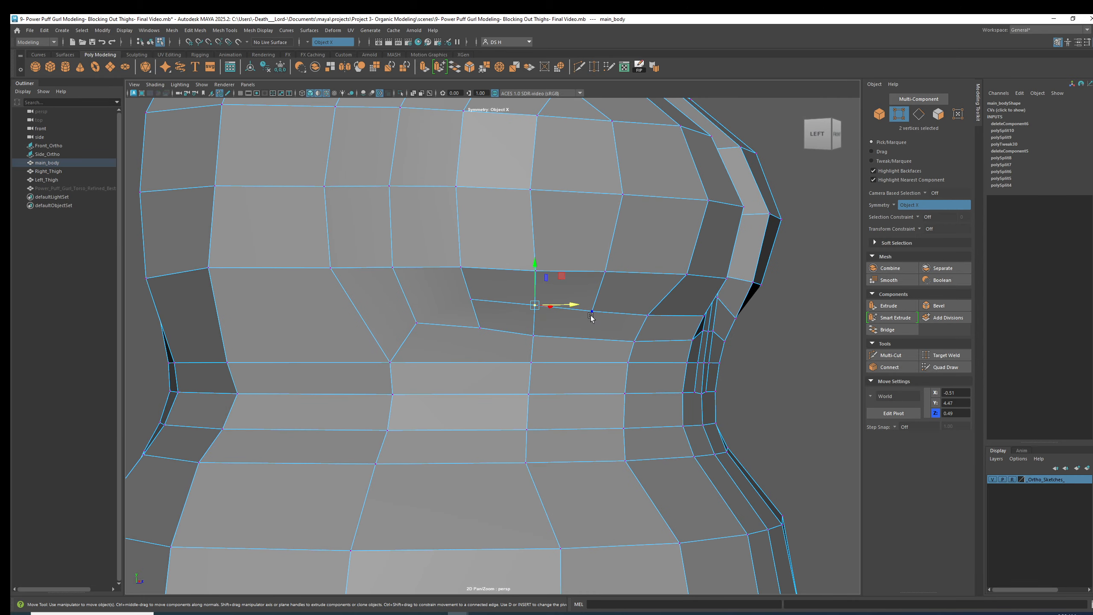
# Step: Examine the edge flow along the side chest and waist, and return main_body to object mode
pyautogui.keyDown('alt'); pyautogui.moveTo(567, 333); pyautogui.dragTo(562, 258, button='middle'); pyautogui.keyUp('alt')
pyautogui.keyDown('alt'); pyautogui.moveTo(501, 295); pyautogui.dragTo(520, 289); pyautogui.keyUp('alt')
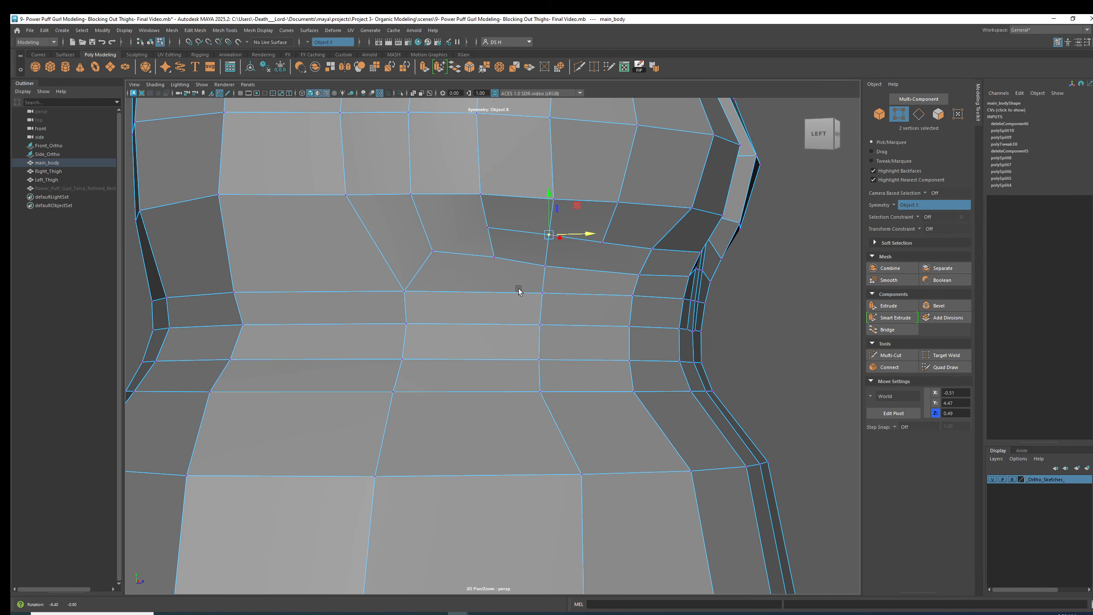
pyautogui.keyDown('alt'); pyautogui.moveTo(516, 534); pyautogui.dragTo(505, 327, button='right'); pyautogui.keyUp('alt')
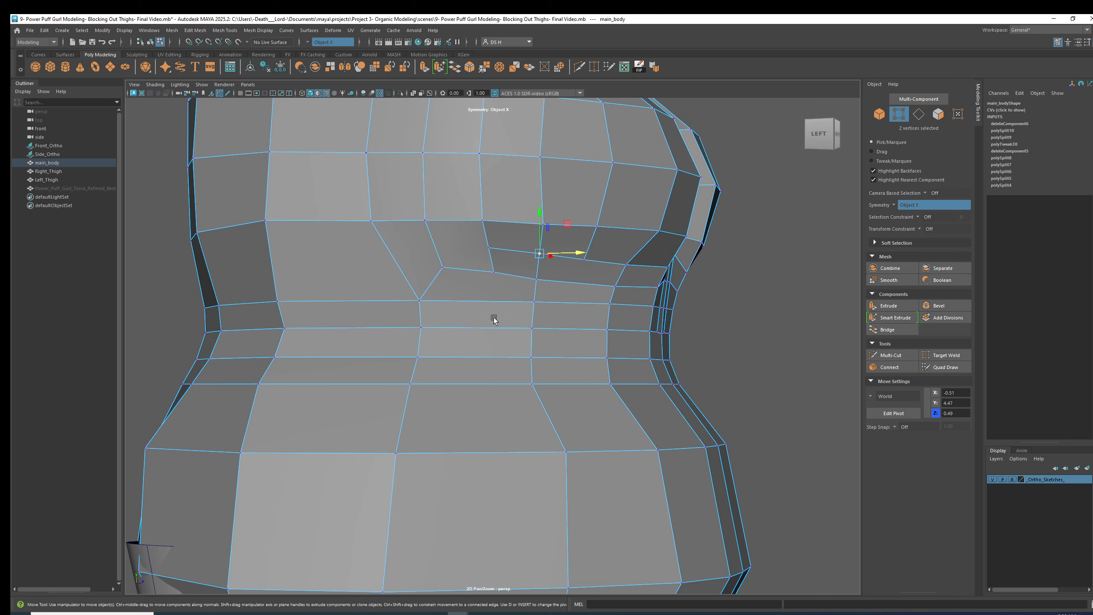
pyautogui.keyDown('alt'); pyautogui.moveTo(519, 356); pyautogui.dragTo(522, 299, button='middle'); pyautogui.keyUp('alt')
pyautogui.keyDown('alt'); pyautogui.moveTo(520, 319); pyautogui.dragTo(480, 329); pyautogui.keyUp('alt')
pyautogui.keyDown('alt'); pyautogui.moveTo(477, 285); pyautogui.dragTo(473, 327, button='middle'); pyautogui.keyUp('alt')
pyautogui.keyDown('alt'); pyautogui.moveTo(467, 328); pyautogui.dragTo(480, 326); pyautogui.keyUp('alt')
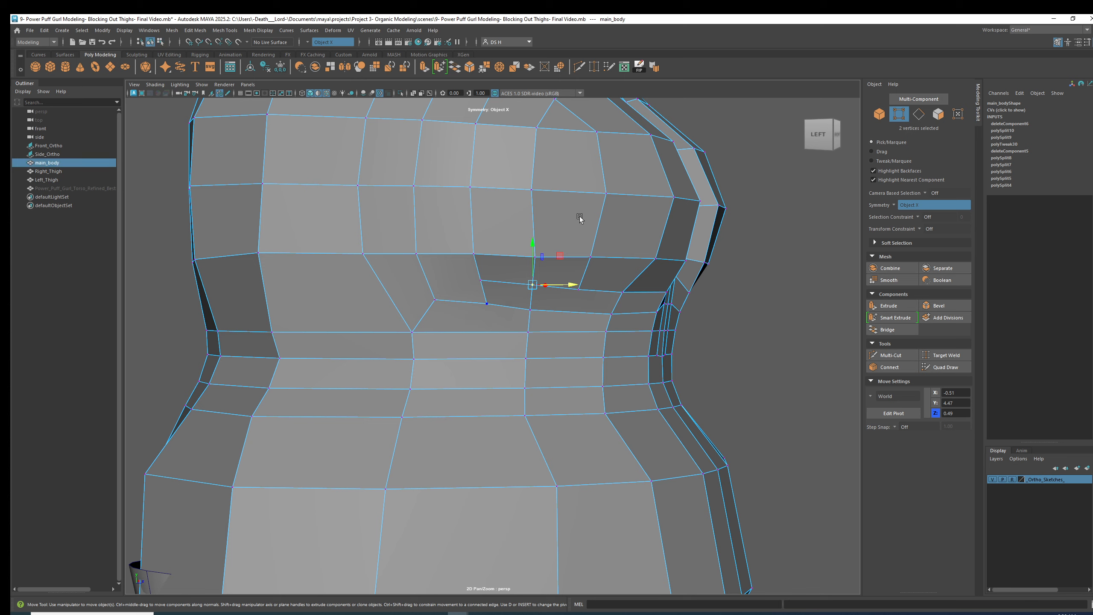
pyautogui.moveTo(580, 217); pyautogui.dragTo(590, 206, button='right')
pyautogui.keyDown('alt'); pyautogui.moveTo(498, 304); pyautogui.dragTo(492, 211, button='middle'); pyautogui.keyUp('alt')
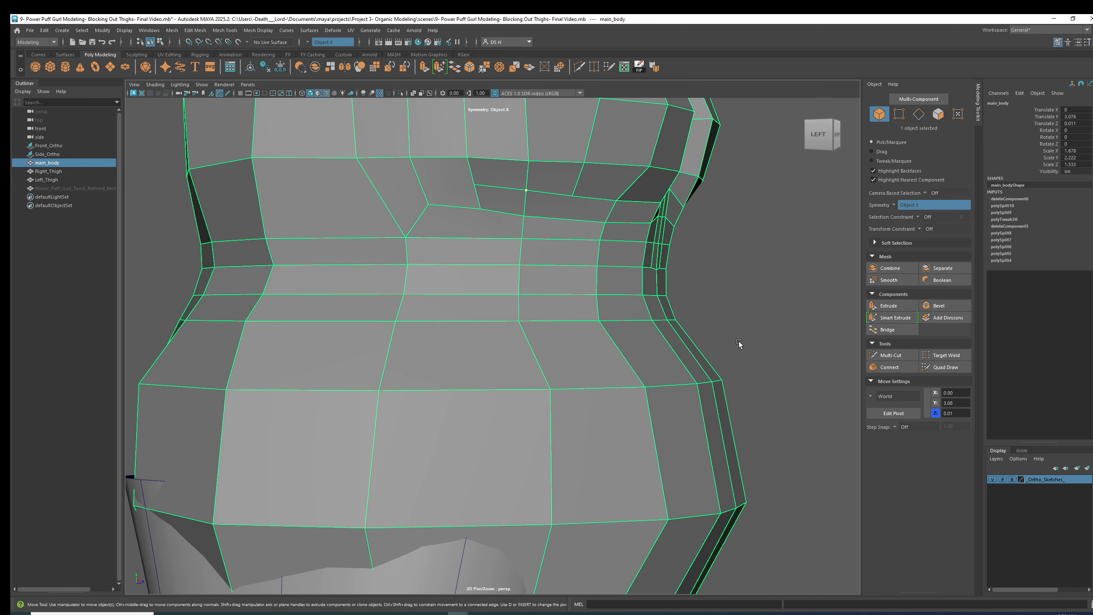
pyautogui.keyDown('alt'); pyautogui.moveTo(739, 342); pyautogui.dragTo(544, 324); pyautogui.keyUp('alt')
pyautogui.scroll(-4, 388, 371)
pyautogui.keyDown('alt'); pyautogui.moveTo(599, 388); pyautogui.dragTo(400, 406); pyautogui.keyUp('alt')
# Step: Compare the smoothed preview of main_body with its low-poly cage from the front, above and the side
pyautogui.press('3')
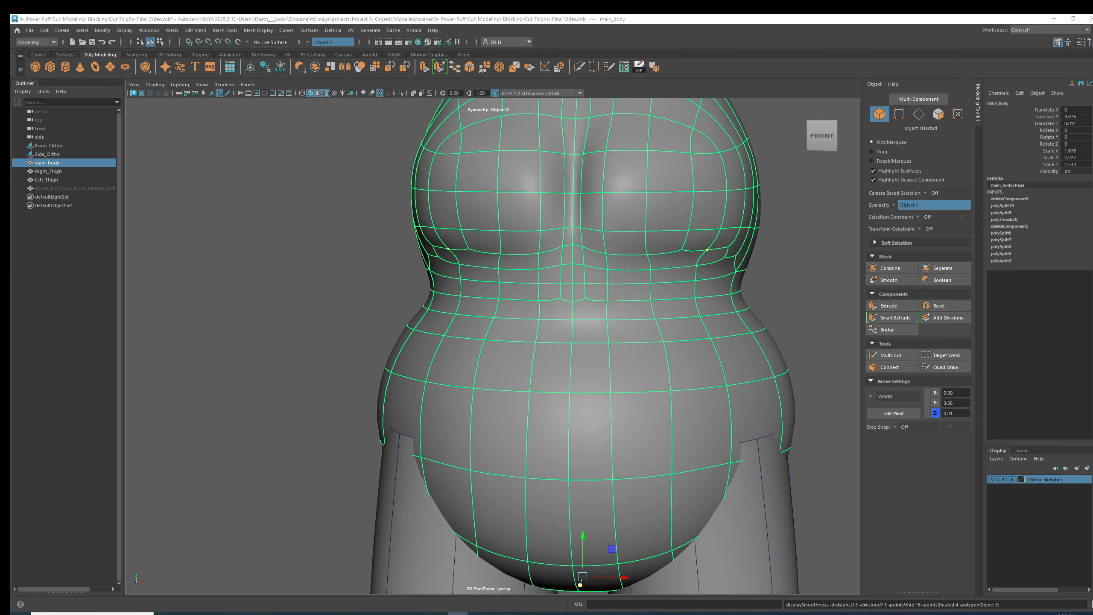
pyautogui.keyDown('alt'); pyautogui.moveTo(401, 403); pyautogui.dragTo(532, 489); pyautogui.keyUp('alt')
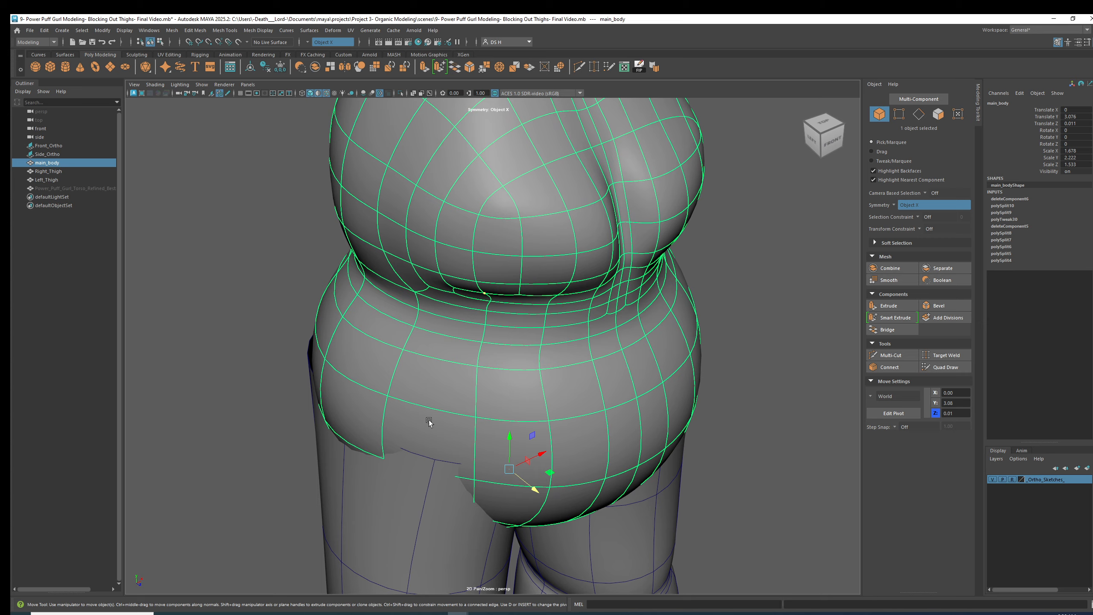
pyautogui.press('1')
pyautogui.press('3')
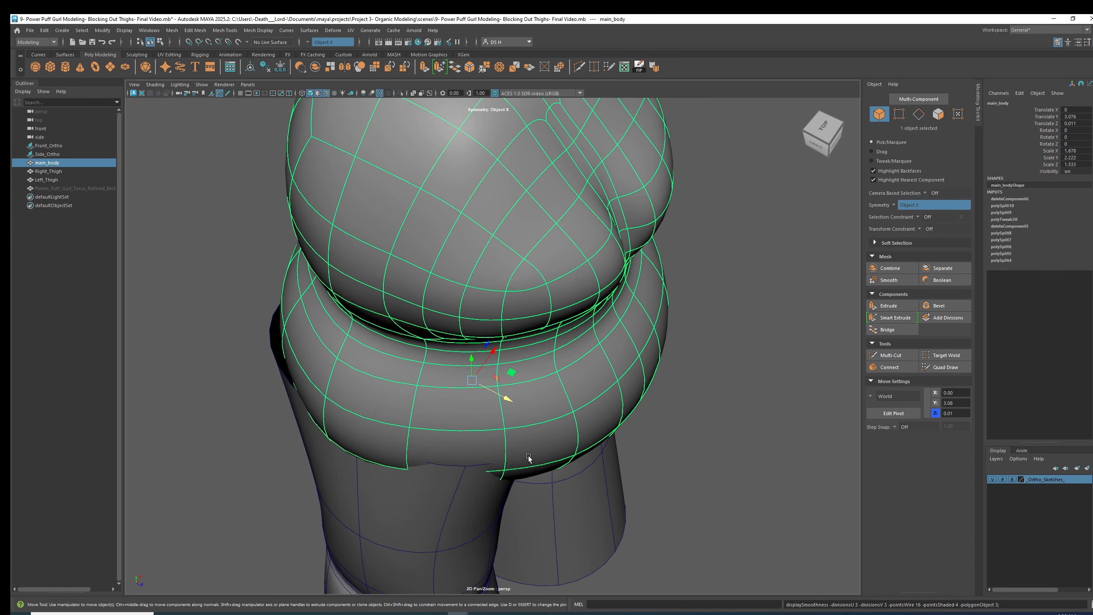
pyautogui.press('1')
pyautogui.press('3')
pyautogui.keyDown('alt'); pyautogui.moveTo(526, 397); pyautogui.dragTo(678, 260); pyautogui.keyUp('alt')
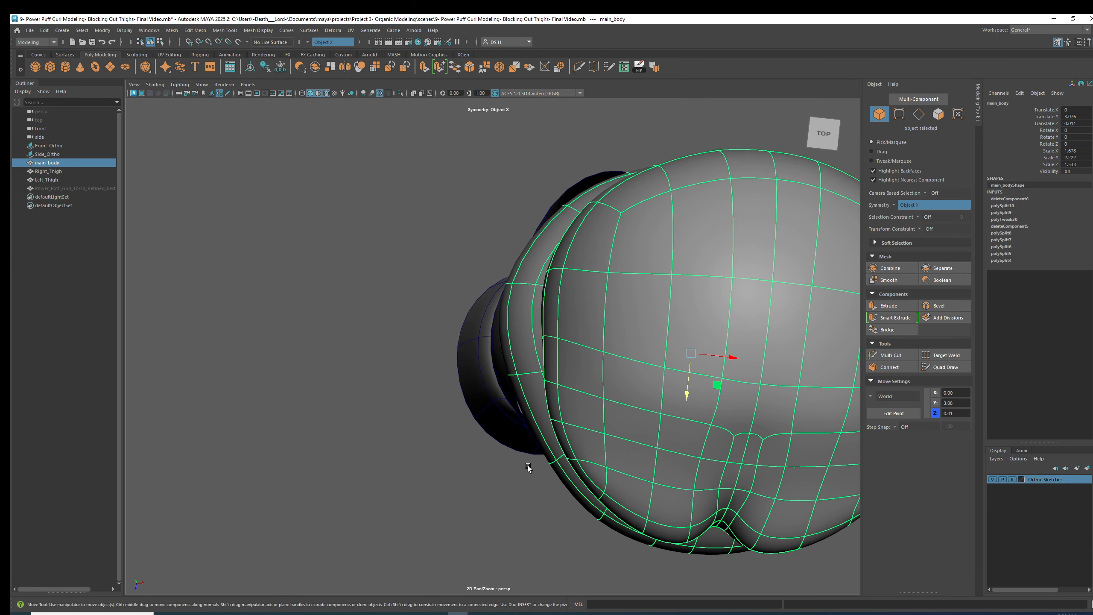
pyautogui.keyDown('alt'); pyautogui.moveTo(535, 226); pyautogui.dragTo(583, 459); pyautogui.keyUp('alt')
pyautogui.keyDown('alt'); pyautogui.moveTo(604, 378); pyautogui.dragTo(564, 424); pyautogui.keyUp('alt')
pyautogui.keyDown('alt'); pyautogui.moveTo(642, 402); pyautogui.dragTo(520, 324); pyautogui.keyUp('alt')
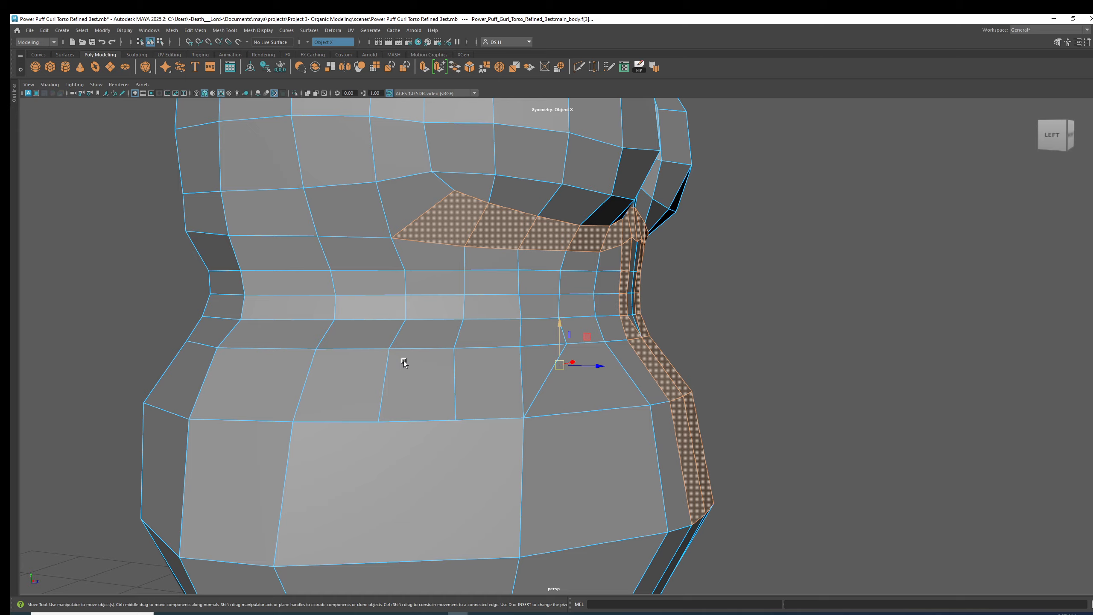
# Step: In the Torso Refined Best scene, examine the under-chest, waist and hip topology of main_body, both smoothed and unsmoothed
pyautogui.keyDown('alt'); pyautogui.moveTo(404, 362); pyautogui.dragTo(481, 264, button='middle'); pyautogui.keyUp('alt')
pyautogui.keyDown('alt'); pyautogui.moveTo(693, 354); pyautogui.dragTo(473, 366, button='right'); pyautogui.keyUp('alt')
pyautogui.keyDown('alt'); pyautogui.moveTo(474, 366); pyautogui.dragTo(385, 371); pyautogui.keyUp('alt')
pyautogui.keyDown('alt'); pyautogui.moveTo(536, 375); pyautogui.dragTo(515, 410, button='middle'); pyautogui.keyUp('alt')
pyautogui.press('3')
pyautogui.click(835, 309)
pyautogui.keyDown('alt'); pyautogui.moveTo(646, 295); pyautogui.dragTo(793, 259); pyautogui.keyUp('alt')
pyautogui.keyDown('alt'); pyautogui.moveTo(794, 259); pyautogui.dragTo(481, 288, button='right'); pyautogui.keyUp('alt')
pyautogui.keyDown('alt'); pyautogui.moveTo(480, 288); pyautogui.dragTo(594, 334); pyautogui.keyUp('alt')
pyautogui.press('1')
pyautogui.click(520, 332)
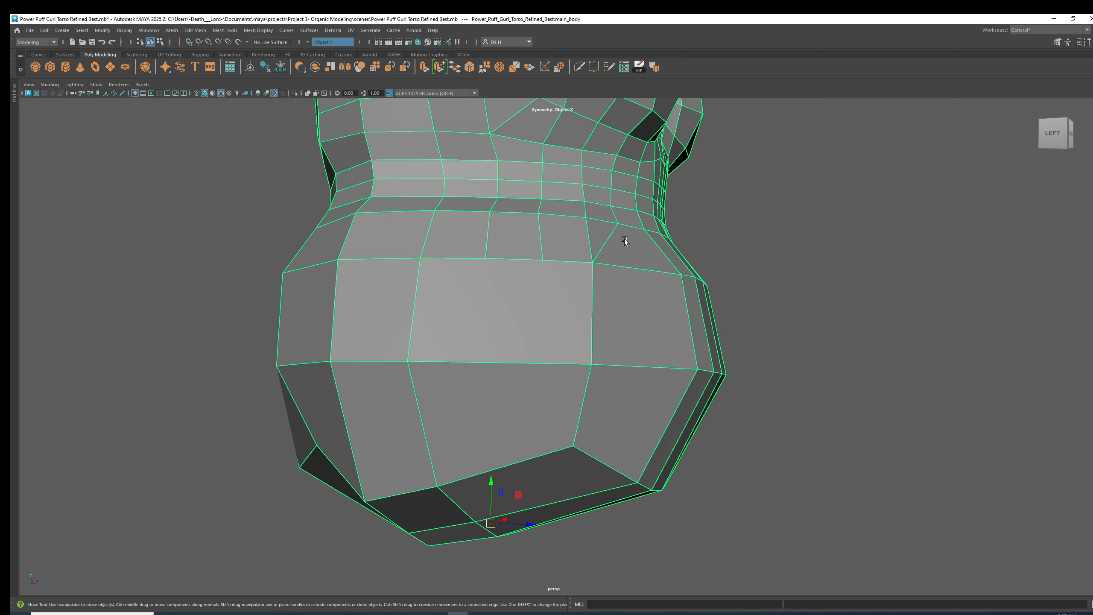
# Step: Alternate the refined torso between smoothed and unsmoothed display to compare the hip surface from several angles
pyautogui.keyDown('alt'); pyautogui.moveTo(533, 290); pyautogui.dragTo(468, 316); pyautogui.keyUp('alt')
pyautogui.press('3')
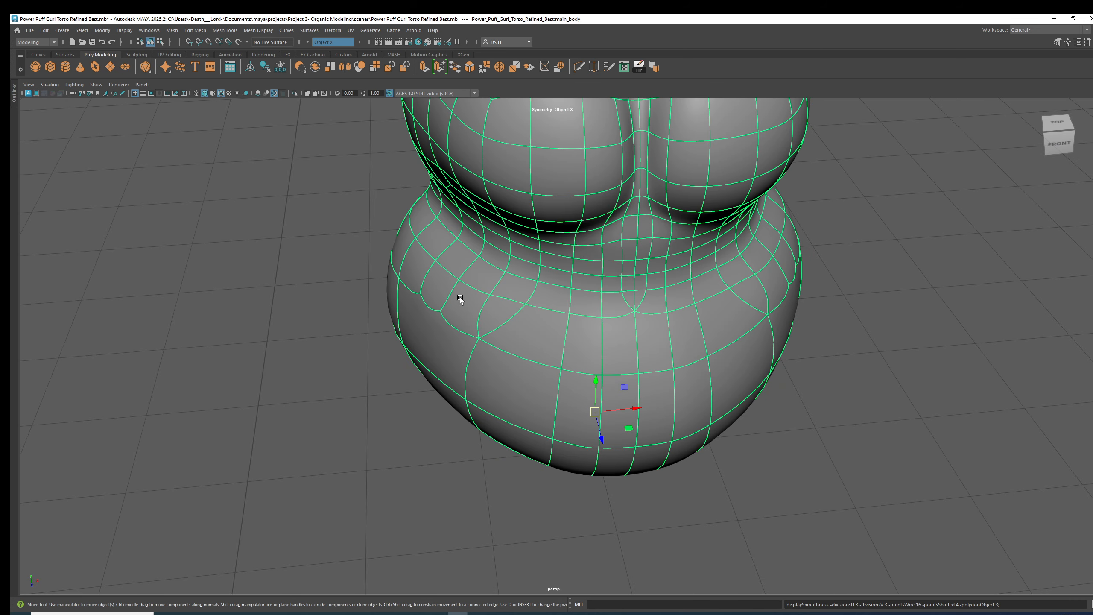
pyautogui.press('1')
pyautogui.press('3')
pyautogui.press('1')
pyautogui.keyDown('alt'); pyautogui.moveTo(410, 285); pyautogui.dragTo(542, 312); pyautogui.keyUp('alt')
pyautogui.press('3')
pyautogui.press('1')
pyautogui.press('3')
pyautogui.keyDown('alt'); pyautogui.moveTo(691, 286); pyautogui.dragTo(552, 224); pyautogui.keyUp('alt')
pyautogui.press('1')
# Step: In vertex mode, nudge two neighbouring side-hip vertices of the refined torso slightly outward to round the hip contour
pyautogui.press('F9')
pyautogui.click(559, 222)
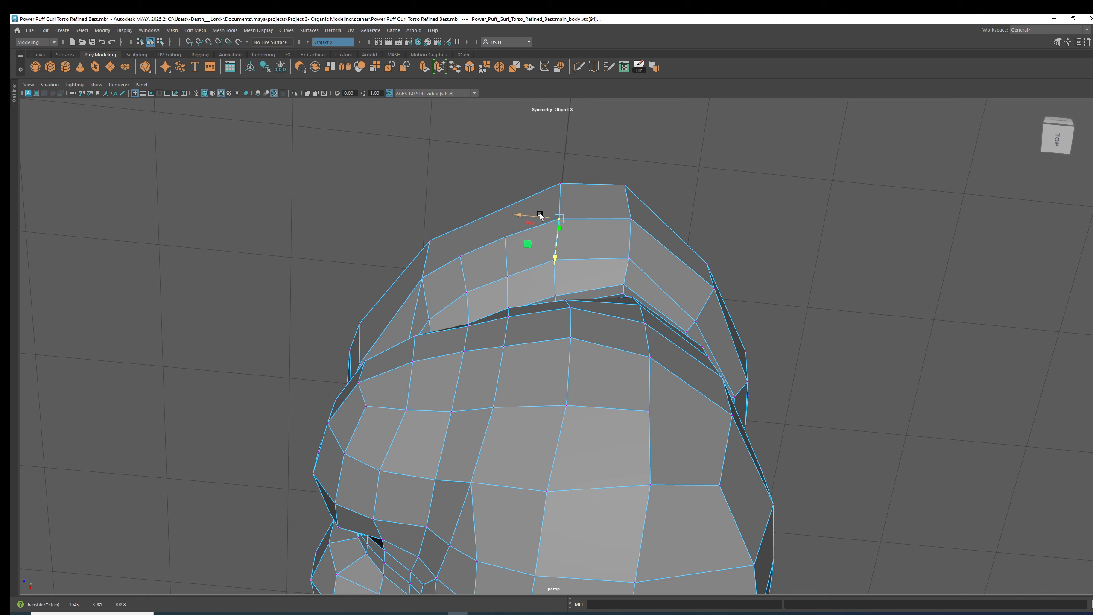
pyautogui.click(504, 237)
pyautogui.moveTo(500, 270); pyautogui.dragTo(500, 263)
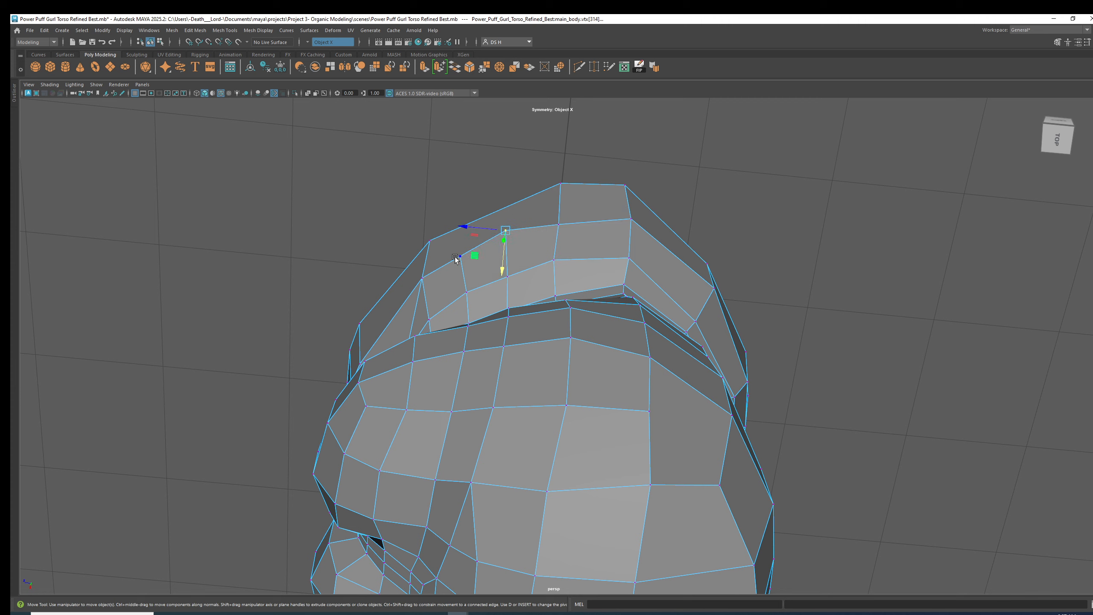
pyautogui.click(798, 271)
pyautogui.keyDown('alt'); pyautogui.moveTo(798, 270); pyautogui.dragTo(771, 306); pyautogui.keyUp('alt')
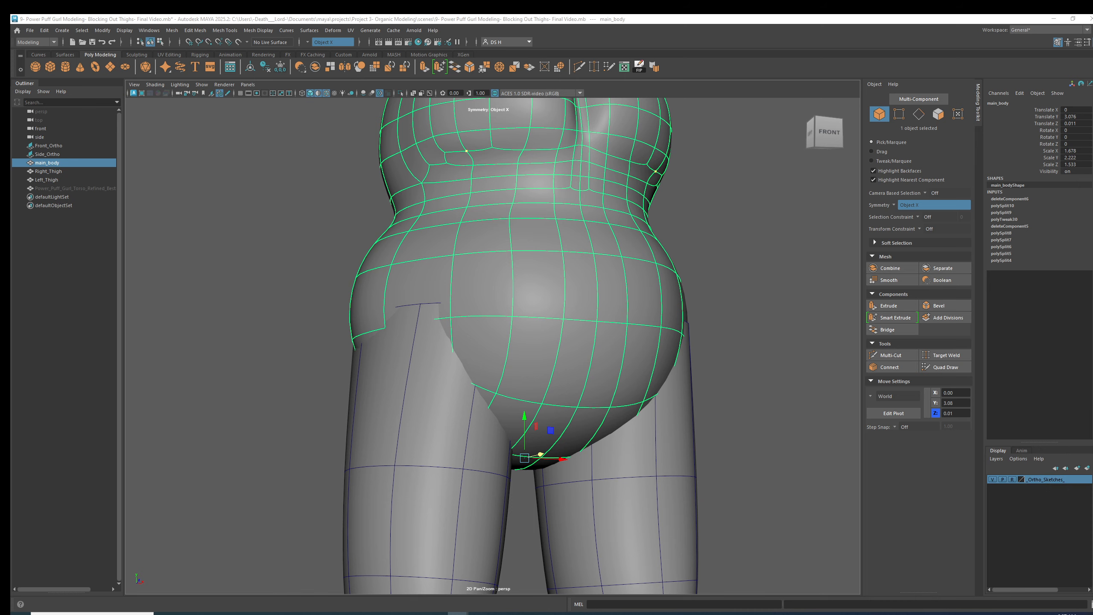
# Step: In the Blocking Out Thighs scene, turn off the torso's smooth preview and examine the hips and waist from the side and front
pyautogui.keyDown('alt'); pyautogui.moveTo(777, 240); pyautogui.dragTo(496, 276); pyautogui.keyUp('alt')
pyautogui.press('1')
pyautogui.keyDown('alt'); pyautogui.moveTo(416, 248); pyautogui.dragTo(397, 378); pyautogui.keyUp('alt')
pyautogui.keyDown('alt'); pyautogui.moveTo(568, 445); pyautogui.dragTo(569, 418); pyautogui.keyUp('alt')
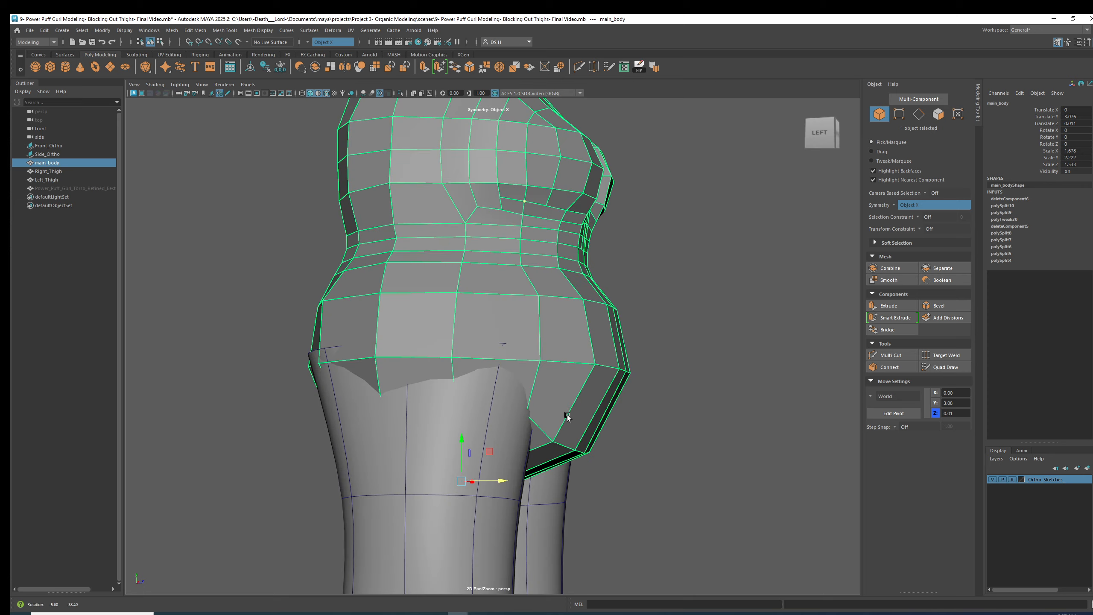
pyautogui.keyDown('alt'); pyautogui.moveTo(423, 351); pyautogui.dragTo(469, 292); pyautogui.keyUp('alt')
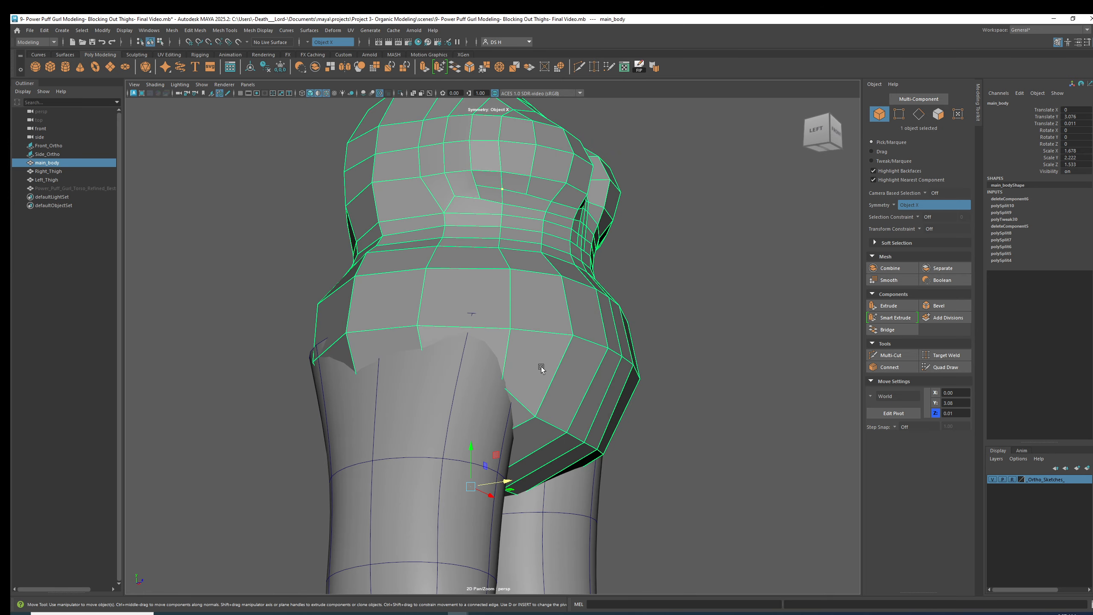
pyautogui.keyDown('alt'); pyautogui.moveTo(595, 361); pyautogui.dragTo(515, 375); pyautogui.keyUp('alt')
pyautogui.keyDown('alt'); pyautogui.moveTo(506, 305); pyautogui.dragTo(522, 308, button='middle'); pyautogui.keyUp('alt')
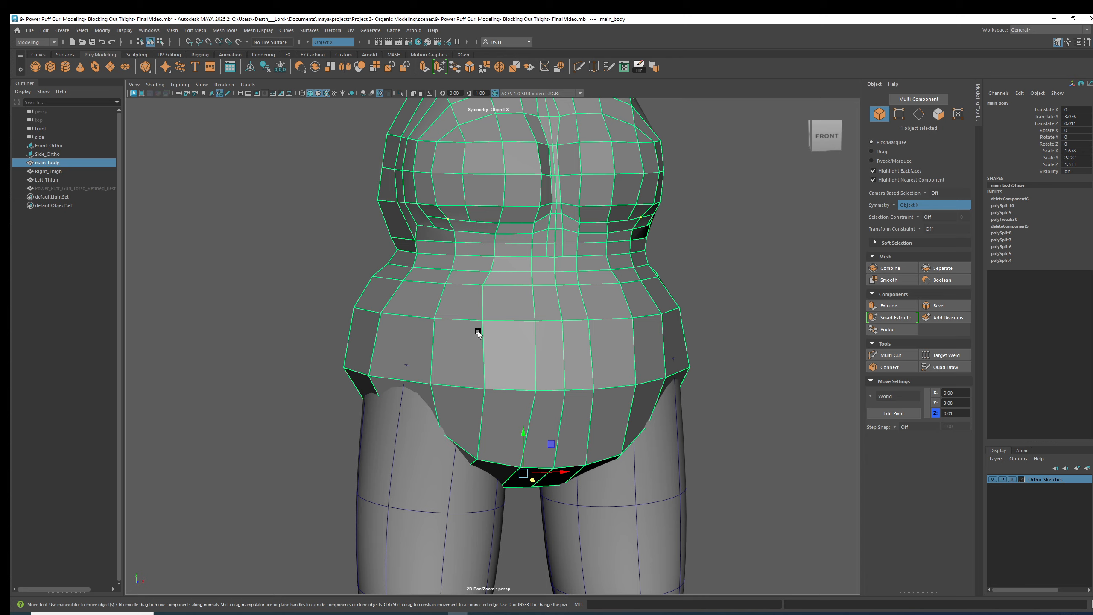
pyautogui.keyDown('alt'); pyautogui.moveTo(478, 333); pyautogui.dragTo(530, 330); pyautogui.keyUp('alt')
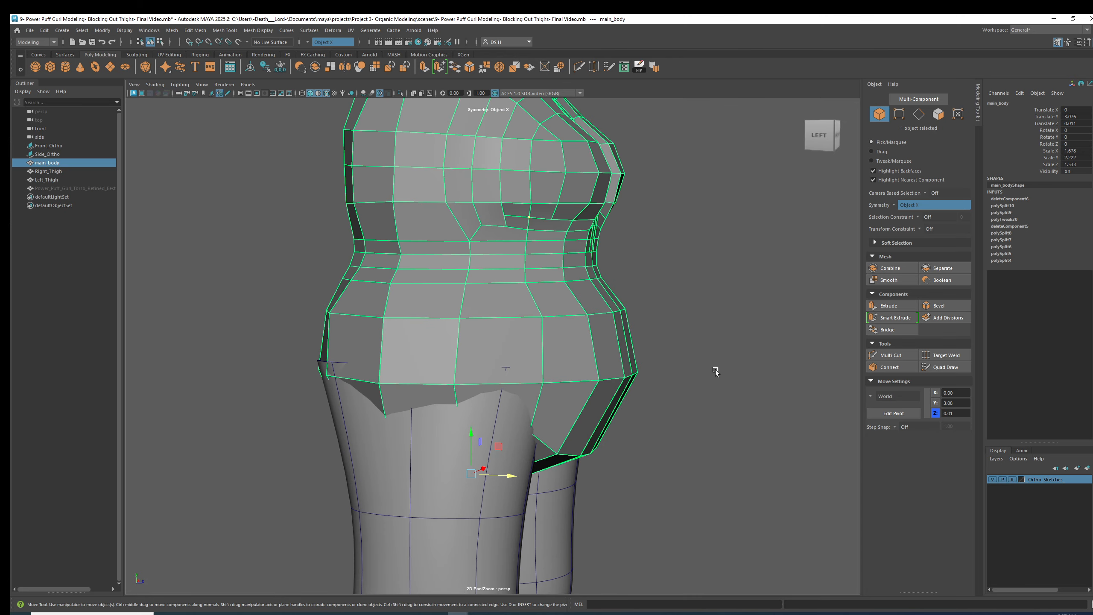
# Step: Deselect main_body, inspect the under-chest side area up close and check its smoothed preview
pyautogui.click(716, 369)
pyautogui.keyDown('alt'); pyautogui.moveTo(471, 290); pyautogui.dragTo(502, 295); pyautogui.keyUp('alt')
pyautogui.click(439, 285)
pyautogui.keyDown('alt'); pyautogui.moveTo(503, 296); pyautogui.dragTo(516, 381, button='middle'); pyautogui.keyUp('alt')
pyautogui.keyDown('alt'); pyautogui.moveTo(516, 380); pyautogui.dragTo(582, 411, button='right'); pyautogui.keyUp('alt')
pyautogui.keyDown('alt'); pyautogui.moveTo(582, 411); pyautogui.dragTo(599, 412); pyautogui.keyUp('alt')
pyautogui.keyDown('alt'); pyautogui.moveTo(566, 349); pyautogui.dragTo(545, 374, button='middle'); pyautogui.keyUp('alt')
pyautogui.press('3')
pyautogui.press('1')
# Step: Use Multi-Cut to extend the under-chest edge one face farther back across the side chest on both sides
pyautogui.keyDown('shift'); pyautogui.moveTo(555, 302); pyautogui.dragTo(647, 288, button='right'); pyautogui.keyUp('shift')
pyautogui.keyDown('alt'); pyautogui.moveTo(696, 311); pyautogui.dragTo(674, 327); pyautogui.keyUp('alt')
pyautogui.moveTo(573, 315)
pyautogui.keyDown('alt'); pyautogui.mouseDown(button='middle')
pyautogui.moveTo(542, 354)
pyautogui.moveTo(561, 332)
pyautogui.mouseUp(button='middle'); pyautogui.keyUp('alt')
pyautogui.keyDown('alt'); pyautogui.moveTo(561, 331); pyautogui.dragTo(588, 327); pyautogui.keyUp('alt')
pyautogui.keyDown('alt'); pyautogui.moveTo(567, 329); pyautogui.dragTo(550, 330, button='right'); pyautogui.keyUp('alt')
pyautogui.moveTo(546, 316)
pyautogui.keyDown('alt'); pyautogui.mouseDown()
pyautogui.moveTo(517, 304)
pyautogui.moveTo(534, 318)
pyautogui.moveTo(555, 304)
pyautogui.moveTo(543, 299)
pyautogui.mouseUp(); pyautogui.keyUp('alt')
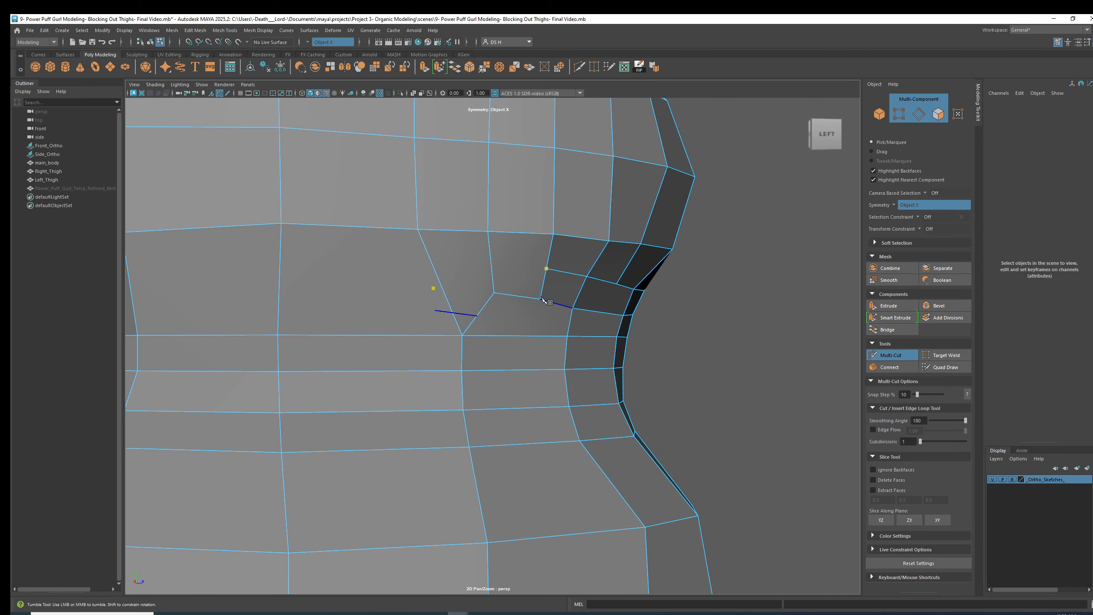
pyautogui.click(491, 263)
pyautogui.press('w')
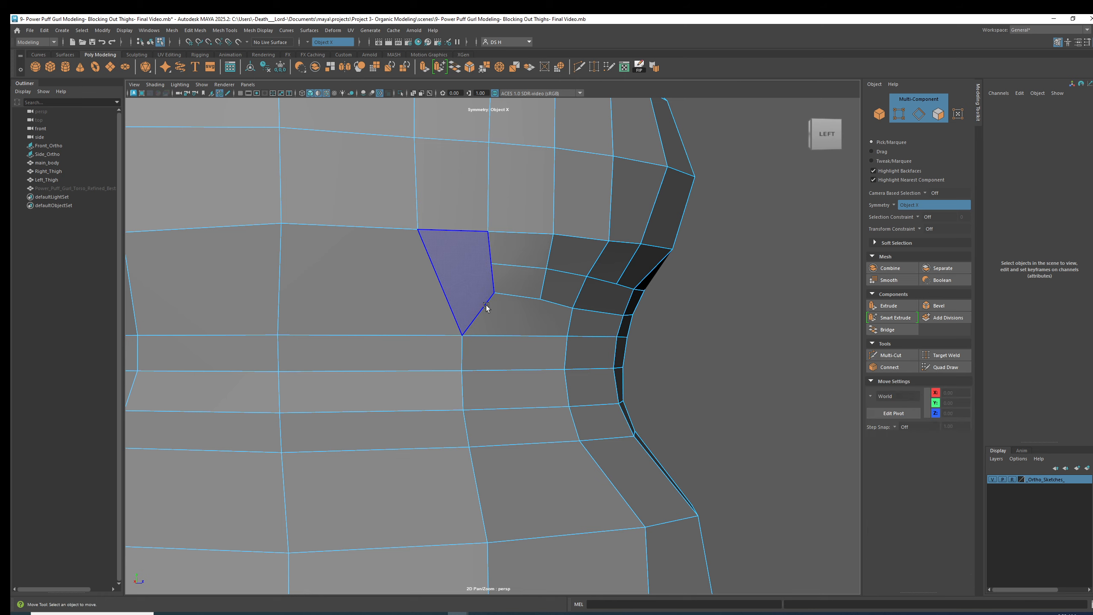
# Step: In face mode, select the strip of faces beneath the chest from the centre crease out to the side on both sides
pyautogui.keyDown('alt'); pyautogui.moveTo(472, 303); pyautogui.dragTo(422, 304, button='right'); pyautogui.keyUp('alt')
pyautogui.keyDown('alt'); pyautogui.moveTo(422, 304); pyautogui.dragTo(307, 302); pyautogui.keyUp('alt')
pyautogui.press('F11')
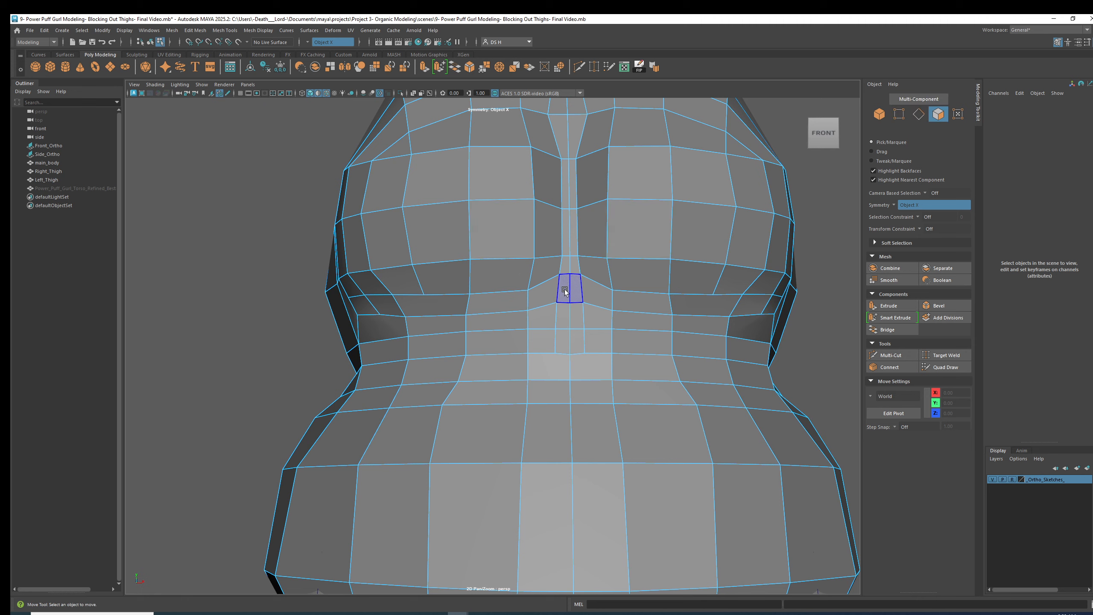
pyautogui.click(564, 290)
pyautogui.keyDown('shift'); pyautogui.click(545, 296); pyautogui.keyUp('shift')
pyautogui.keyDown('shift'); pyautogui.click(493, 303); pyautogui.keyUp('shift')
pyautogui.keyDown('shift'); pyautogui.click(420, 307); pyautogui.keyUp('shift')
pyautogui.keyDown('shift'); pyautogui.click(384, 307); pyautogui.keyUp('shift')
pyautogui.keyDown('shift'); pyautogui.click(361, 311); pyautogui.keyUp('shift')
# Step: Examine where the selected under-chest face strip ends on the side chest and how it runs to the front
pyautogui.keyDown('alt'); pyautogui.moveTo(362, 312); pyautogui.dragTo(470, 320); pyautogui.keyUp('alt')
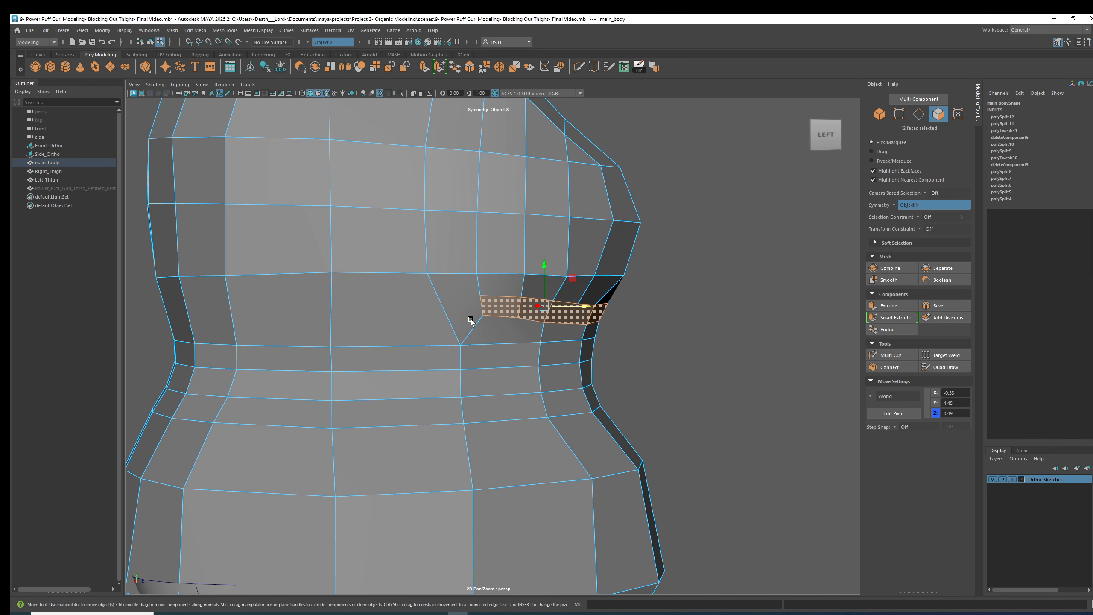
pyautogui.keyDown('alt'); pyautogui.moveTo(472, 302); pyautogui.dragTo(503, 300, button='right'); pyautogui.keyUp('alt')
pyautogui.moveTo(489, 297); pyautogui.dragTo(418, 288, button='right')
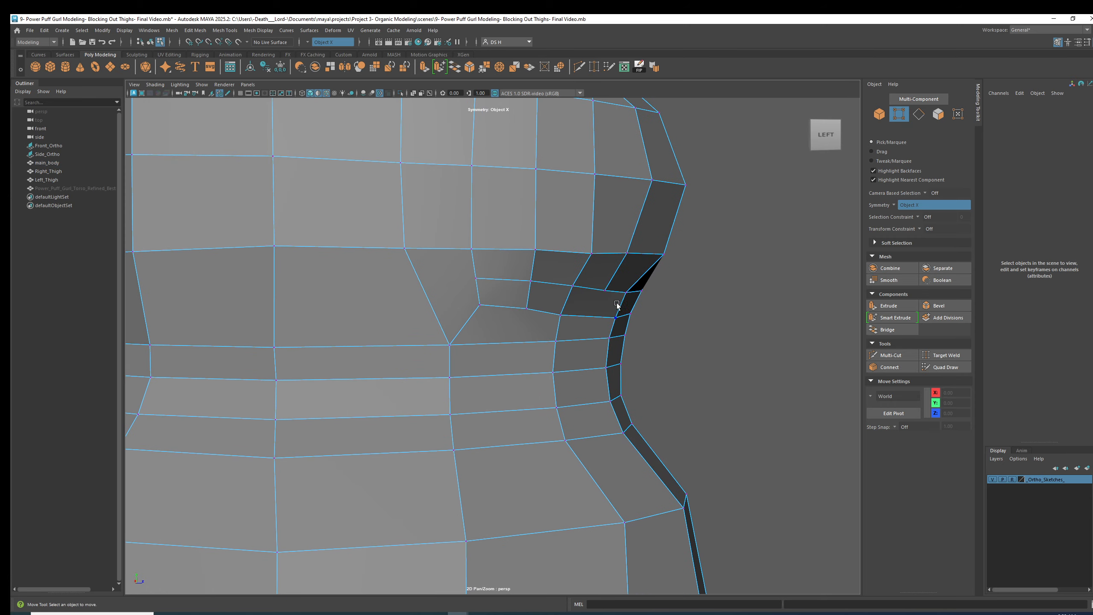
pyautogui.keyDown('alt'); pyautogui.moveTo(622, 304); pyautogui.dragTo(521, 303); pyautogui.keyUp('alt')
pyautogui.press('F11')
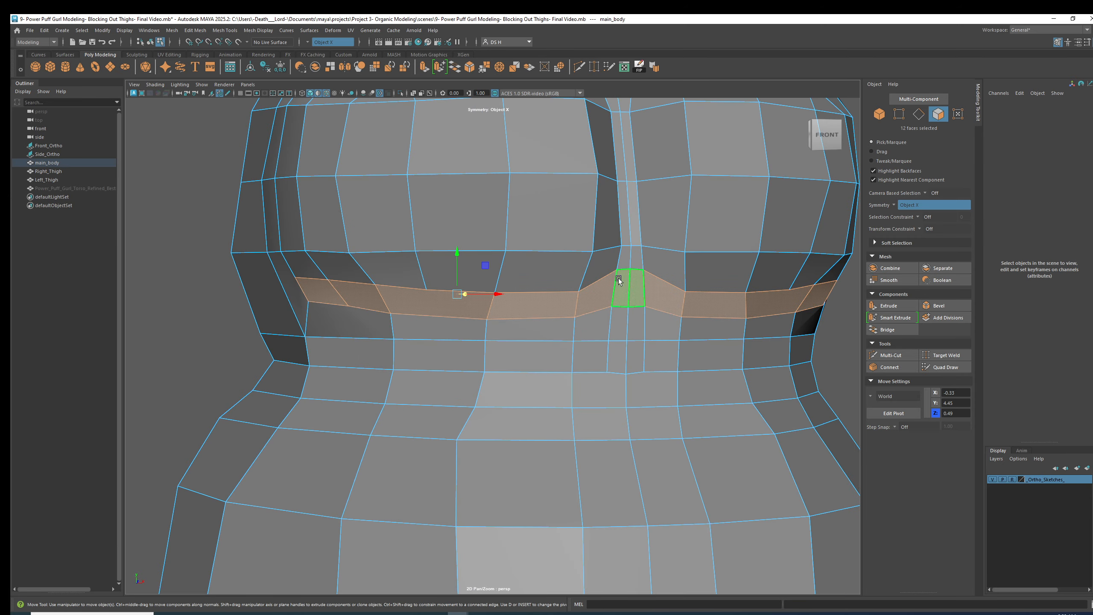
pyautogui.keyDown('alt'); pyautogui.moveTo(357, 302); pyautogui.dragTo(485, 258); pyautogui.keyUp('alt')
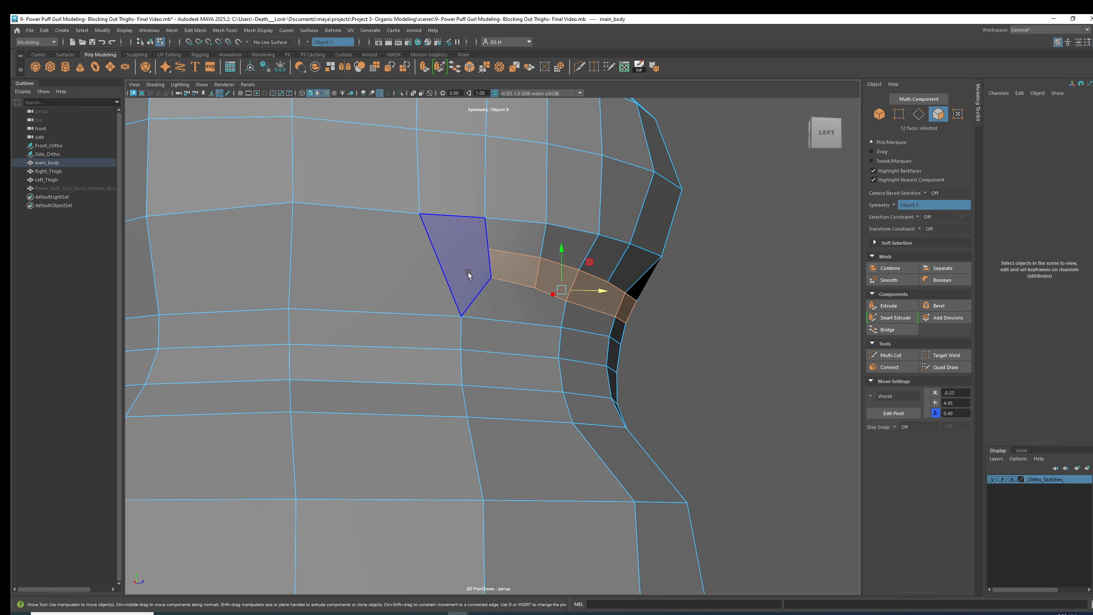
# Step: Merge the two vertices at the rear end of the under-chest strip to their center on both sides
pyautogui.keyDown('alt'); pyautogui.moveTo(466, 274); pyautogui.dragTo(499, 307, button='right'); pyautogui.keyUp('alt')
pyautogui.press('F9')
pyautogui.click(482, 261)
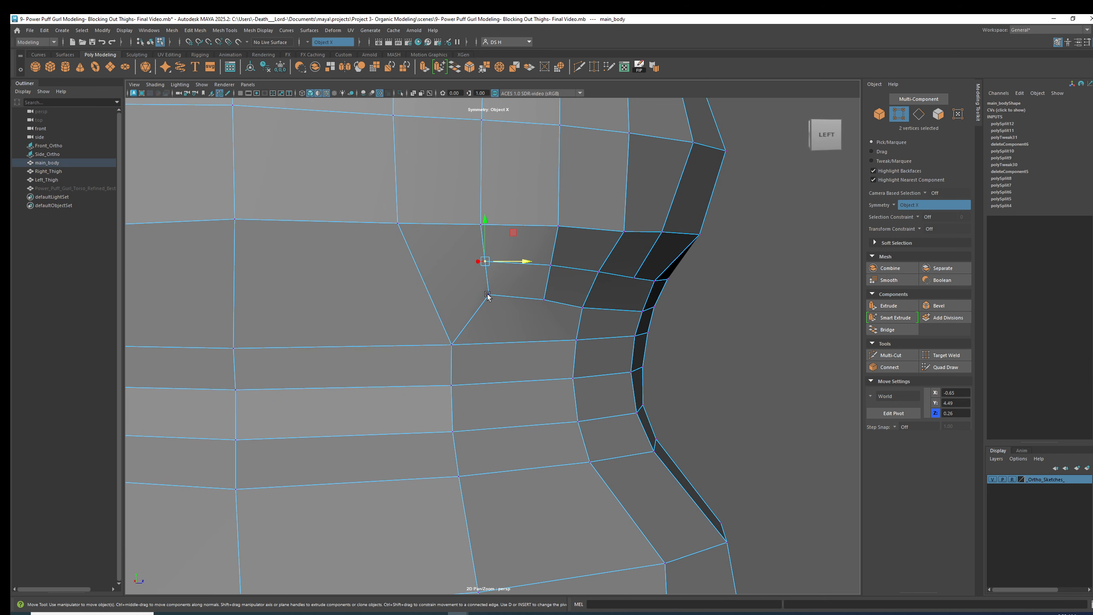
pyautogui.keyDown('shift'); pyautogui.click(487, 294); pyautogui.keyUp('shift')
pyautogui.keyDown('alt'); pyautogui.moveTo(485, 294); pyautogui.dragTo(489, 296); pyautogui.keyUp('alt')
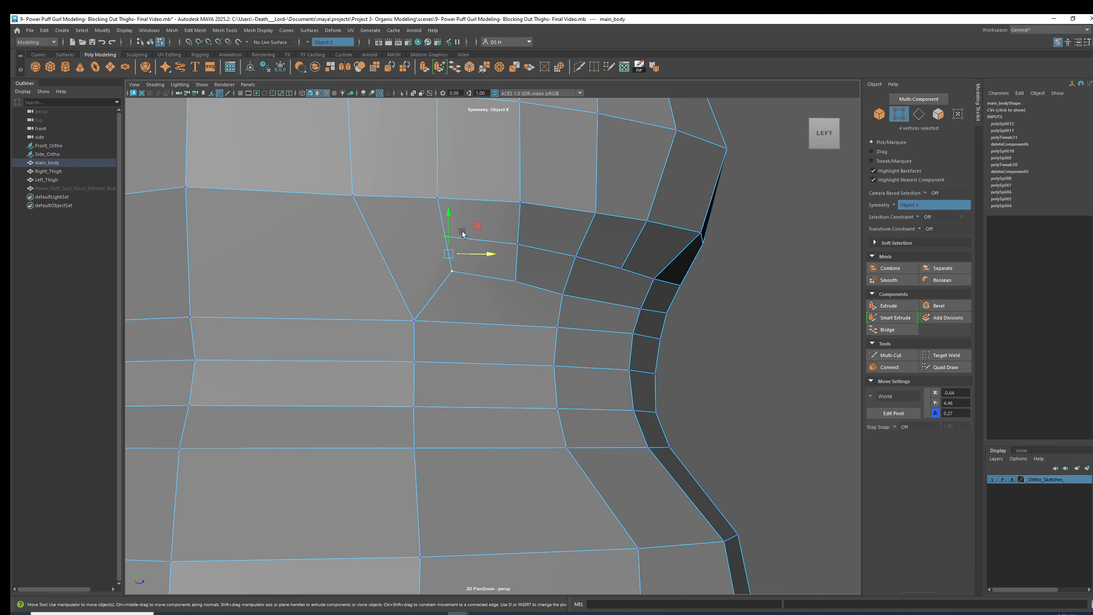
pyautogui.keyDown('shift'); pyautogui.rightClick(454, 243); pyautogui.keyUp('shift')
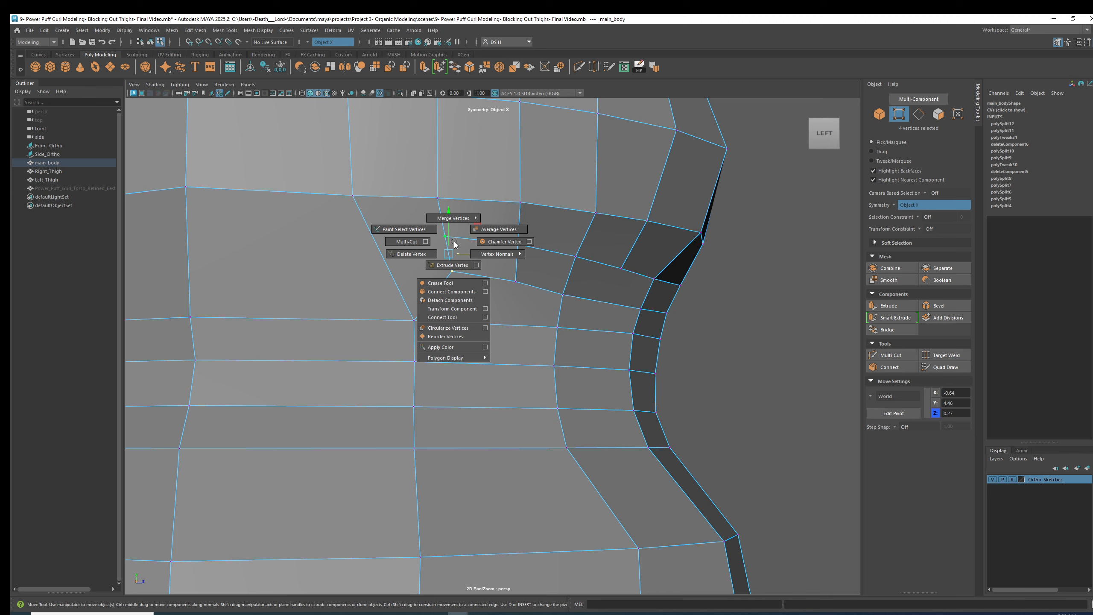
pyautogui.moveTo(453, 218)
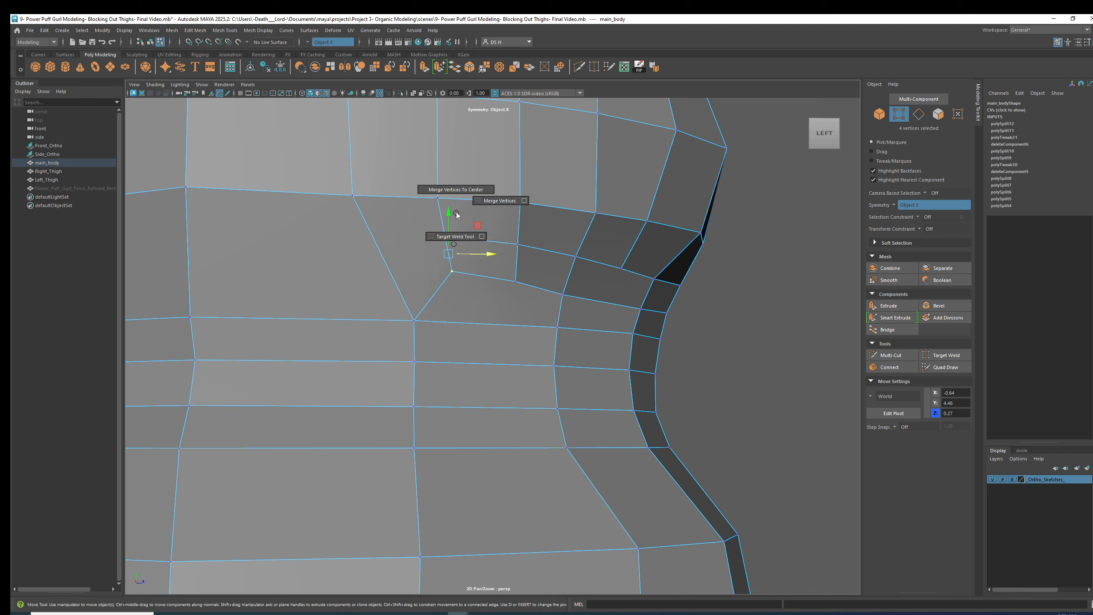
pyautogui.click(467, 188)
# Step: Lower the merged side-chest vertex and the neighbouring vertices along the strip's lower edge slightly on both sides
pyautogui.moveTo(449, 212); pyautogui.dragTo(448, 218)
pyautogui.click(515, 281)
pyautogui.moveTo(514, 259); pyautogui.dragTo(513, 264)
pyautogui.click(583, 301)
pyautogui.scroll(-4, 576, 354)
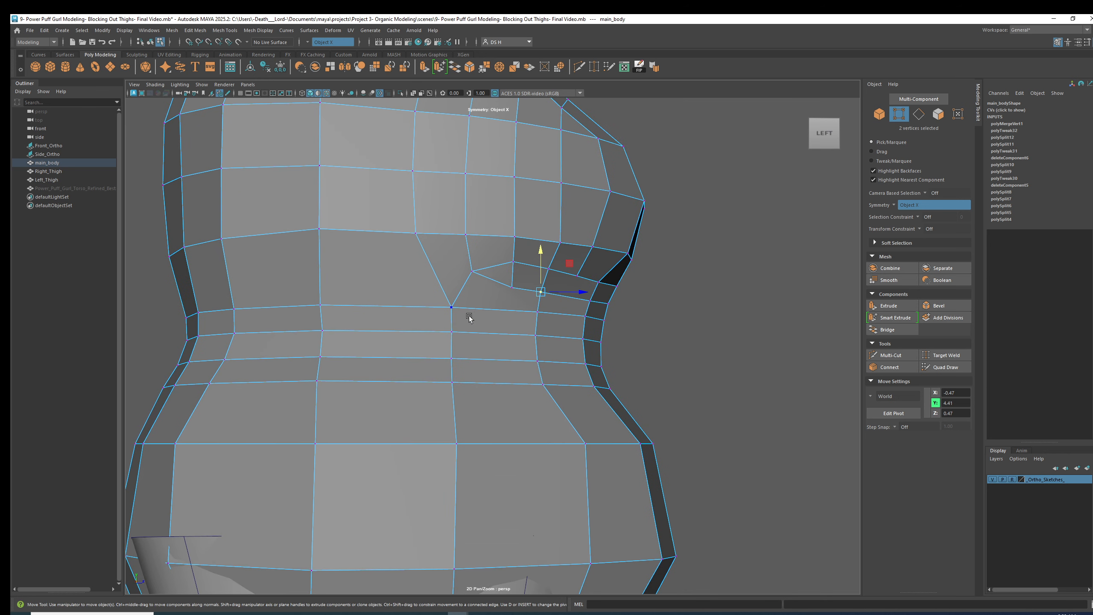
# Step: In face mode, select the strip of faces across the upper chest from near the centre crease to the side on both sides
pyautogui.keyDown('alt'); pyautogui.moveTo(475, 202); pyautogui.dragTo(466, 237, button='middle'); pyautogui.keyUp('alt')
pyautogui.moveTo(467, 237); pyautogui.dragTo(440, 334, button='right')
pyautogui.keyDown('alt'); pyautogui.moveTo(547, 200); pyautogui.dragTo(415, 197, button='right'); pyautogui.keyUp('alt')
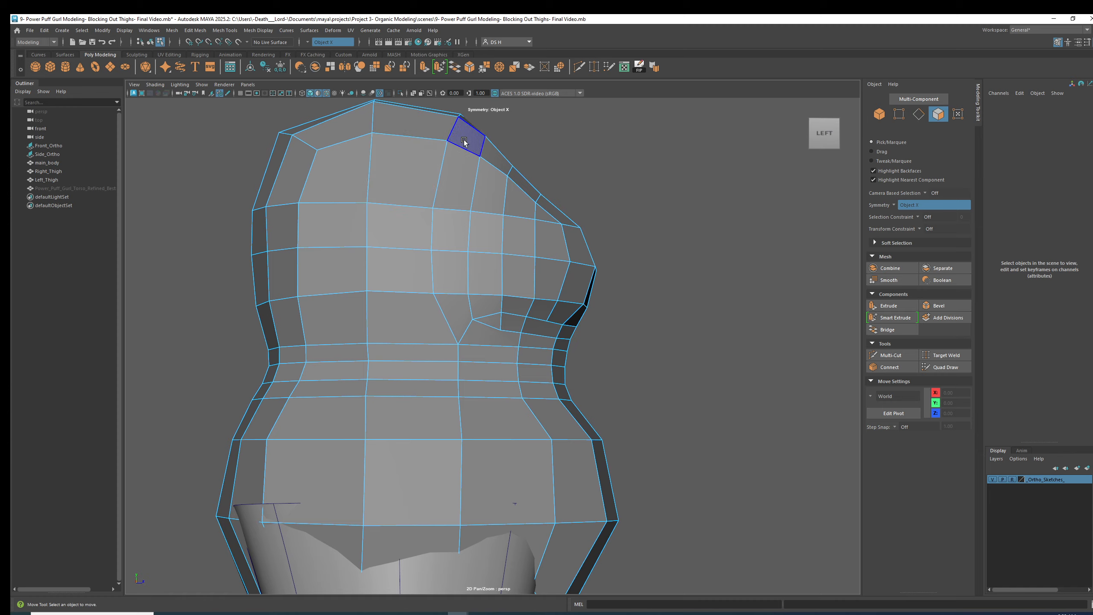
pyautogui.keyDown('alt'); pyautogui.moveTo(603, 111); pyautogui.dragTo(513, 158); pyautogui.keyUp('alt')
pyautogui.click(522, 129)
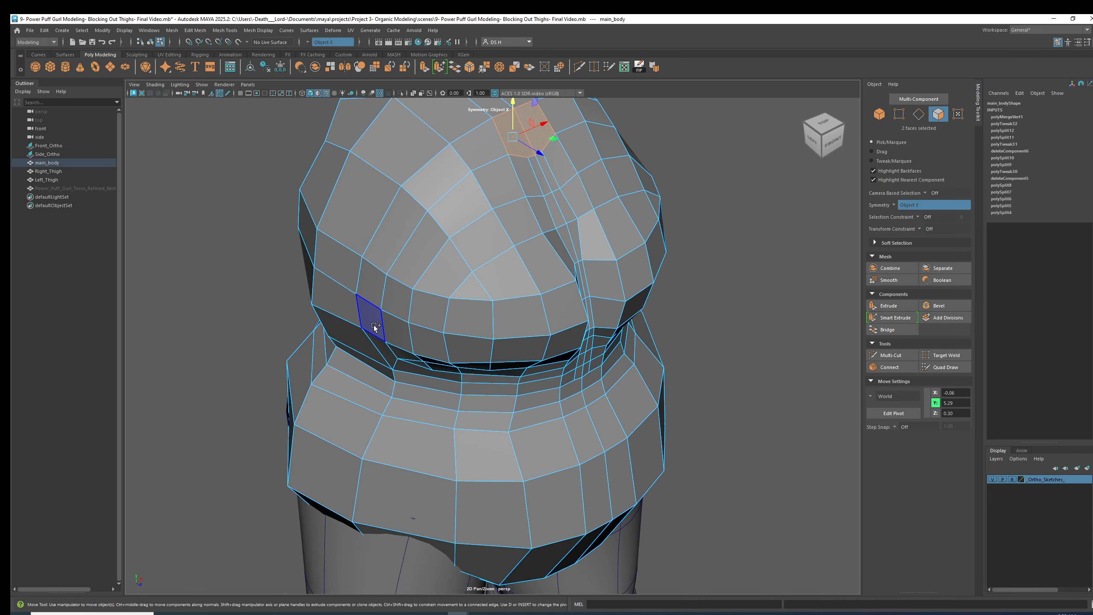
pyautogui.keyDown('shift'); pyautogui.doubleClick(384, 352); pyautogui.keyUp('shift')
pyautogui.hotkey('ctrl', 'z')
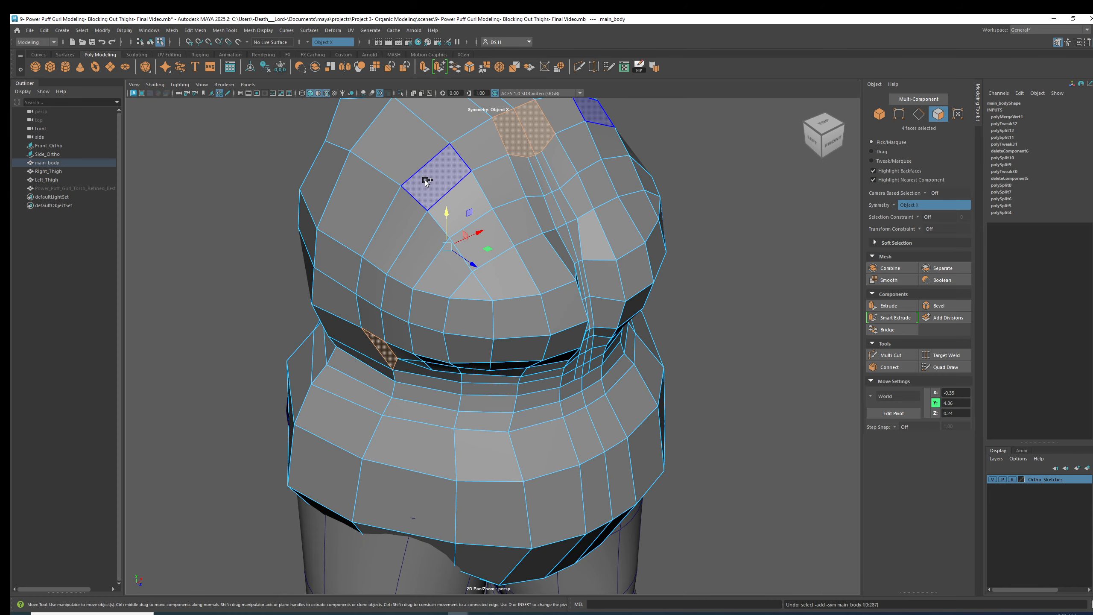
pyautogui.keyDown('shift'); pyautogui.doubleClick(426, 180); pyautogui.keyUp('shift')
pyautogui.hotkey('ctrl', 'z')
pyautogui.click(733, 390)
pyautogui.click(512, 139)
pyautogui.keyDown('shift'); pyautogui.doubleClick(440, 174); pyautogui.keyUp('shift')
pyautogui.hotkey('ctrl', 'z')
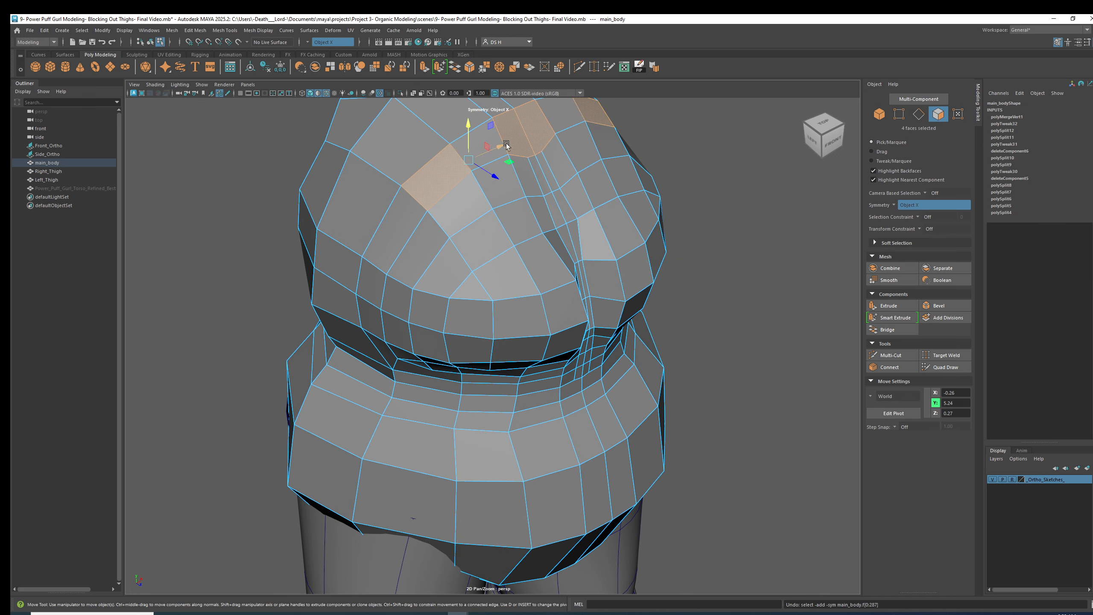
pyautogui.keyDown('shift'); pyautogui.click(486, 136); pyautogui.keyUp('shift')
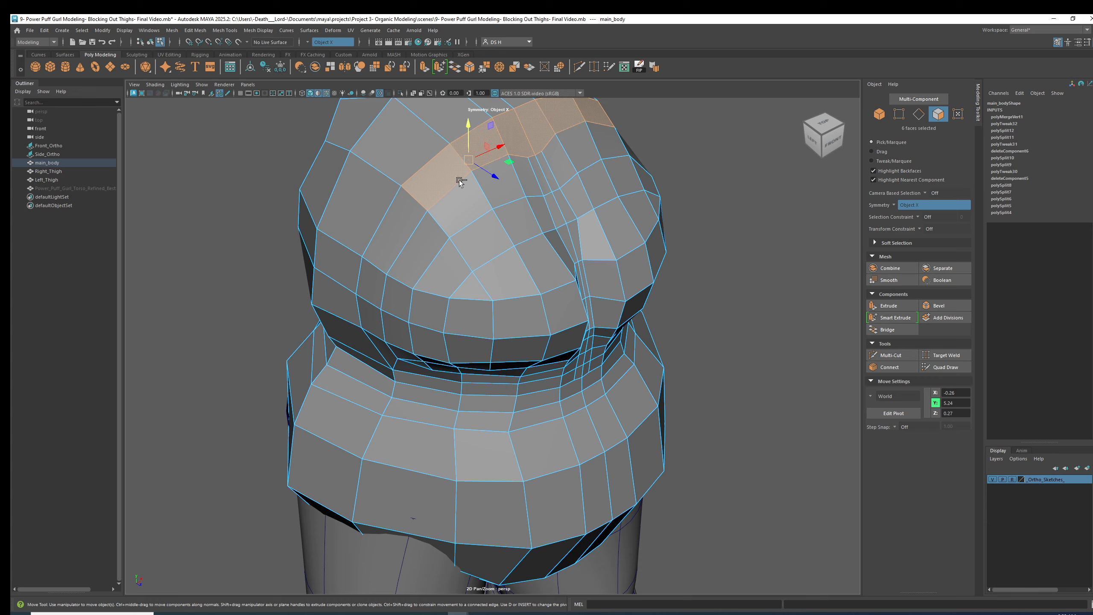
# Step: Extend the face selection down the side chest and forward beneath the chest to the centre crease on both sides
pyautogui.keyDown('alt'); pyautogui.moveTo(391, 229); pyautogui.dragTo(398, 300); pyautogui.keyUp('alt')
pyautogui.keyDown('shift'); pyautogui.doubleClick(398, 301); pyautogui.keyUp('shift')
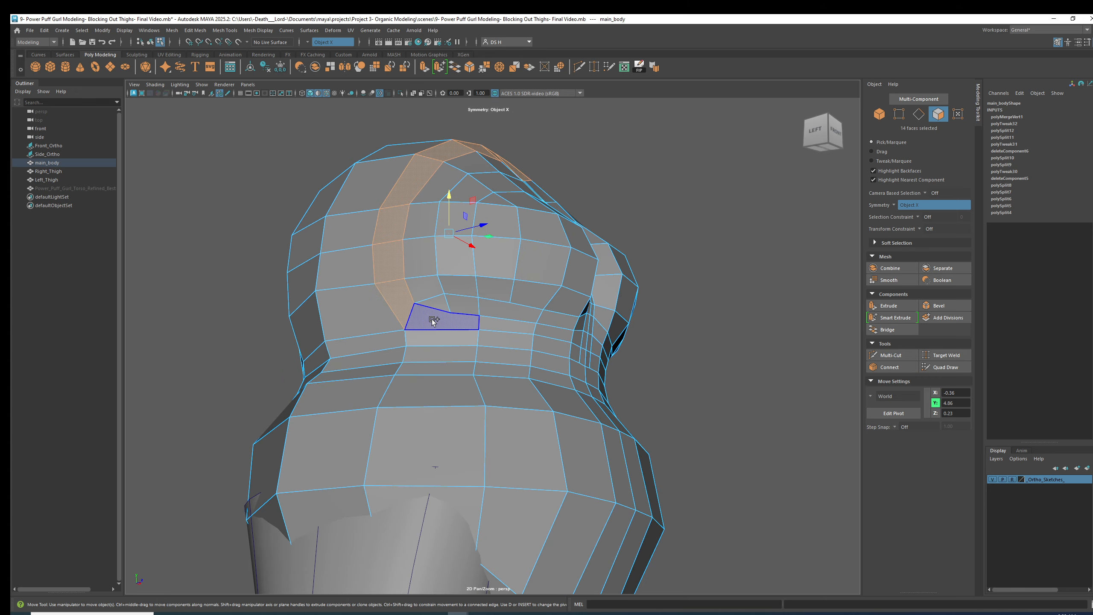
pyautogui.keyDown('shift'); pyautogui.doubleClick(452, 321); pyautogui.keyUp('shift')
pyautogui.keyDown('shift'); pyautogui.click(548, 337); pyautogui.keyUp('shift')
pyautogui.moveTo(548, 337)
pyautogui.keyDown('alt'); pyautogui.mouseDown()
pyautogui.moveTo(497, 351)
pyautogui.moveTo(541, 347)
pyautogui.mouseUp(); pyautogui.keyUp('alt')
pyautogui.keyDown('shift'); pyautogui.click(537, 334); pyautogui.keyUp('shift')
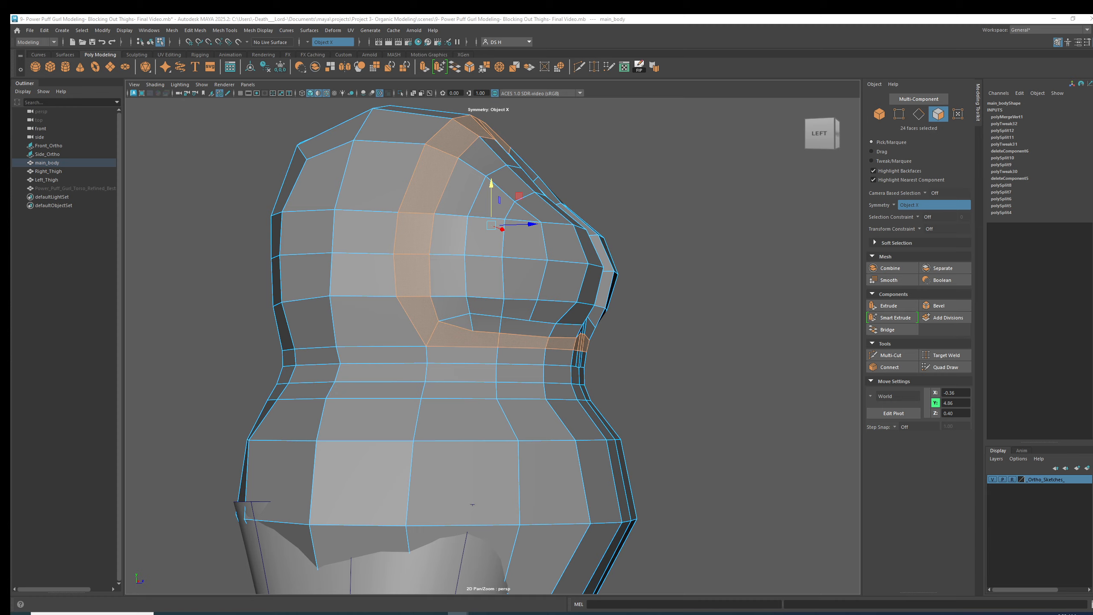
# Step: Examine the face loop around the chest, clear the selection, and compare the smoothed preview with the unsmoothed cage
pyautogui.keyDown('alt'); pyautogui.moveTo(530, 336); pyautogui.dragTo(480, 255); pyautogui.keyUp('alt')
pyautogui.keyDown('alt'); pyautogui.moveTo(489, 264); pyautogui.dragTo(453, 341, button='right'); pyautogui.keyUp('alt')
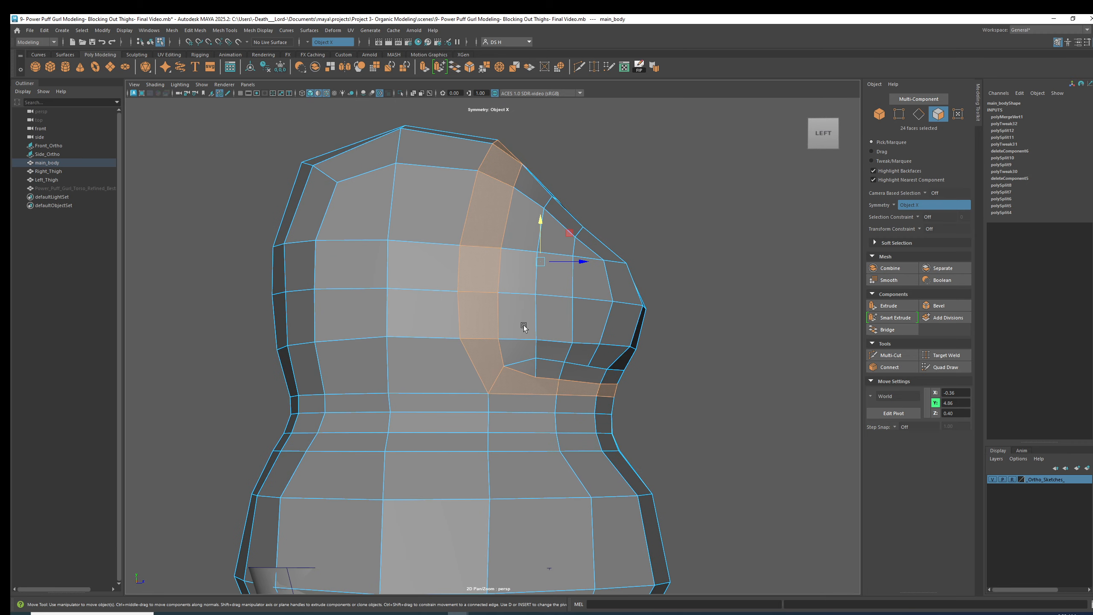
pyautogui.click(698, 340)
pyautogui.keyDown('alt'); pyautogui.moveTo(698, 339); pyautogui.dragTo(611, 416); pyautogui.keyUp('alt')
pyautogui.keyDown('alt'); pyautogui.moveTo(611, 416); pyautogui.dragTo(601, 349, button='middle'); pyautogui.keyUp('alt')
pyautogui.keyDown('alt'); pyautogui.moveTo(600, 349); pyautogui.dragTo(508, 329, button='right'); pyautogui.keyUp('alt')
pyautogui.press('3')
pyautogui.keyDown('alt'); pyautogui.moveTo(509, 329); pyautogui.dragTo(495, 328); pyautogui.keyUp('alt')
pyautogui.press('1')
pyautogui.keyDown('alt'); pyautogui.moveTo(563, 339); pyautogui.dragTo(682, 391, button='right'); pyautogui.keyUp('alt')
pyautogui.keyDown('alt'); pyautogui.moveTo(552, 366); pyautogui.dragTo(571, 366); pyautogui.keyUp('alt')
pyautogui.keyDown('alt'); pyautogui.moveTo(520, 380); pyautogui.dragTo(396, 420, button='right'); pyautogui.keyUp('alt')
pyautogui.keyDown('alt'); pyautogui.moveTo(396, 420); pyautogui.dragTo(424, 340, button='middle'); pyautogui.keyUp('alt')
pyautogui.keyDown('alt'); pyautogui.moveTo(424, 340); pyautogui.dragTo(495, 366, button='right'); pyautogui.keyUp('alt')
# Step: In vertex mode, try to move a front waist vertex inward with curve snapping on both sides
pyautogui.moveTo(474, 379); pyautogui.dragTo(232, 361, button='right')
pyautogui.click(426, 365)
pyautogui.press('c')
pyautogui.moveTo(428, 367); pyautogui.dragTo(454, 338)
pyautogui.hotkey('ctrl', 'z')
pyautogui.hotkey('ctrl', 'z')
# Step: Set the Transform Constraint to Edge Slide and slide the selected front waist vertices toward the centre on both sides
pyautogui.keyDown('alt'); pyautogui.moveTo(462, 374); pyautogui.dragTo(439, 403); pyautogui.keyUp('alt')
pyautogui.keyDown('alt'); pyautogui.moveTo(400, 337); pyautogui.dragTo(365, 360, button='right'); pyautogui.keyUp('alt')
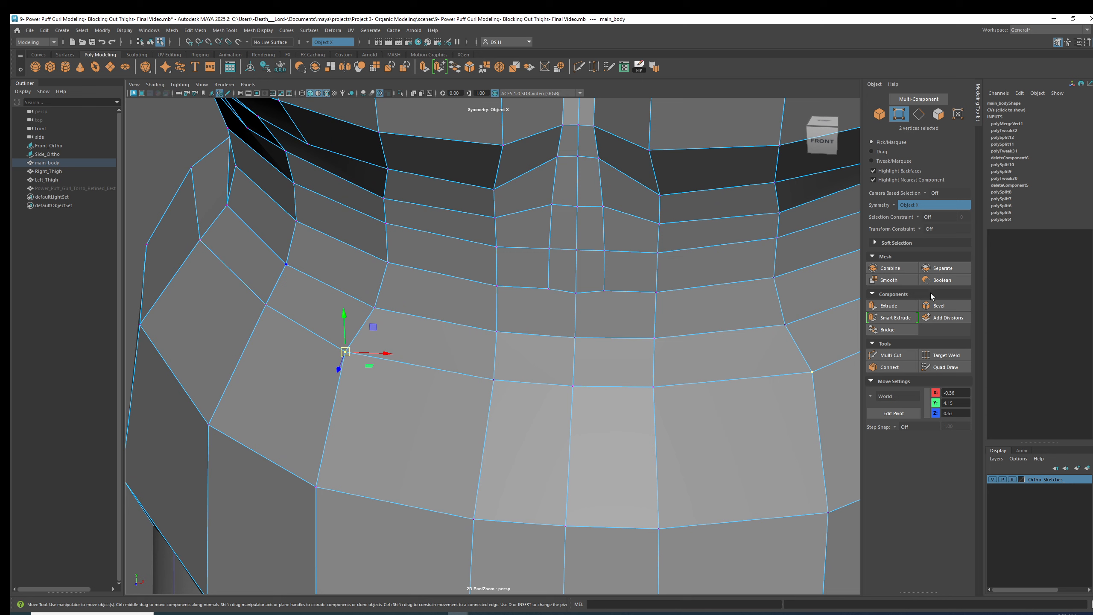
pyautogui.click(920, 229)
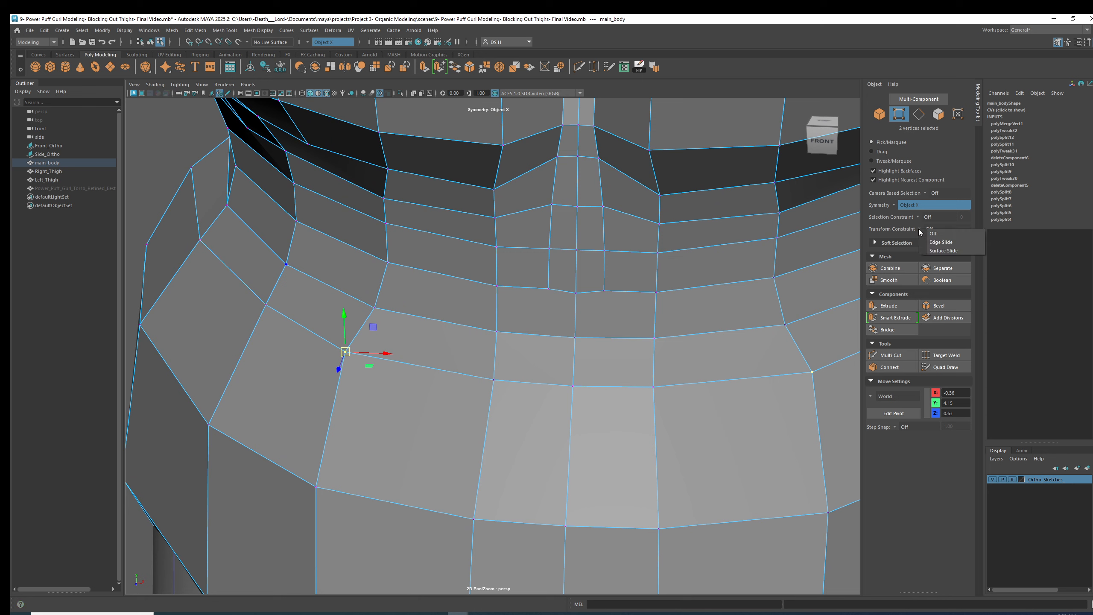
pyautogui.click(937, 243)
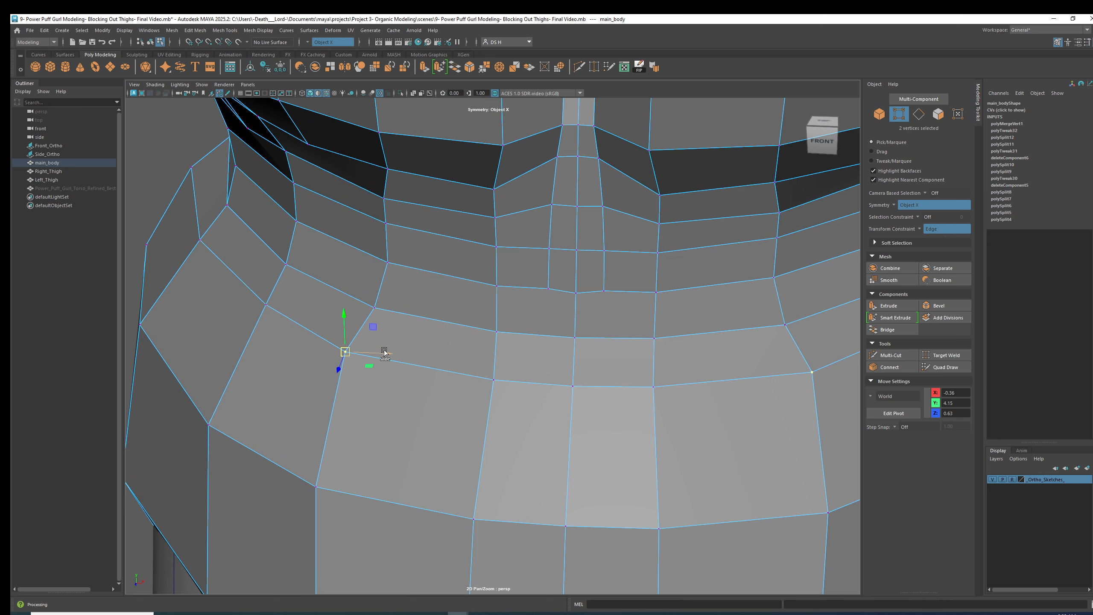
pyautogui.moveTo(385, 353); pyautogui.dragTo(425, 353)
# Step: Slide the vertices above them in the same edge column toward the centre on both sides, straightening the column up to the under-chest
pyautogui.click(375, 308)
pyautogui.moveTo(401, 308); pyautogui.dragTo(424, 310)
pyautogui.click(388, 262)
pyautogui.moveTo(424, 262); pyautogui.dragTo(437, 264)
pyautogui.click(387, 224)
pyautogui.moveTo(425, 224)
pyautogui.mouseDown()
pyautogui.moveTo(439, 227)
pyautogui.moveTo(427, 202)
pyautogui.moveTo(435, 203)
pyautogui.moveTo(414, 209)
pyautogui.mouseUp()
pyautogui.click(383, 198)
pyautogui.click(402, 228)
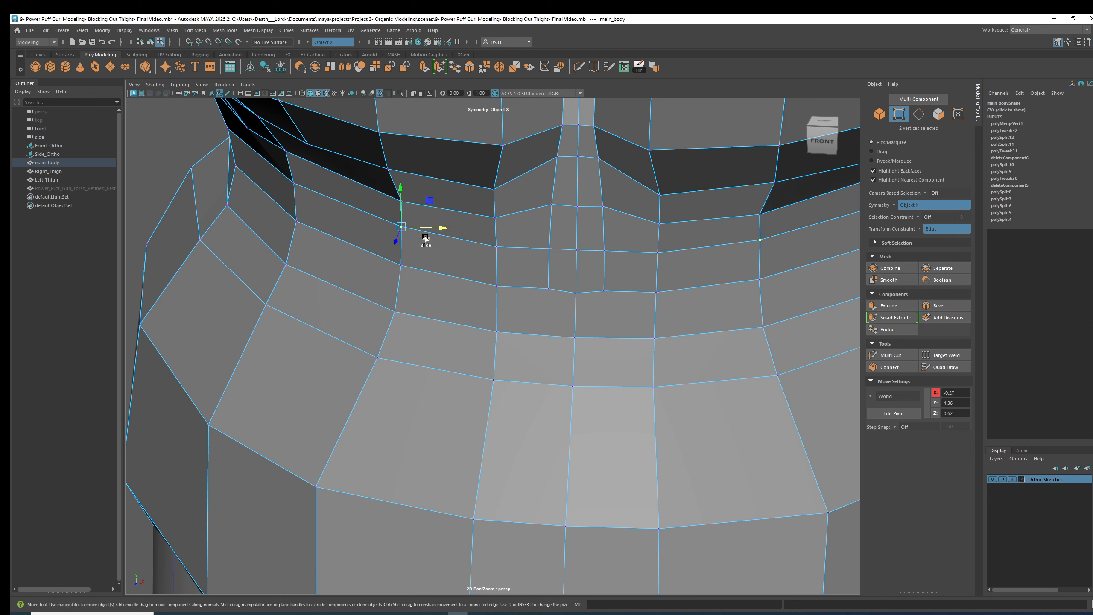
pyautogui.moveTo(440, 236); pyautogui.dragTo(442, 232)
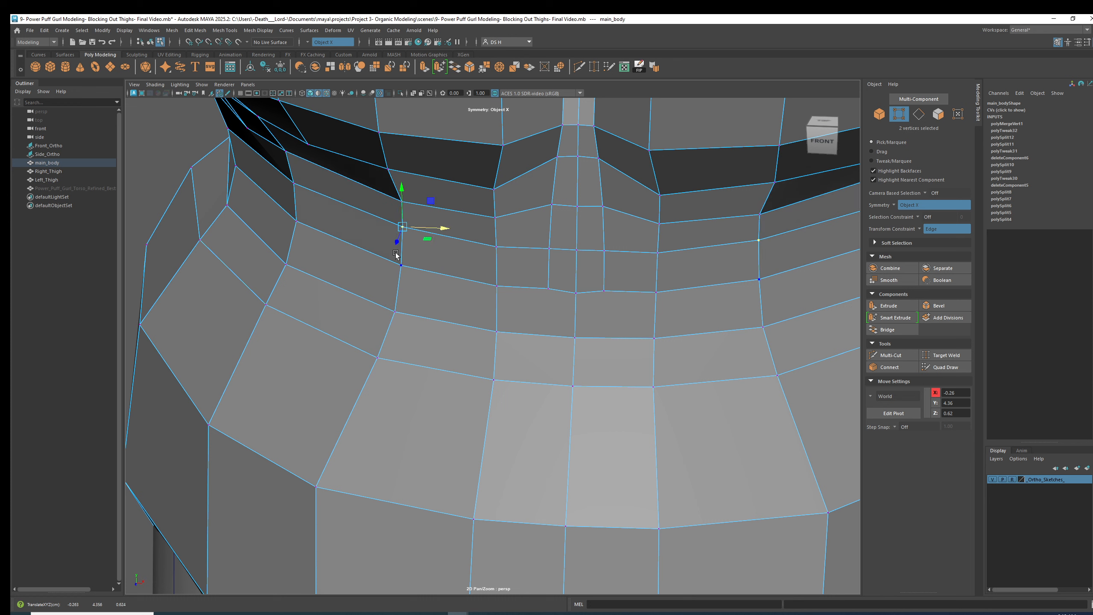
# Step: Preview the smoothed torso from the front and return to object mode
pyautogui.press('3')
pyautogui.keyDown('alt'); pyautogui.moveTo(464, 291); pyautogui.dragTo(481, 264); pyautogui.keyUp('alt')
pyautogui.keyDown('alt'); pyautogui.moveTo(512, 255); pyautogui.dragTo(530, 350, button='middle'); pyautogui.keyUp('alt')
pyautogui.press('1')
pyautogui.keyDown('alt'); pyautogui.moveTo(537, 350); pyautogui.dragTo(373, 327, button='right'); pyautogui.keyUp('alt')
pyautogui.press('3')
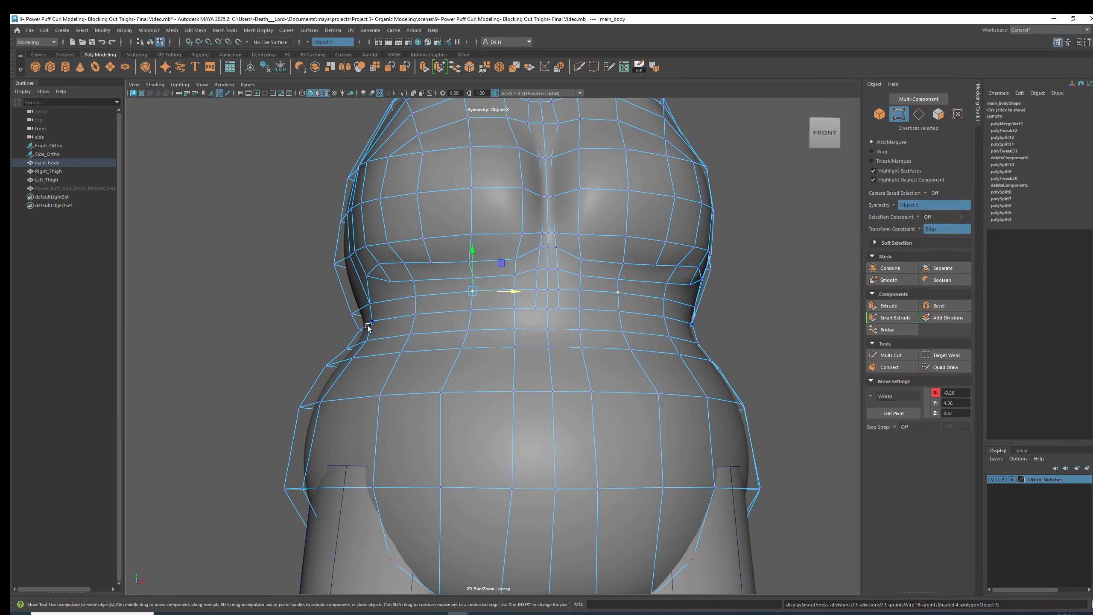
pyautogui.moveTo(695, 237); pyautogui.dragTo(760, 234, button='right')
pyautogui.moveTo(675, 205); pyautogui.dragTo(764, 153, button='right')
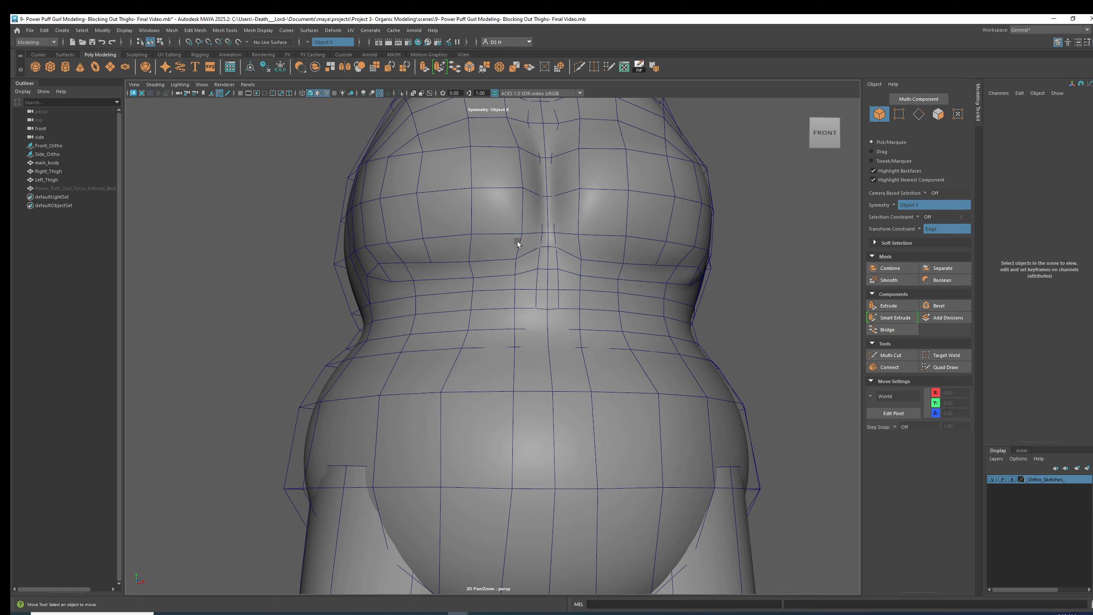
# Step: Compare the smoothed main_body with its unsmoothed cage around the side chest and under-chest
pyautogui.keyDown('alt'); pyautogui.moveTo(306, 240); pyautogui.dragTo(330, 320, button='middle'); pyautogui.keyUp('alt')
pyautogui.scroll(5, 240, 365)
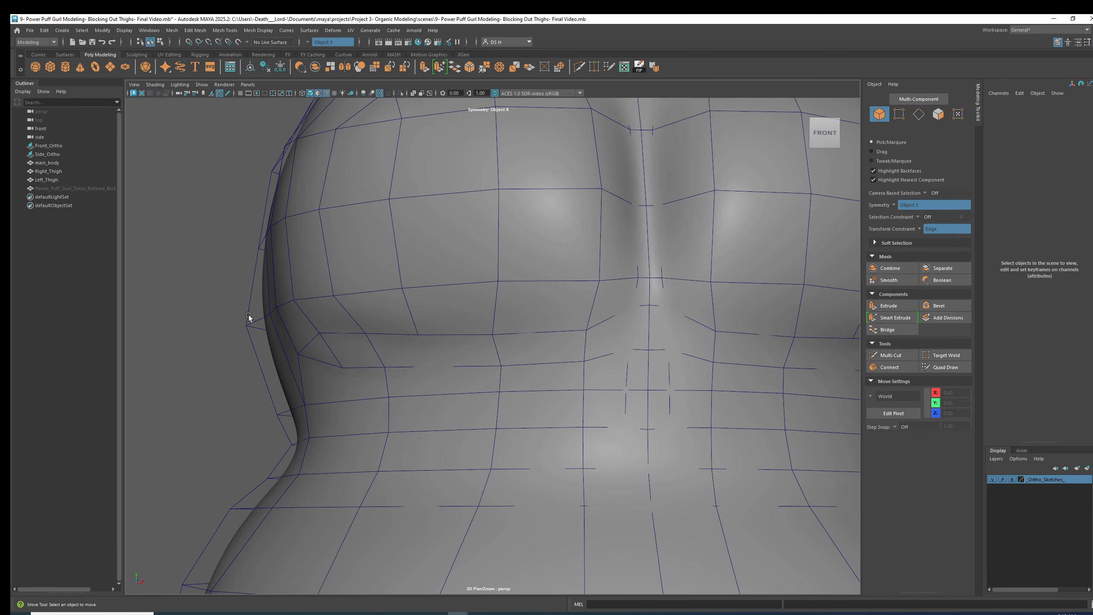
pyautogui.click(345, 347)
pyautogui.scroll(4, 344, 345)
pyautogui.press('1')
pyautogui.press('3')
pyautogui.scroll(-5, 301, 224)
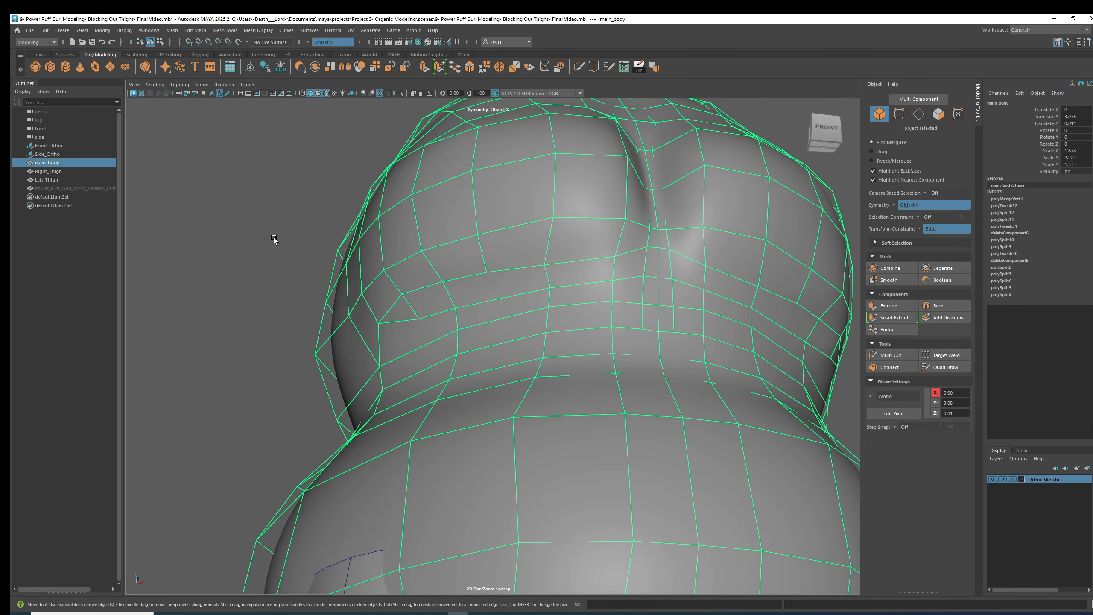
pyautogui.click(308, 338)
pyautogui.moveTo(313, 340); pyautogui.dragTo(315, 353)
pyautogui.keyDown('alt'); pyautogui.moveTo(485, 317); pyautogui.dragTo(379, 328); pyautogui.keyUp('alt')
pyautogui.press('1')
pyautogui.press('3')
pyautogui.click(671, 317)
pyautogui.keyDown('alt'); pyautogui.moveTo(380, 328); pyautogui.dragTo(527, 346, button='right'); pyautogui.keyUp('alt')
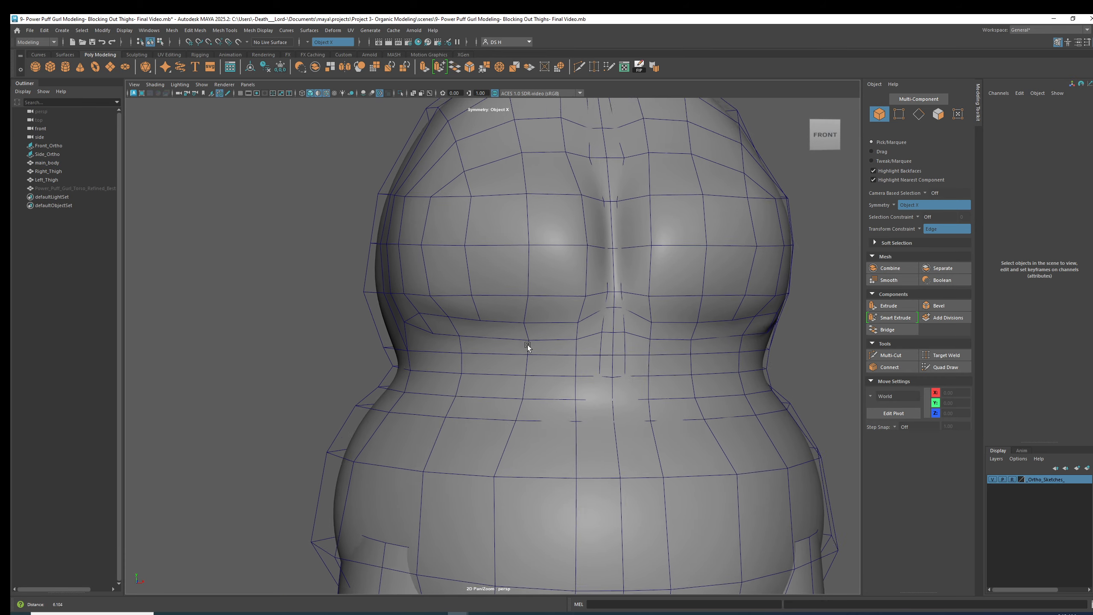
# Step: Examine the smoothed waist and the under-chest edge flow from the front and the left side
pyautogui.keyDown('alt'); pyautogui.moveTo(420, 255); pyautogui.dragTo(391, 272, button='middle'); pyautogui.keyUp('alt')
pyautogui.keyDown('alt'); pyautogui.moveTo(522, 285); pyautogui.dragTo(525, 229, button='middle'); pyautogui.keyUp('alt')
pyautogui.keyDown('alt'); pyautogui.moveTo(452, 311); pyautogui.dragTo(516, 311, button='right'); pyautogui.keyUp('alt')
pyautogui.keyDown('alt'); pyautogui.moveTo(327, 302); pyautogui.dragTo(409, 313, button='right'); pyautogui.keyUp('alt')
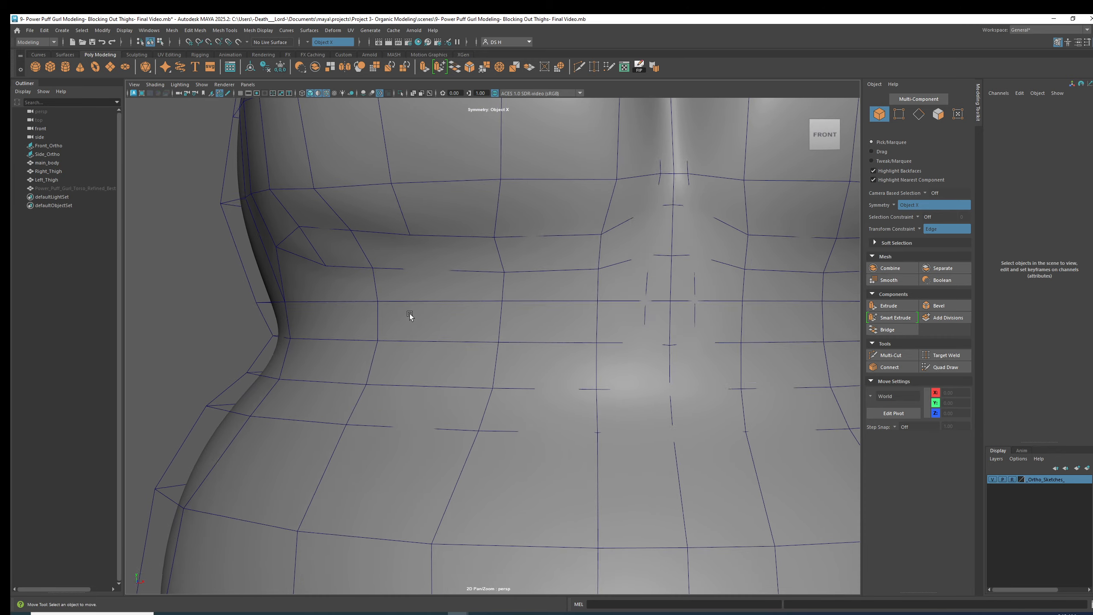
pyautogui.keyDown('alt'); pyautogui.moveTo(409, 314); pyautogui.dragTo(481, 317); pyautogui.keyUp('alt')
pyautogui.keyDown('alt'); pyautogui.moveTo(481, 317); pyautogui.dragTo(466, 283, button='right'); pyautogui.keyUp('alt')
pyautogui.keyDown('alt'); pyautogui.moveTo(465, 282); pyautogui.dragTo(509, 268); pyautogui.keyUp('alt')
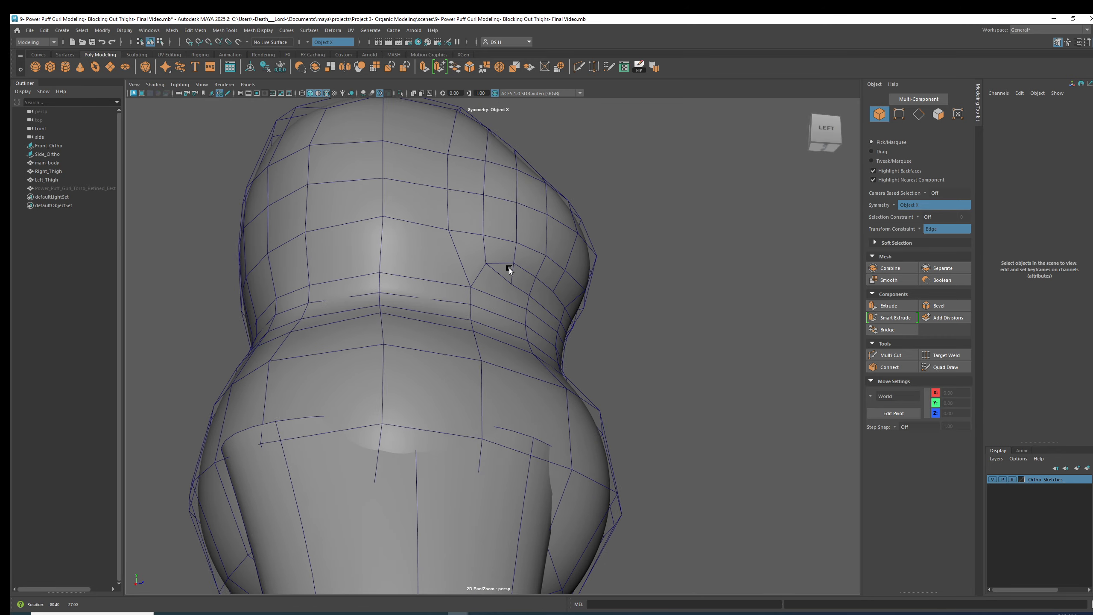
pyautogui.keyDown('alt'); pyautogui.moveTo(510, 269); pyautogui.dragTo(508, 300, button='right'); pyautogui.keyUp('alt')
# Step: Open the main_bodyShape attributes and review the Smooth Mesh settings, including Subdivision Levels and OpenSubdiv Controls
pyautogui.click(490, 299)
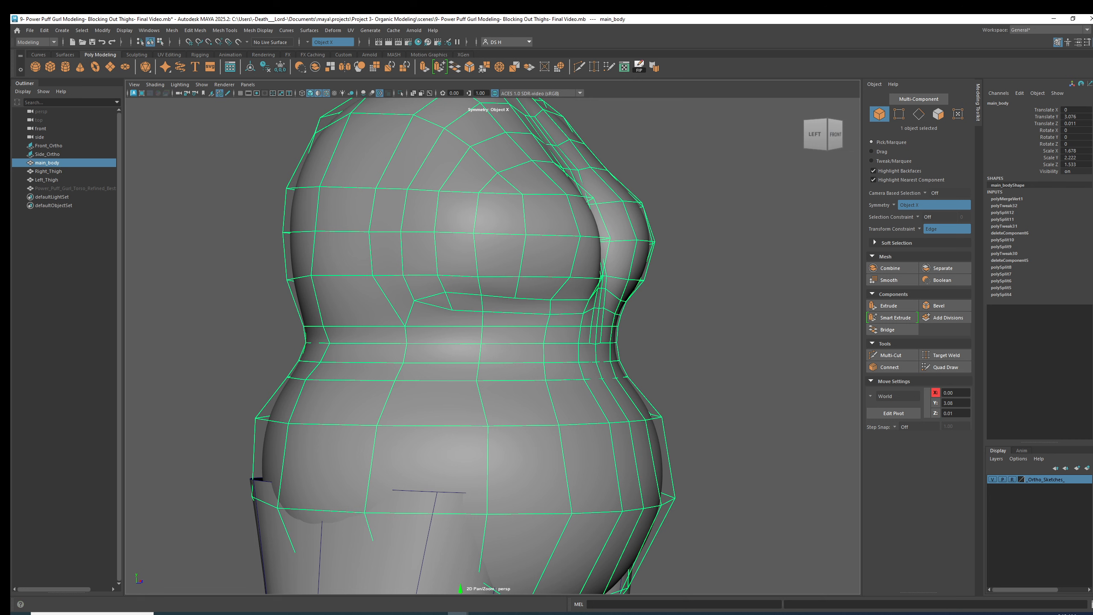
pyautogui.hotkey('ctrl', 'a')
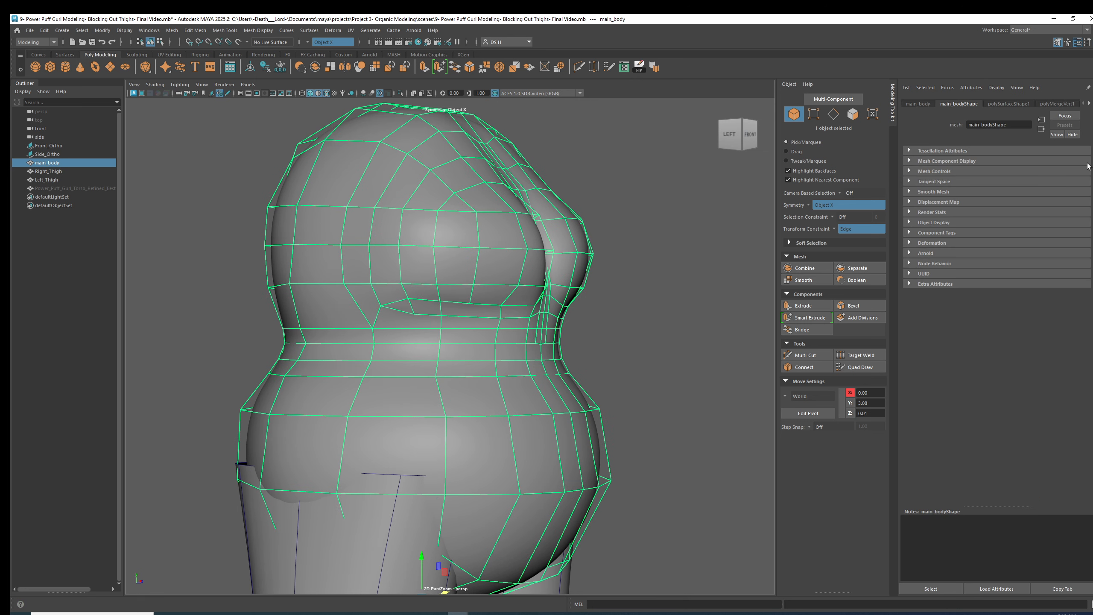
pyautogui.click(939, 191)
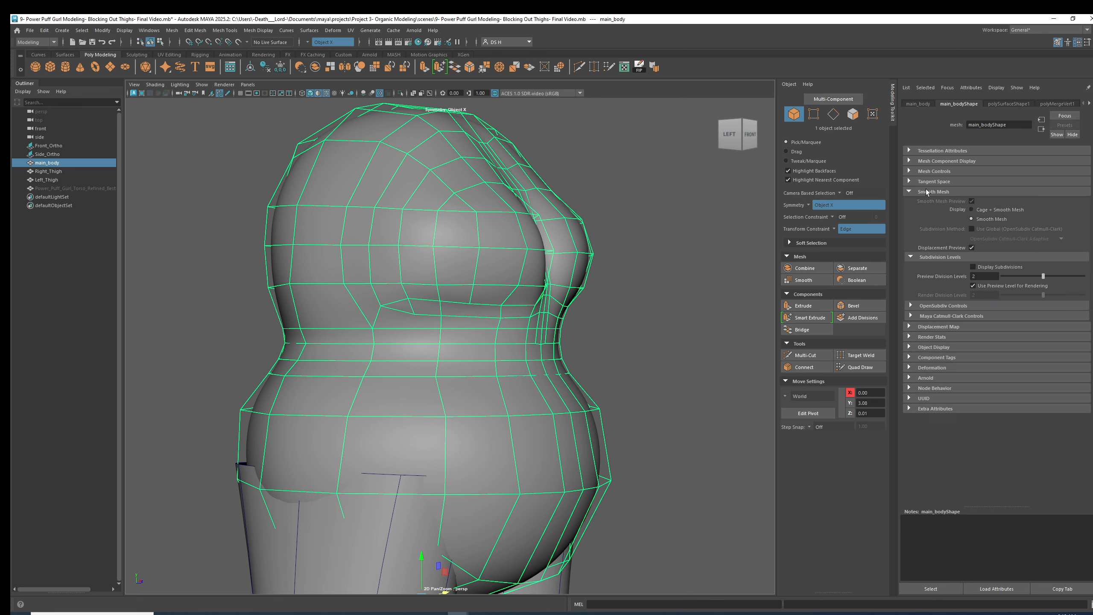
pyautogui.click(932, 257)
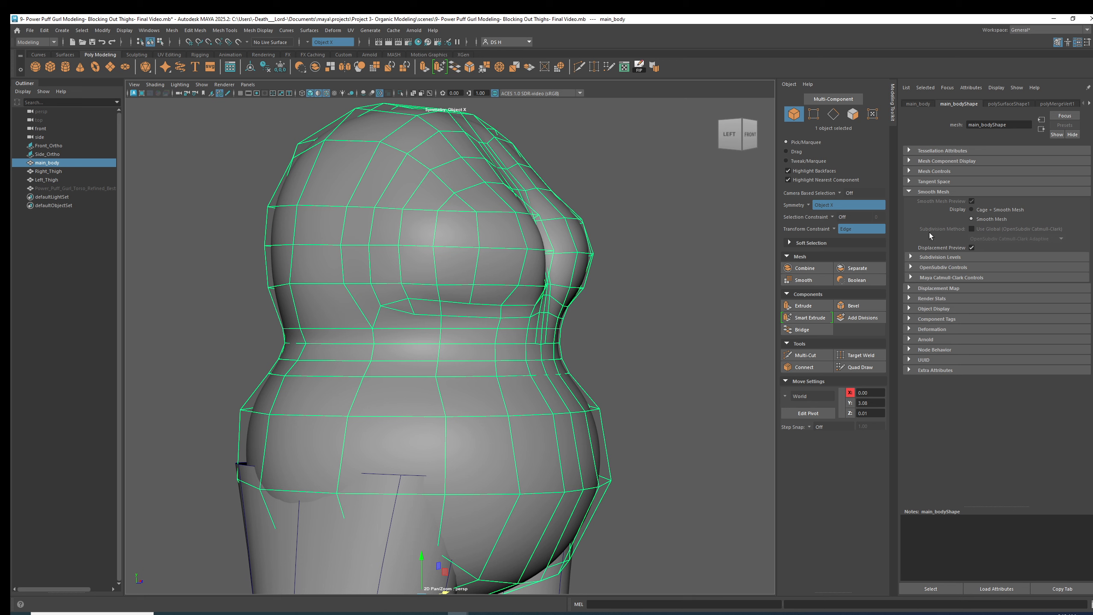
pyautogui.click(934, 268)
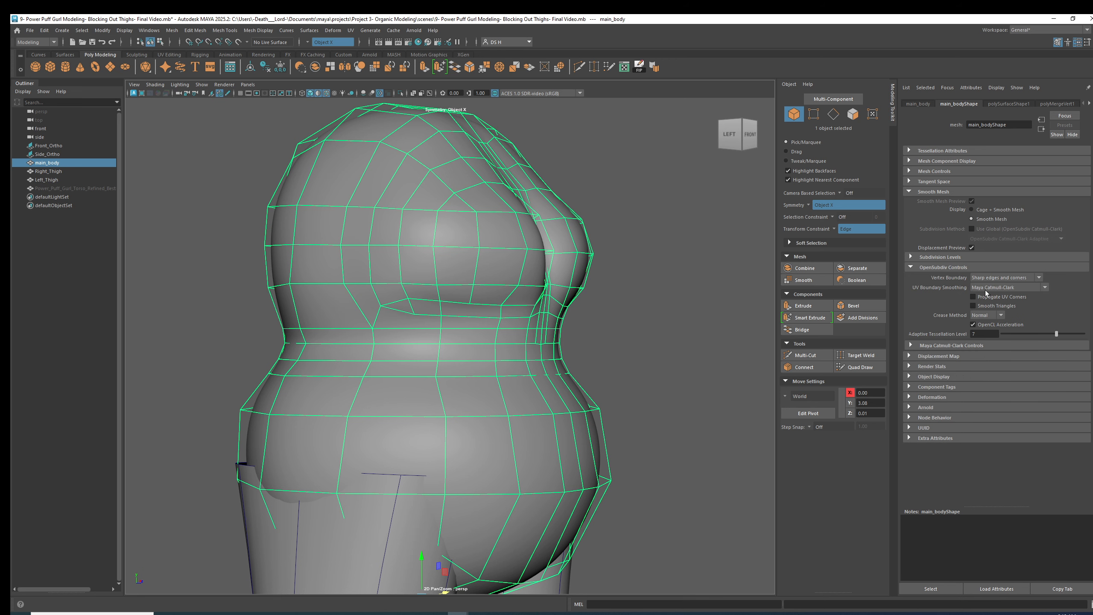
pyautogui.click(955, 268)
pyautogui.click(956, 268)
pyautogui.click(954, 267)
pyautogui.click(955, 258)
pyautogui.click(957, 258)
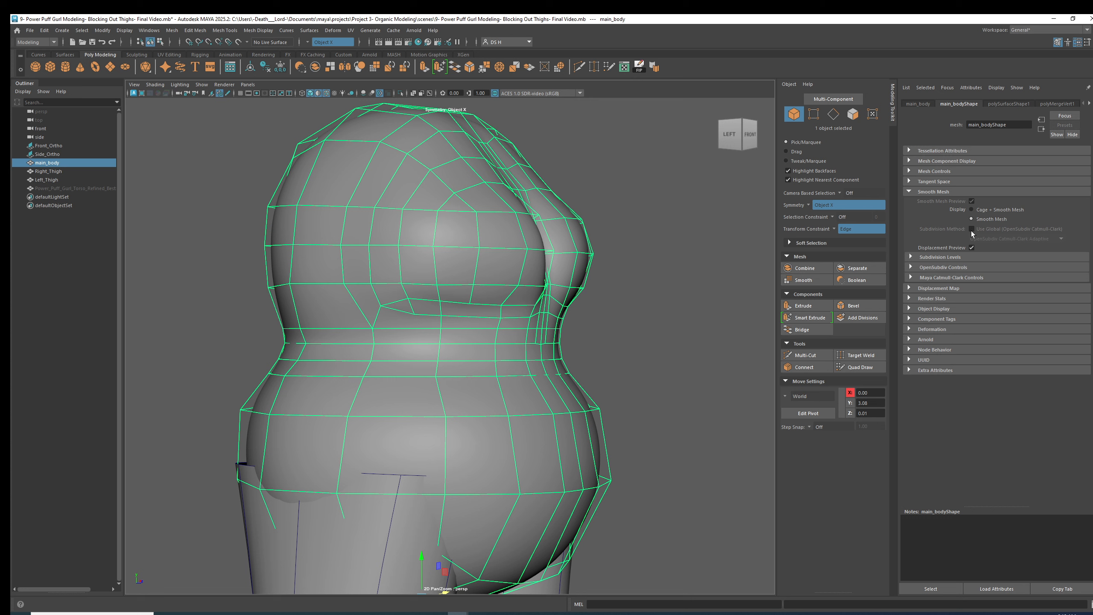
# Step: Turn off Displacement Preview for main_bodyShape and set its subdivision method to Maya Catmull-Clark
pyautogui.click(972, 248)
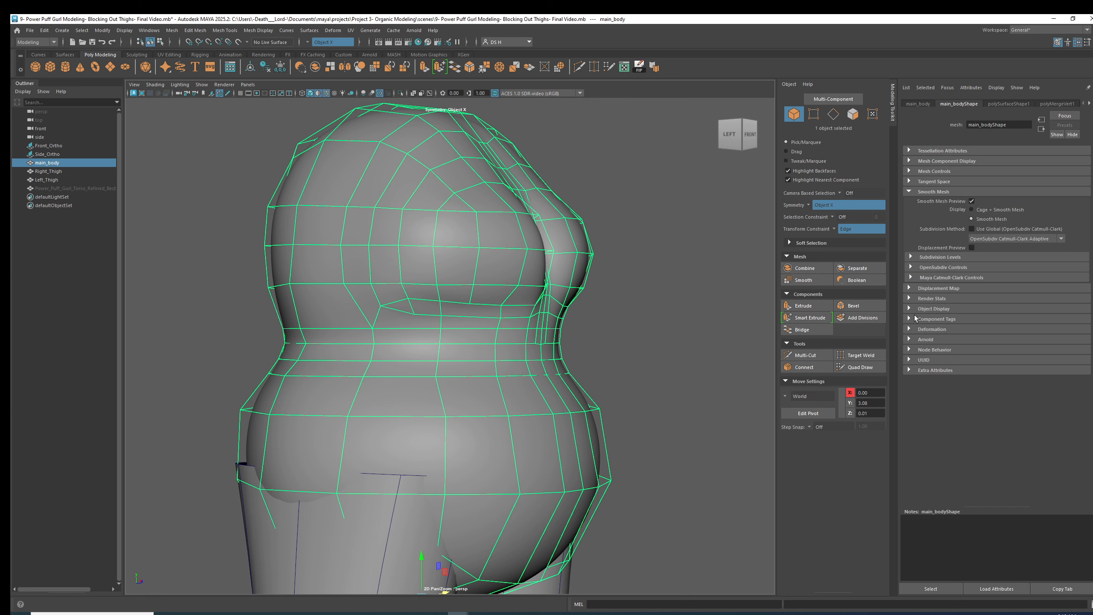
pyautogui.click(986, 239)
pyautogui.click(992, 249)
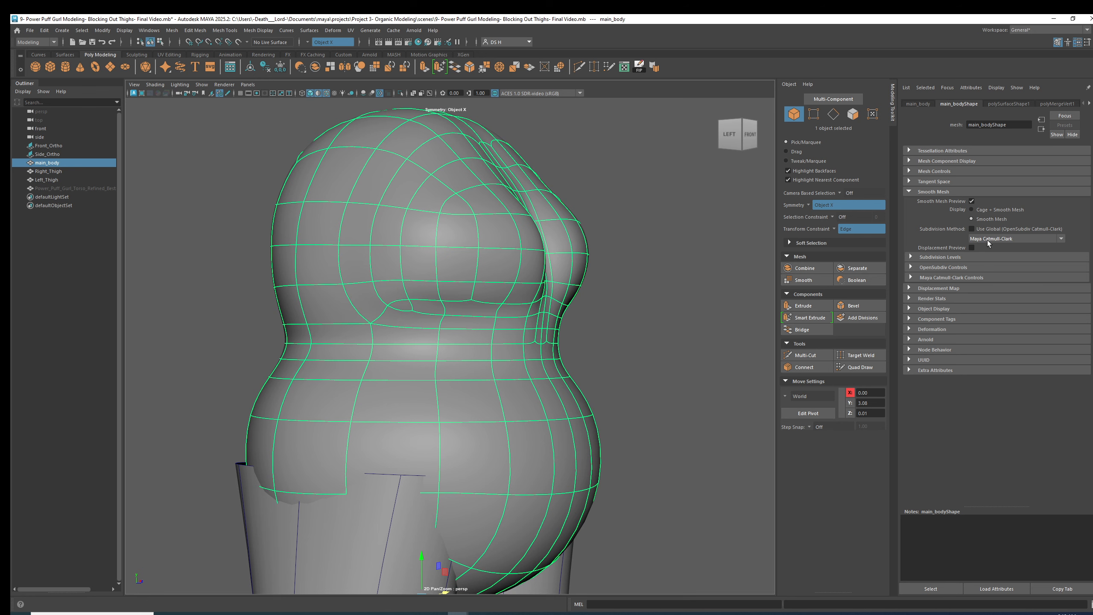
pyautogui.press('3')
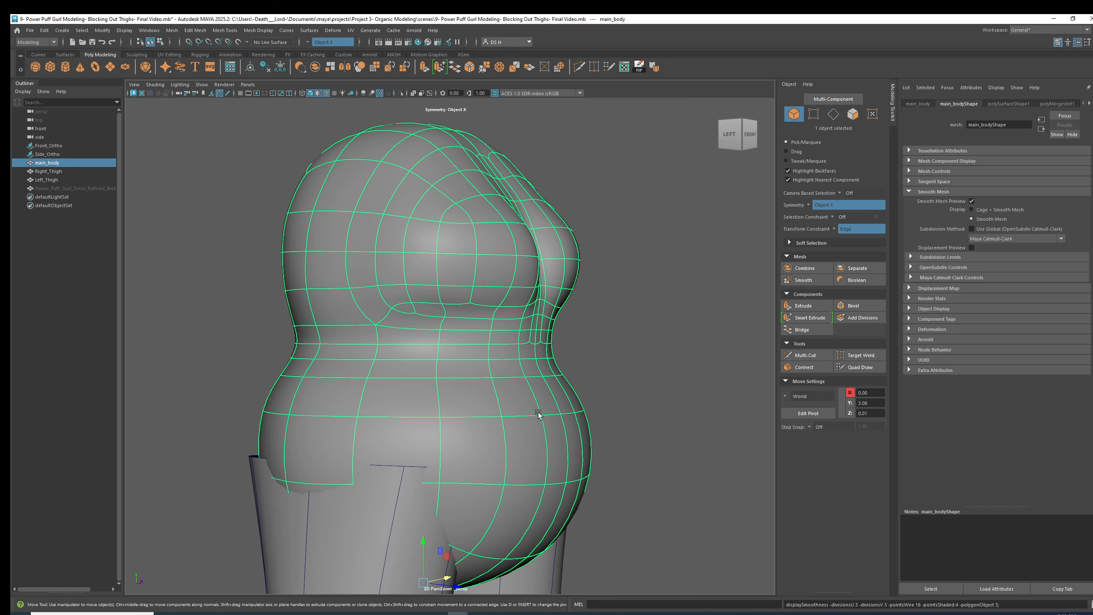
pyautogui.scroll(3, 503, 360)
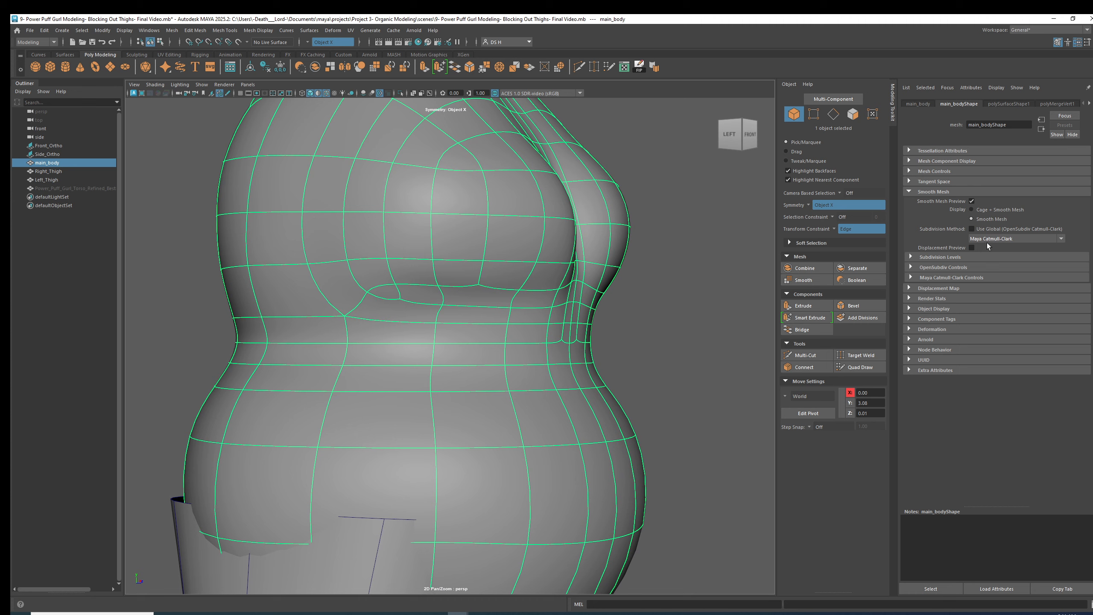
pyautogui.scroll(-5, 573, 305)
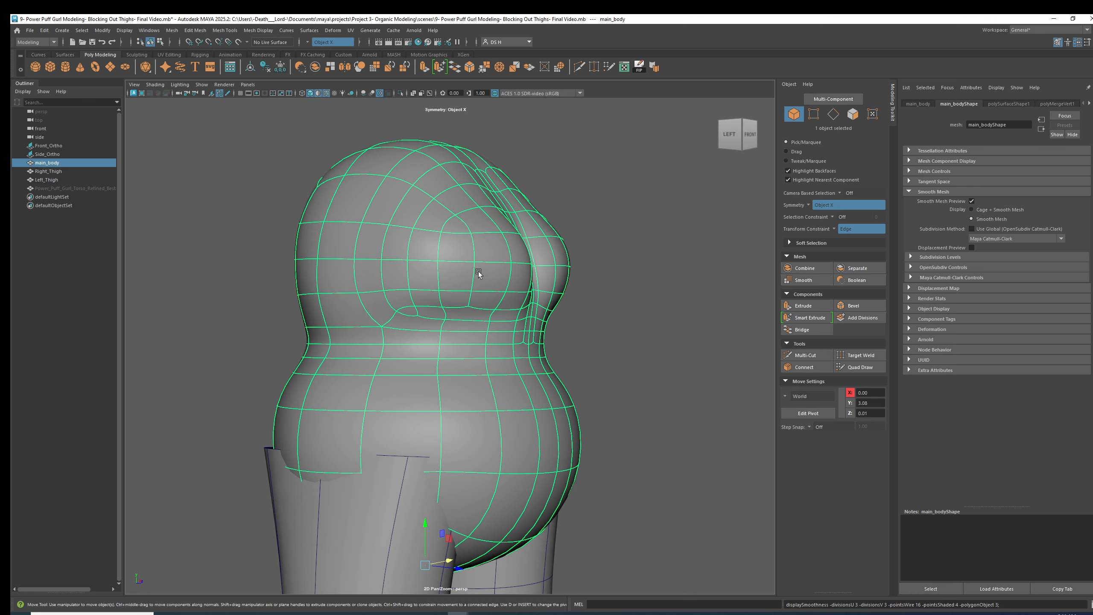
# Step: Select main_body, hide its attribute display, and inspect the smoothed under-chest edge flow from the left side
pyautogui.click(637, 315)
pyautogui.keyDown('alt'); pyautogui.moveTo(681, 248); pyautogui.dragTo(529, 299); pyautogui.keyUp('alt')
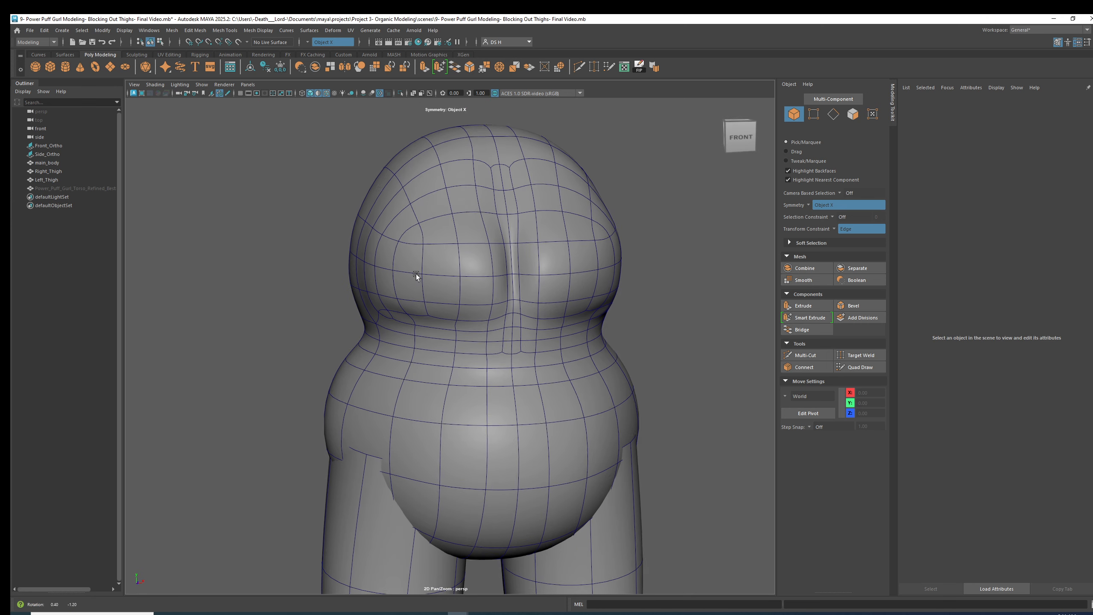
pyautogui.click(416, 272)
pyautogui.click(1092, 107)
pyautogui.click(1091, 107)
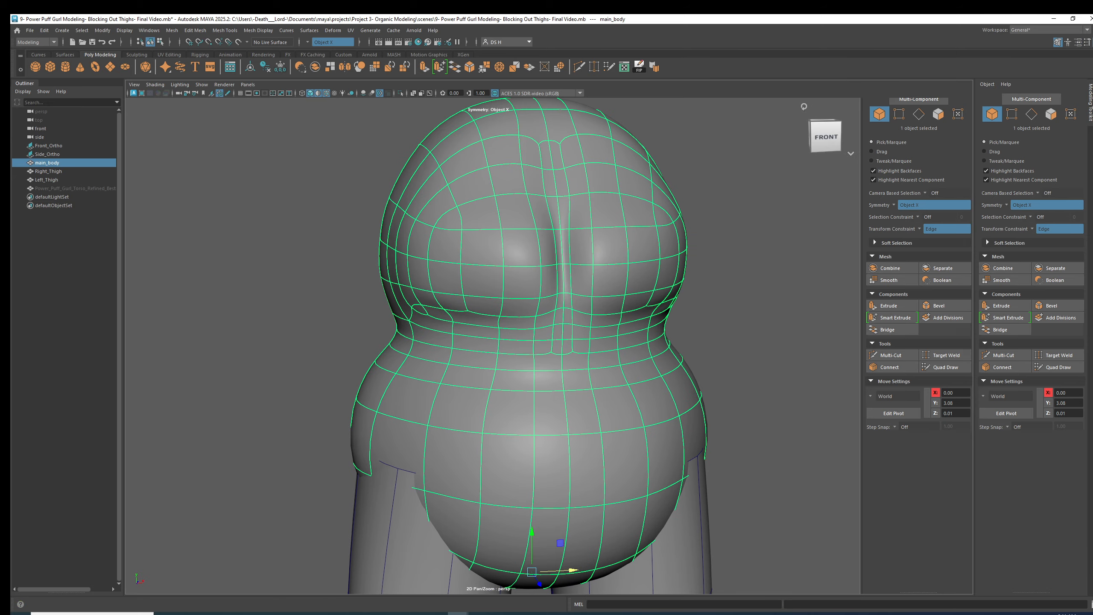
pyautogui.press('1')
pyautogui.press('3')
pyautogui.keyDown('alt'); pyautogui.moveTo(422, 278); pyautogui.dragTo(568, 273); pyautogui.keyUp('alt')
pyautogui.scroll(2, 602, 289)
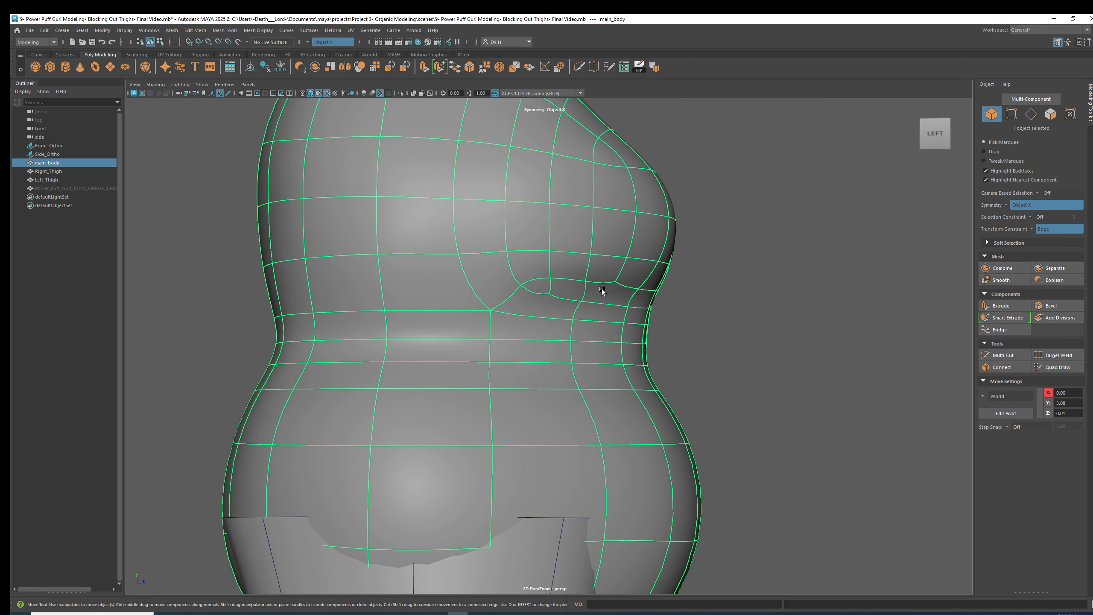
# Step: In vertex mode on the unsmoothed cage, slide the front column vertices between the under-chest and waist slightly toward the centre on both sides
pyautogui.press('1')
pyautogui.keyDown('alt'); pyautogui.moveTo(567, 278); pyautogui.dragTo(494, 345, button='middle'); pyautogui.keyUp('alt')
pyautogui.moveTo(494, 345)
pyautogui.keyDown('alt'); pyautogui.mouseDown()
pyautogui.moveTo(442, 365)
pyautogui.moveTo(419, 325)
pyautogui.moveTo(446, 373)
pyautogui.moveTo(445, 317)
pyautogui.moveTo(515, 342)
pyautogui.moveTo(491, 338)
pyautogui.mouseUp(); pyautogui.keyUp('alt')
pyautogui.scroll(-2, 443, 366)
pyautogui.press('F9')
pyautogui.click(551, 322)
pyautogui.keyDown('alt'); pyautogui.moveTo(611, 329); pyautogui.dragTo(573, 331); pyautogui.keyUp('alt')
pyautogui.keyDown('alt'); pyautogui.moveTo(575, 330); pyautogui.dragTo(658, 326, button='right'); pyautogui.keyUp('alt')
pyautogui.moveTo(583, 317); pyautogui.dragTo(589, 396)
pyautogui.click(549, 341)
pyautogui.click(545, 365)
pyautogui.click(543, 396)
pyautogui.click(537, 432)
pyautogui.moveTo(569, 433); pyautogui.dragTo(579, 432)
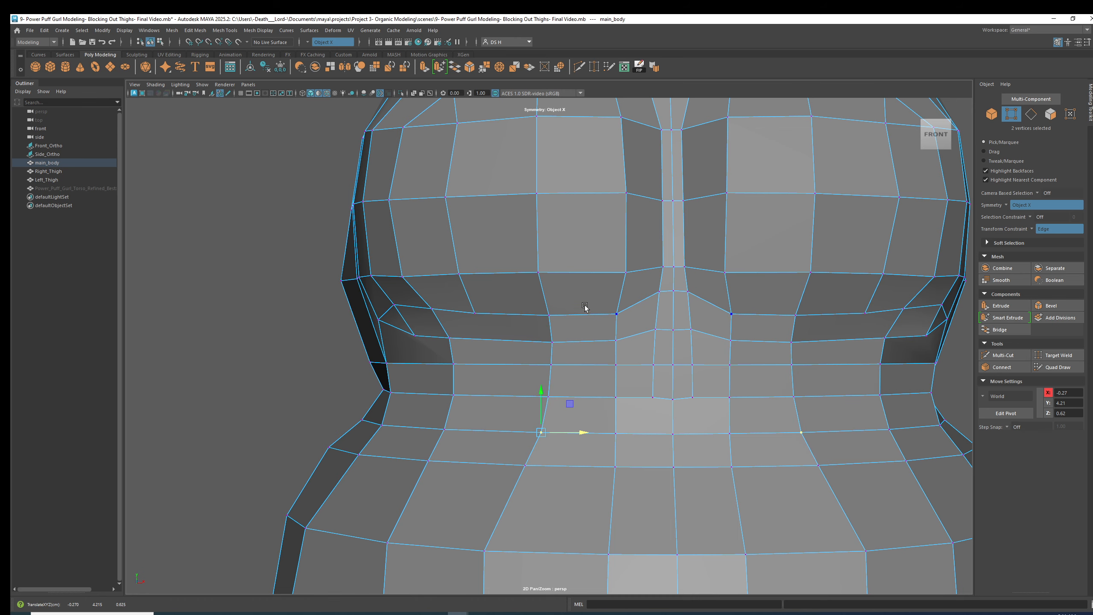
# Step: Check the smoothed under-chest and waist from below, then slide an upper-belly column vertex toward the centre symmetrically on the cage
pyautogui.scroll(-4, 584, 307)
pyautogui.keyDown('alt'); pyautogui.moveTo(584, 307); pyautogui.dragTo(602, 360); pyautogui.keyUp('alt')
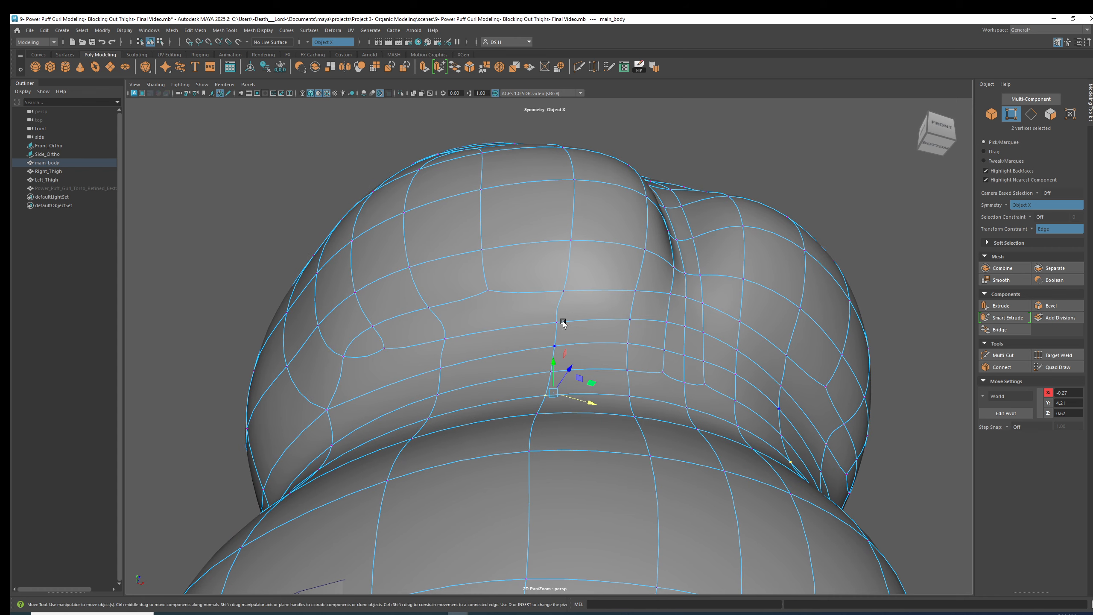
pyautogui.press('1')
pyautogui.press('3')
pyautogui.keyDown('alt'); pyautogui.moveTo(551, 327); pyautogui.dragTo(556, 425); pyautogui.keyUp('alt')
pyautogui.click(489, 400)
pyautogui.press('1')
pyautogui.keyDown('alt'); pyautogui.moveTo(555, 425); pyautogui.dragTo(535, 348, button='middle'); pyautogui.keyUp('alt')
pyautogui.click(435, 418)
pyautogui.moveTo(475, 419); pyautogui.dragTo(500, 419)
# Step: Slide the lower-belly column vertices between the thighs and the waist slightly toward the centre on both sides
pyautogui.keyDown('alt'); pyautogui.moveTo(628, 437); pyautogui.dragTo(486, 455, button='right'); pyautogui.keyUp('alt')
pyautogui.keyDown('alt'); pyautogui.moveTo(486, 455); pyautogui.dragTo(474, 383, button='middle'); pyautogui.keyUp('alt')
pyautogui.click(457, 432)
pyautogui.moveTo(497, 431); pyautogui.dragTo(476, 417)
pyautogui.click(440, 397)
pyautogui.keyDown('alt'); pyautogui.moveTo(451, 359); pyautogui.dragTo(497, 329); pyautogui.keyUp('alt')
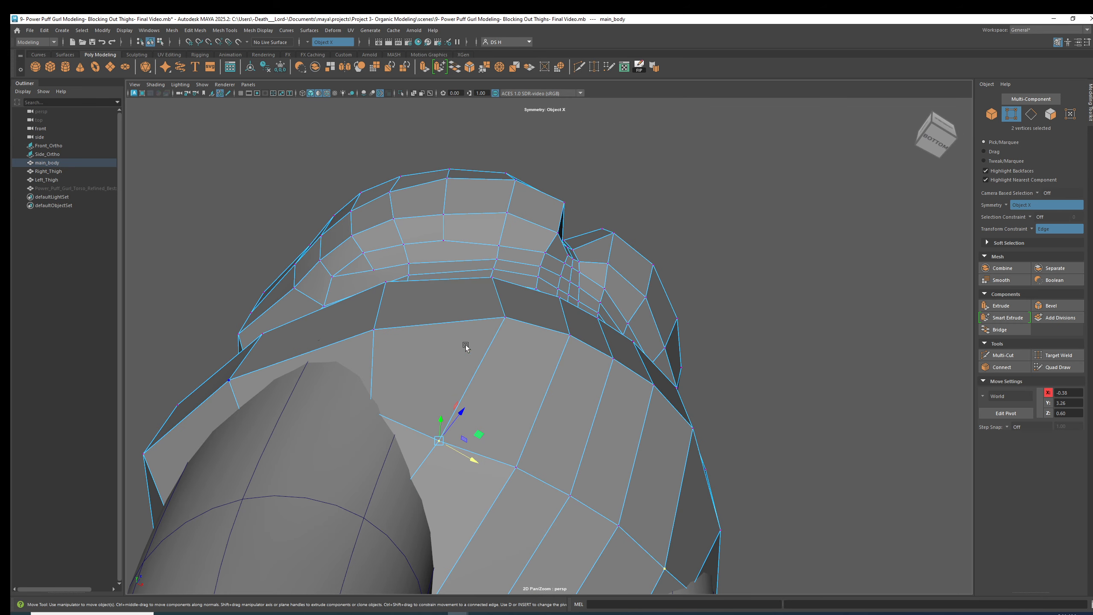
pyautogui.keyDown('alt'); pyautogui.moveTo(477, 352); pyautogui.dragTo(428, 326); pyautogui.keyUp('alt')
pyautogui.keyDown('alt'); pyautogui.moveTo(202, 471); pyautogui.dragTo(330, 339); pyautogui.keyUp('alt')
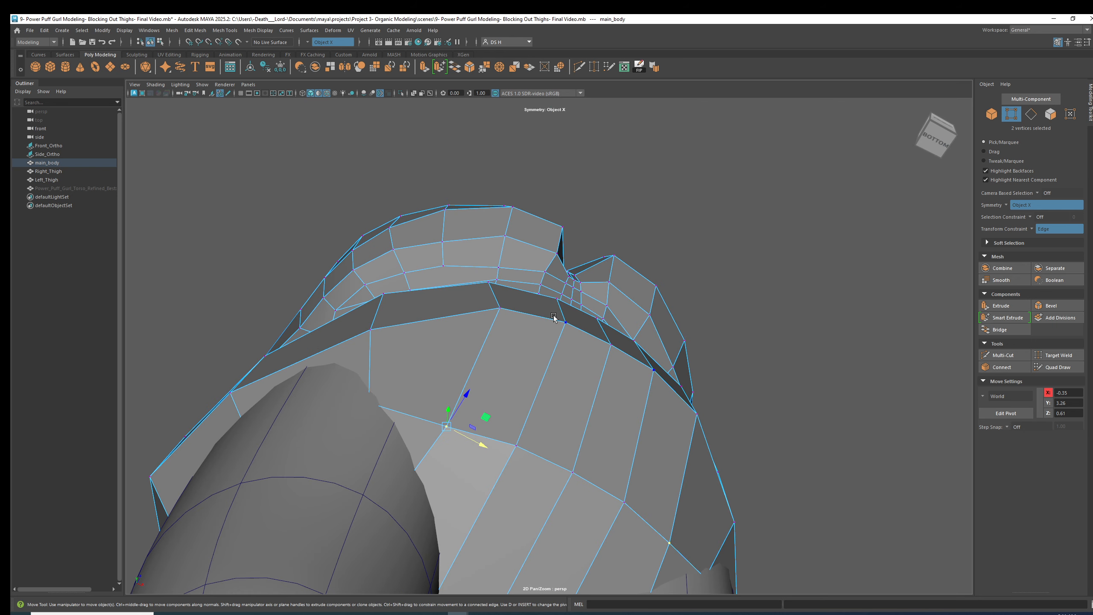
# Step: Check the smoothed belly, then slide the front column vertices on the lower and upper belly toward the centre symmetrically
pyautogui.press('3')
pyautogui.keyDown('alt'); pyautogui.moveTo(476, 309); pyautogui.dragTo(287, 357); pyautogui.keyUp('alt')
pyautogui.press('1')
pyautogui.keyDown('alt'); pyautogui.moveTo(467, 385); pyautogui.dragTo(495, 480); pyautogui.keyUp('alt')
pyautogui.keyDown('alt'); pyautogui.moveTo(499, 478); pyautogui.dragTo(503, 387, button='middle'); pyautogui.keyUp('alt')
pyautogui.keyDown('alt'); pyautogui.moveTo(502, 387); pyautogui.dragTo(539, 456, button='right'); pyautogui.keyUp('alt')
pyautogui.moveTo(495, 453); pyautogui.dragTo(508, 457)
pyautogui.click(457, 221)
pyautogui.moveTo(497, 218); pyautogui.dragTo(517, 222)
# Step: Slide the front column vertices from the upper belly through the waist to the under-chest toward the centre, evening the vertical edge flow
pyautogui.keyDown('alt'); pyautogui.moveTo(518, 192); pyautogui.dragTo(521, 302, button='middle'); pyautogui.keyUp('alt')
pyautogui.click(478, 270)
pyautogui.hotkey('ctrl', 'z')
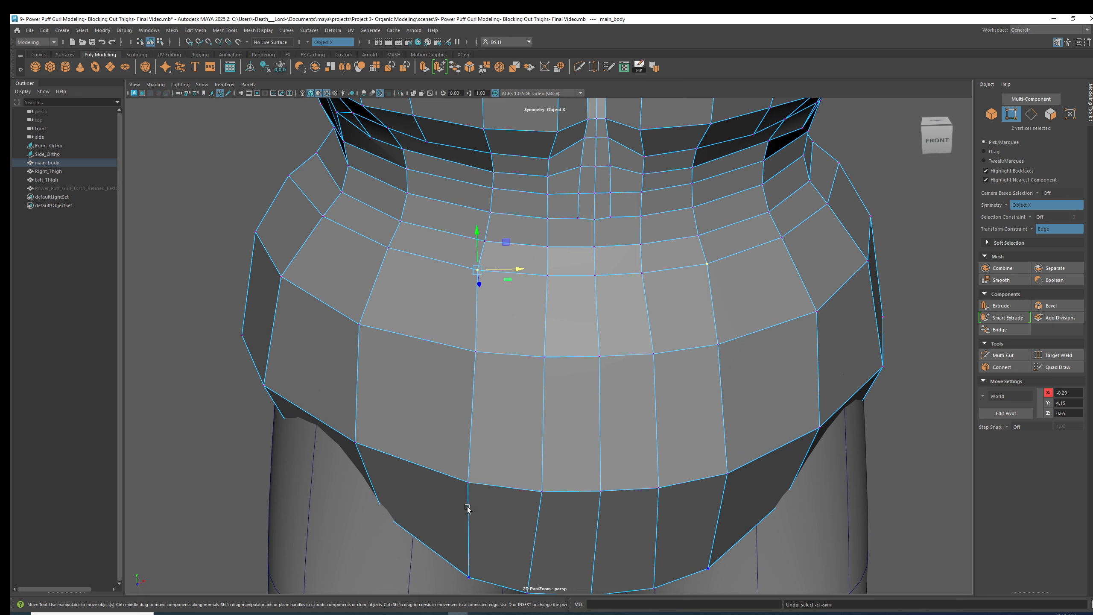
pyautogui.moveTo(519, 267); pyautogui.dragTo(529, 211)
pyautogui.click(483, 241)
pyautogui.click(490, 211)
pyautogui.click(495, 173)
pyautogui.moveTo(524, 171); pyautogui.dragTo(650, 217)
# Step: Return main_body to object mode and examine its smoothed, deselected surface from the front without the wireframe
pyautogui.press('3')
pyautogui.keyDown('alt'); pyautogui.moveTo(637, 217); pyautogui.dragTo(740, 167, button='right'); pyautogui.keyUp('alt')
pyautogui.press('1')
pyautogui.click(741, 168)
pyautogui.keyDown('alt'); pyautogui.moveTo(739, 255); pyautogui.dragTo(703, 264); pyautogui.keyUp('alt')
pyautogui.moveTo(644, 260); pyautogui.dragTo(814, 151, button='right')
pyautogui.click(825, 153)
pyautogui.click(654, 256)
pyautogui.press('3')
pyautogui.click(716, 256)
pyautogui.keyDown('alt'); pyautogui.moveTo(717, 257); pyautogui.dragTo(750, 255); pyautogui.keyUp('alt')
pyautogui.keyDown('alt'); pyautogui.moveTo(750, 255); pyautogui.dragTo(737, 300, button='right'); pyautogui.keyUp('alt')
pyautogui.hotkey('alt', '5')
pyautogui.keyDown('alt'); pyautogui.moveTo(737, 300); pyautogui.dragTo(726, 324, button='middle'); pyautogui.keyUp('alt')
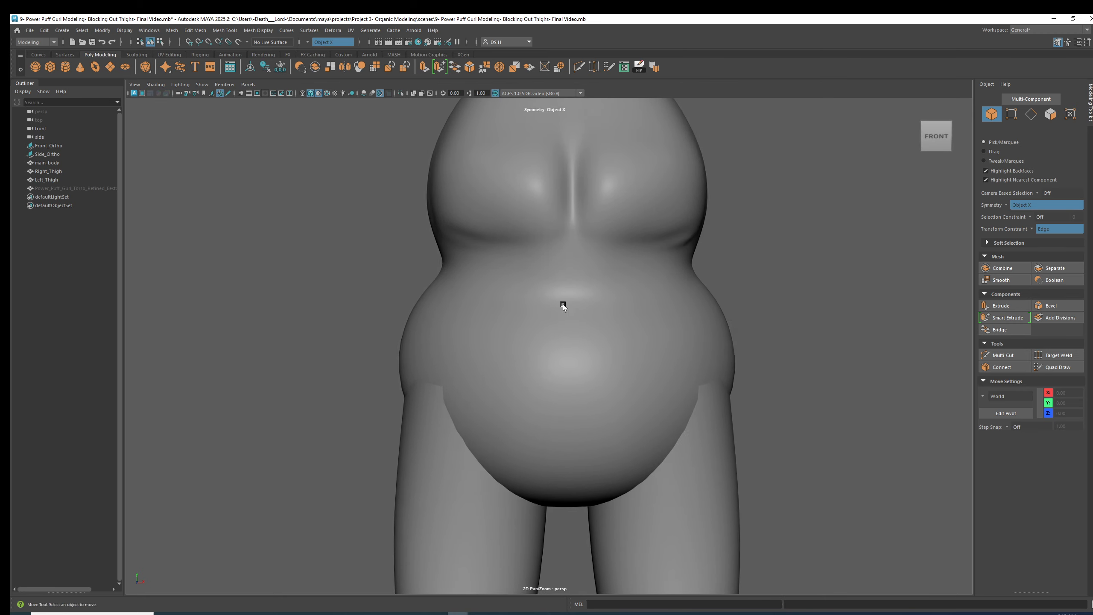
# Step: Compare the smoothed torso with its unsmoothed cage from the left and three-quarter views, checking the waist and under-chest
pyautogui.keyDown('alt'); pyautogui.moveTo(684, 319); pyautogui.dragTo(525, 277); pyautogui.keyUp('alt')
pyautogui.keyDown('alt'); pyautogui.moveTo(604, 258); pyautogui.dragTo(622, 295); pyautogui.keyUp('alt')
pyautogui.click(518, 279)
pyautogui.press('1')
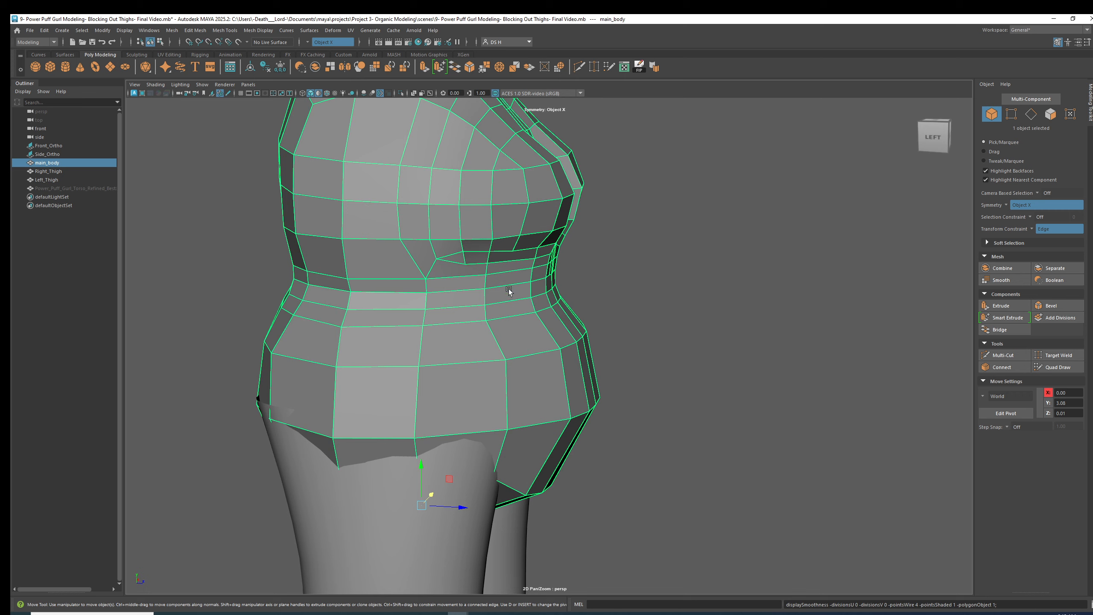
pyautogui.press('3')
pyautogui.click(562, 261)
pyautogui.keyDown('alt'); pyautogui.moveTo(559, 261); pyautogui.dragTo(504, 261); pyautogui.keyUp('alt')
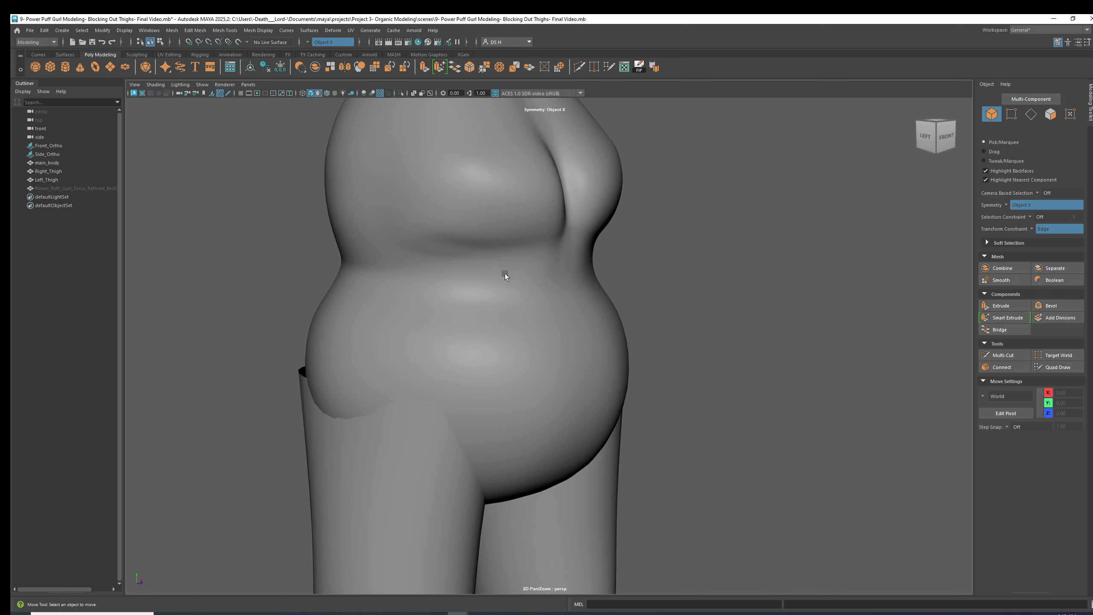
pyautogui.click(458, 245)
pyautogui.press('1')
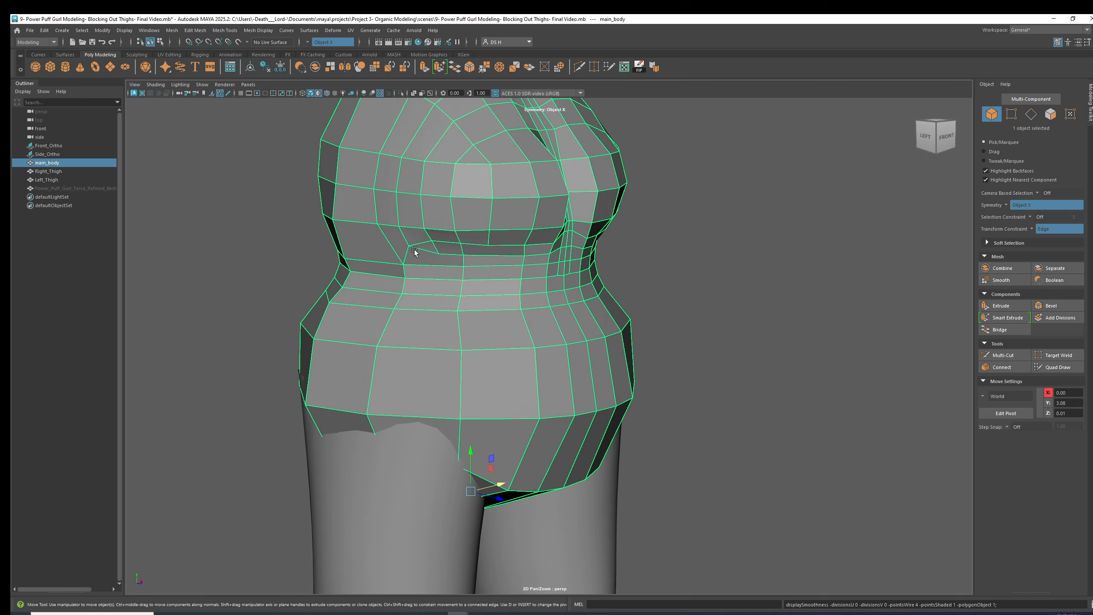
# Step: In vertex mode, slide the vertex pair at the front upper part of the chest slightly toward the centre
pyautogui.scroll(5, 627, 327)
pyautogui.scroll(1, 627, 326)
pyautogui.press('F9')
pyautogui.keyDown('alt'); pyautogui.moveTo(318, 261); pyautogui.dragTo(463, 263); pyautogui.keyUp('alt')
pyautogui.keyDown('alt'); pyautogui.moveTo(546, 203); pyautogui.dragTo(528, 304, button='middle'); pyautogui.keyUp('alt')
pyautogui.keyDown('alt'); pyautogui.moveTo(529, 293); pyautogui.dragTo(541, 353); pyautogui.keyUp('alt')
pyautogui.click(526, 373)
pyautogui.click(503, 307)
pyautogui.moveTo(528, 304); pyautogui.dragTo(538, 300)
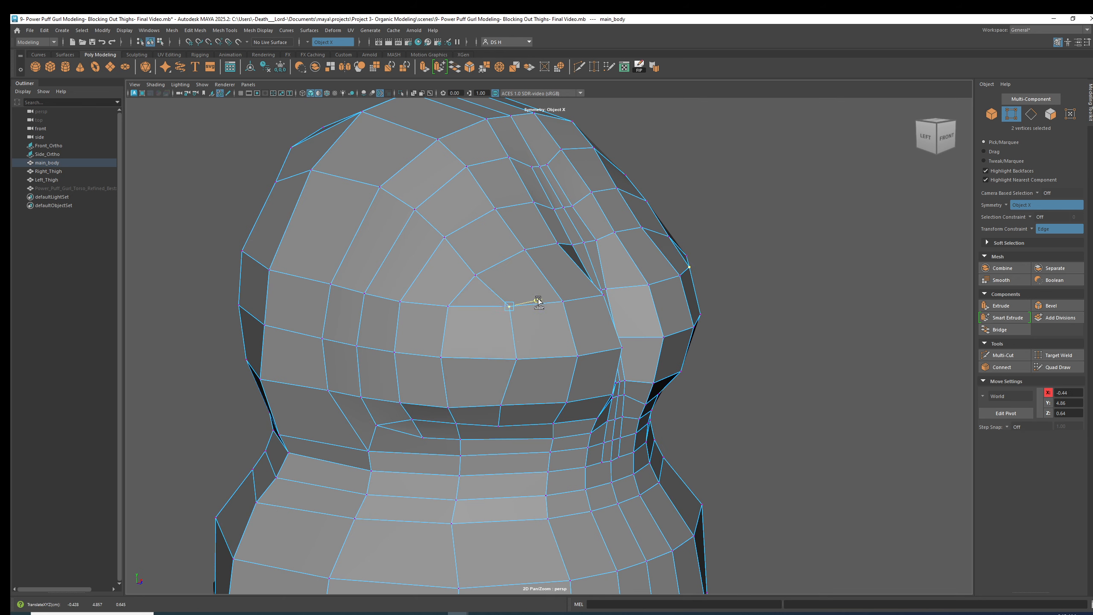
# Step: Slide the outer vertices on the middle and upper rows of the chest along their edges, evening the spacing on both sides
pyautogui.click(494, 394)
pyautogui.keyDown('alt'); pyautogui.moveTo(518, 366); pyautogui.dragTo(498, 392); pyautogui.keyUp('alt')
pyautogui.click(455, 399)
pyautogui.click(408, 345)
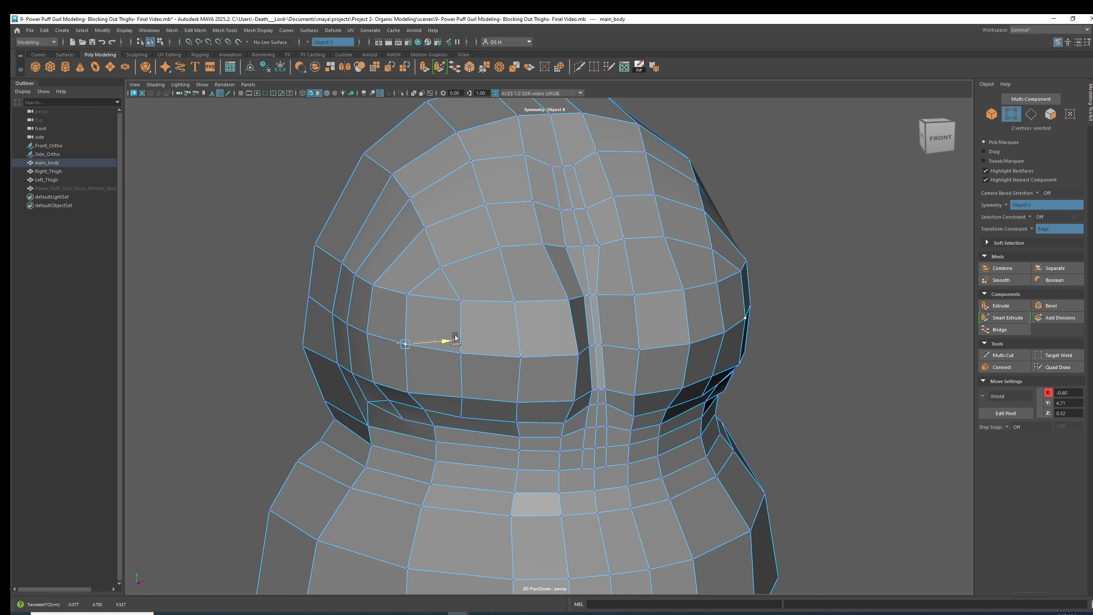
pyautogui.click(406, 294)
pyautogui.moveTo(446, 293); pyautogui.dragTo(422, 314)
pyautogui.click(440, 283)
pyautogui.moveTo(473, 277); pyautogui.dragTo(544, 257)
# Step: Slide the upper-chest vertices between the chest mounds and the collar toward the centre symmetrically
pyautogui.click(500, 261)
pyautogui.click(485, 214)
pyautogui.moveTo(529, 209); pyautogui.dragTo(535, 205)
pyautogui.click(471, 165)
pyautogui.moveTo(508, 161); pyautogui.dragTo(513, 161)
pyautogui.click(423, 238)
pyautogui.moveTo(457, 232); pyautogui.dragTo(467, 229)
pyautogui.click(447, 280)
pyautogui.moveTo(470, 277); pyautogui.dragTo(488, 273)
# Step: Slide the outer upper-chest and shoulder vertices inward along their edges on both sides
pyautogui.click(409, 201)
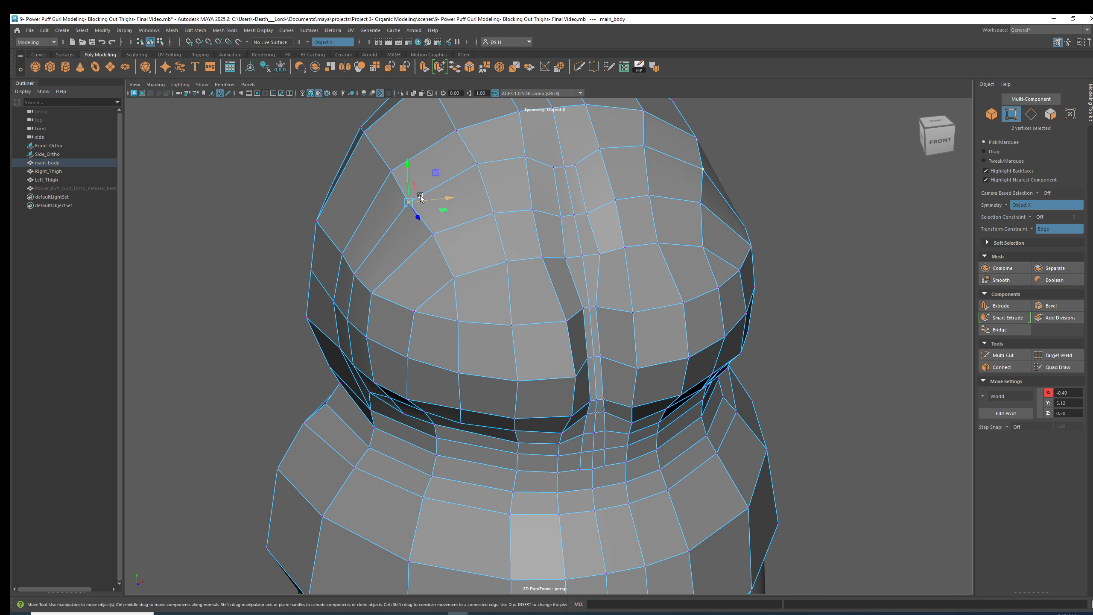
pyautogui.moveTo(452, 198); pyautogui.dragTo(437, 253)
pyautogui.keyDown('alt'); pyautogui.moveTo(436, 253); pyautogui.dragTo(443, 264, button='middle'); pyautogui.keyUp('alt')
pyautogui.click(367, 241)
pyautogui.click(374, 242)
pyautogui.moveTo(389, 243); pyautogui.dragTo(408, 236)
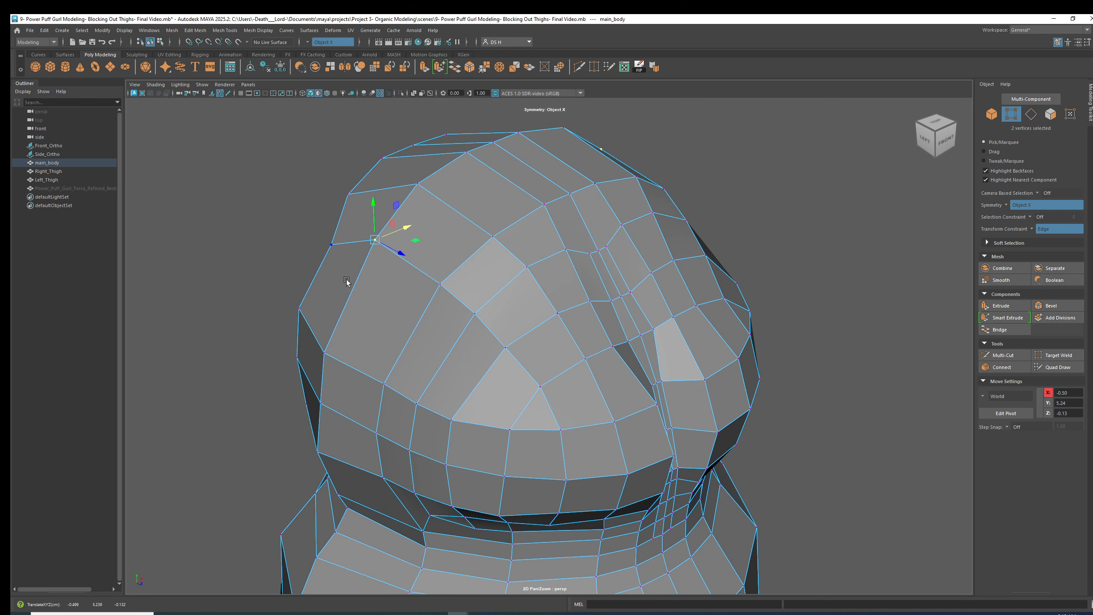
# Step: Slide the vertices along the top of the shoulders toward the neck on both sides
pyautogui.keyDown('alt'); pyautogui.moveTo(539, 301); pyautogui.dragTo(483, 276); pyautogui.keyUp('alt')
pyautogui.click(491, 212)
pyautogui.moveTo(526, 210); pyautogui.dragTo(542, 209)
pyautogui.keyDown('alt'); pyautogui.moveTo(439, 147); pyautogui.dragTo(458, 189); pyautogui.keyUp('alt')
pyautogui.click(455, 159)
pyautogui.moveTo(495, 153); pyautogui.dragTo(504, 152)
pyautogui.keyDown('alt'); pyautogui.moveTo(566, 285); pyautogui.dragTo(571, 261); pyautogui.keyUp('alt')
pyautogui.keyDown('alt'); pyautogui.moveTo(571, 261); pyautogui.dragTo(520, 303, button='right'); pyautogui.keyUp('alt')
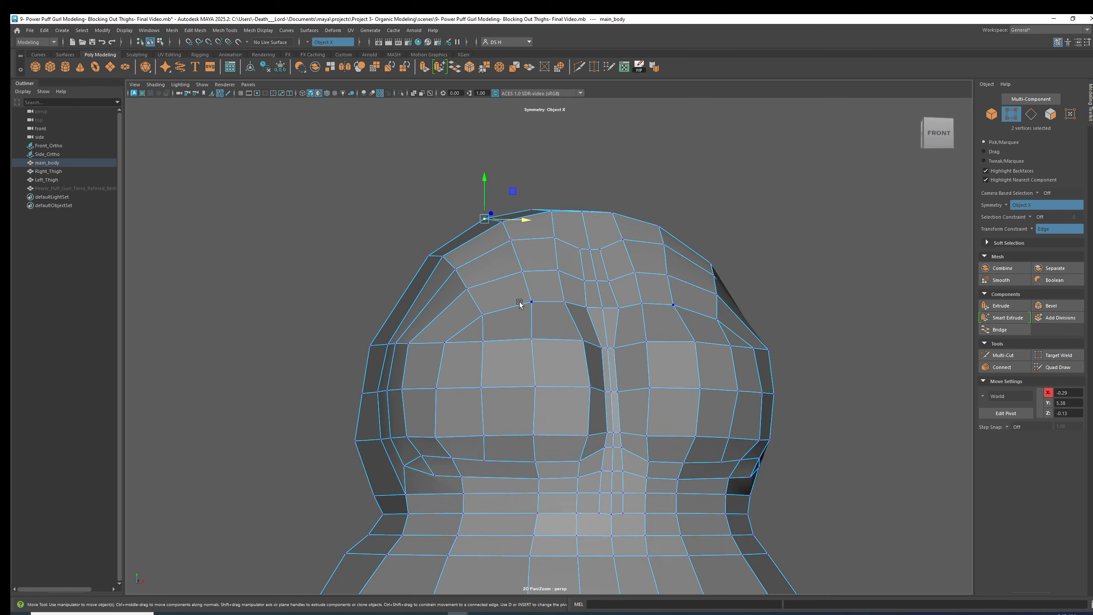
# Step: Check the smoothed chest, then slide the vertices of a side-chest column slightly forward from the left side view
pyautogui.press('3')
pyautogui.keyDown('alt'); pyautogui.moveTo(521, 318); pyautogui.dragTo(526, 259, button='middle'); pyautogui.keyUp('alt')
pyautogui.press('1')
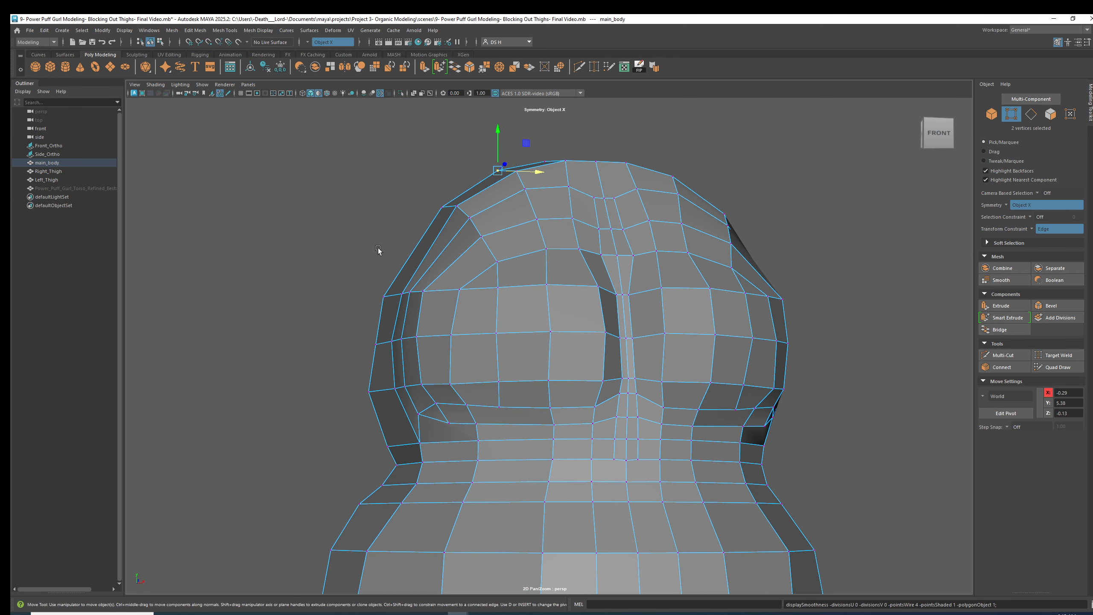
pyautogui.keyDown('alt'); pyautogui.moveTo(378, 249); pyautogui.dragTo(521, 291); pyautogui.keyUp('alt')
pyautogui.keyDown('alt'); pyautogui.moveTo(369, 242); pyautogui.dragTo(579, 335); pyautogui.keyUp('alt')
pyautogui.click(603, 378)
pyautogui.moveTo(649, 379); pyautogui.dragTo(657, 379)
pyautogui.keyDown('alt'); pyautogui.moveTo(597, 390); pyautogui.dragTo(598, 422); pyautogui.keyUp('alt')
pyautogui.keyDown('alt'); pyautogui.moveTo(598, 422); pyautogui.dragTo(570, 379, button='middle'); pyautogui.keyUp('alt')
pyautogui.scroll(1, 577, 366)
pyautogui.click(576, 290)
pyautogui.moveTo(608, 289); pyautogui.dragTo(614, 288)
pyautogui.click(574, 235)
pyautogui.moveTo(608, 234); pyautogui.dragTo(613, 233)
# Step: Slide the lower side-chest vertices above the under-chest fold forward to even out the columns
pyautogui.click(578, 176)
pyautogui.keyDown('alt'); pyautogui.moveTo(579, 181); pyautogui.dragTo(554, 245); pyautogui.keyUp('alt')
pyautogui.keyDown('alt'); pyautogui.moveTo(559, 296); pyautogui.dragTo(594, 238); pyautogui.keyUp('alt')
pyautogui.click(533, 380)
pyautogui.moveTo(571, 379); pyautogui.dragTo(584, 379)
pyautogui.moveTo(544, 337); pyautogui.dragTo(575, 344)
pyautogui.click(548, 344)
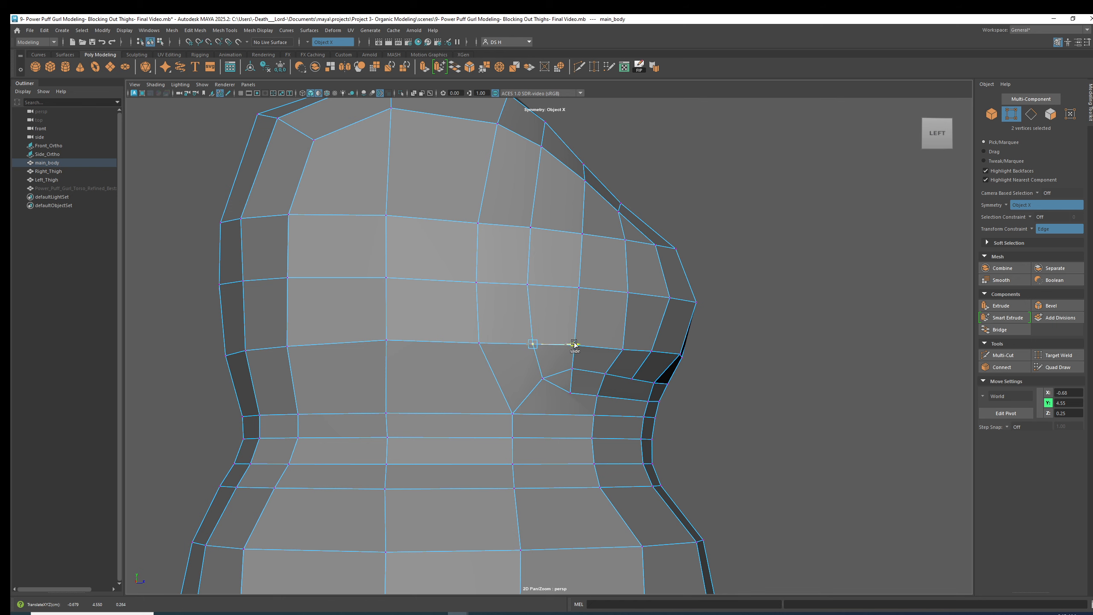
# Step: From the left side, slide the vertices on the upper front row of the chest along their edges on both sides
pyautogui.keyDown('alt'); pyautogui.moveTo(657, 251); pyautogui.dragTo(656, 257); pyautogui.keyUp('alt')
pyautogui.click(651, 357)
pyautogui.keyDown('alt'); pyautogui.moveTo(690, 363); pyautogui.dragTo(571, 314); pyautogui.keyUp('alt')
pyautogui.click(479, 257)
pyautogui.moveTo(517, 255); pyautogui.dragTo(650, 245)
pyautogui.click(614, 247)
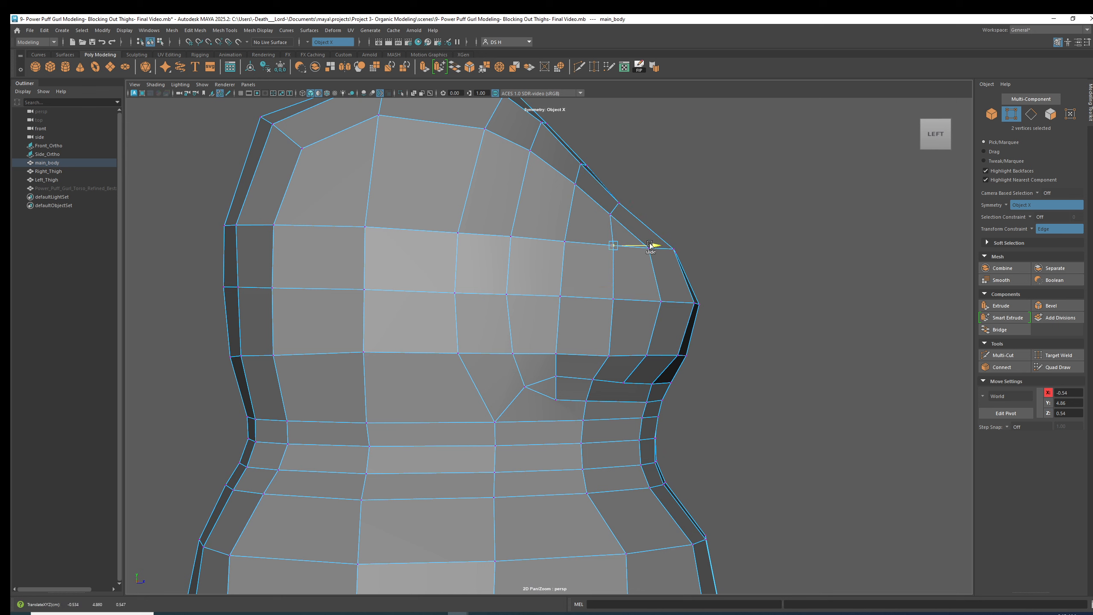
# Step: Slide the under-chest fold vertices and the front side-chest column vertices forward to straighten their vertical edges
pyautogui.click(610, 356)
pyautogui.click(566, 376)
pyautogui.moveTo(596, 376); pyautogui.dragTo(602, 376)
pyautogui.click(543, 354)
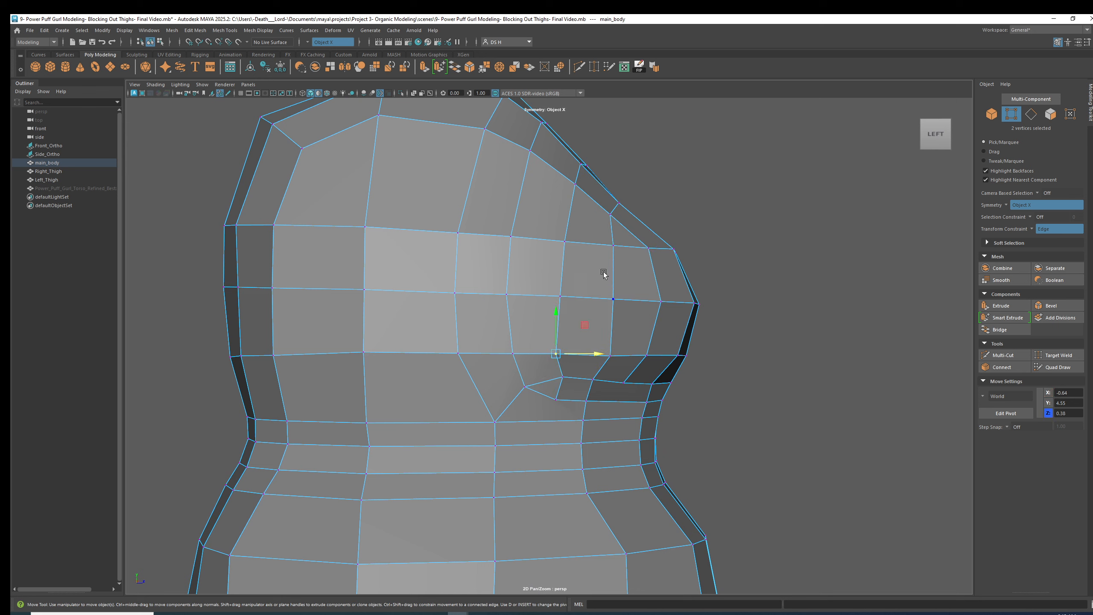
pyautogui.moveTo(598, 354); pyautogui.dragTo(603, 354)
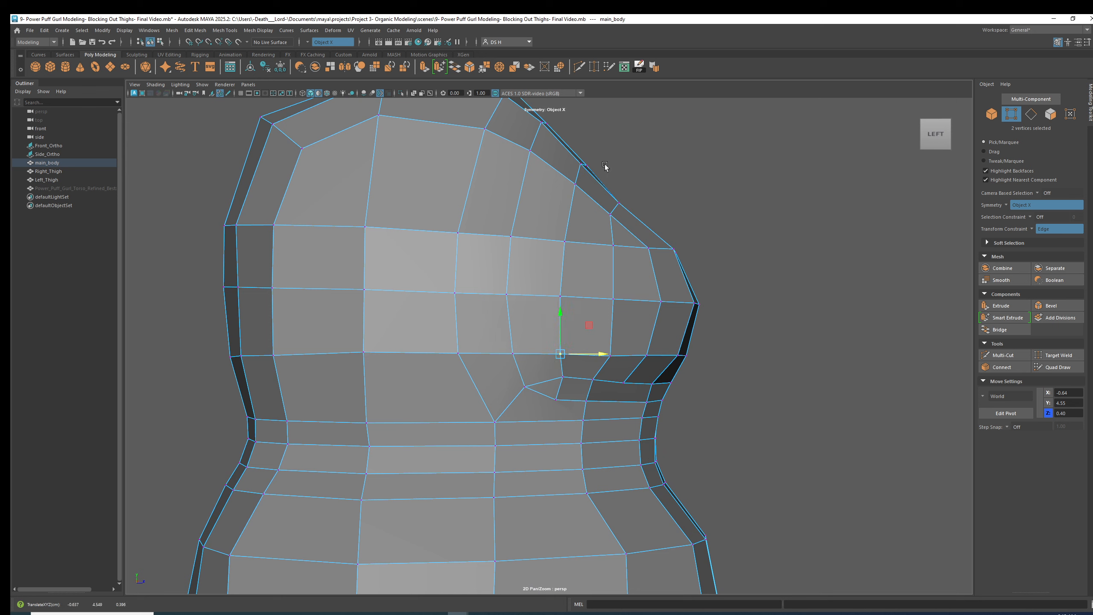
pyautogui.click(610, 215)
pyautogui.click(612, 299)
# Step: Preview the smoothed chest in object mode and inspect it from the side and front
pyautogui.press('3')
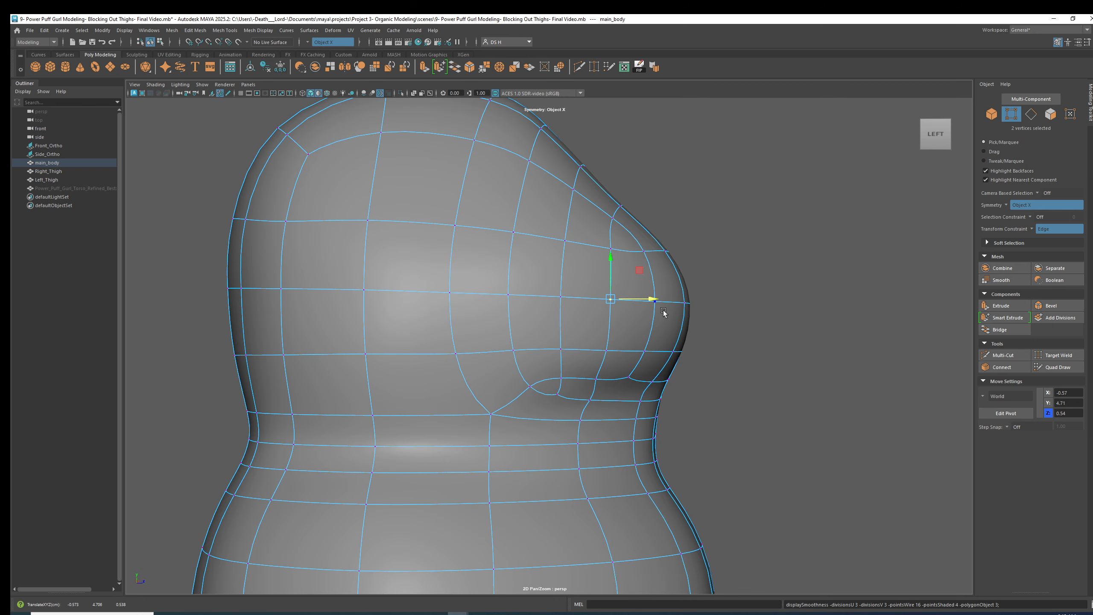
pyautogui.moveTo(620, 322); pyautogui.dragTo(689, 275, button='right')
pyautogui.click(770, 239)
pyautogui.keyDown('alt'); pyautogui.moveTo(857, 311); pyautogui.dragTo(707, 306); pyautogui.keyUp('alt')
pyautogui.click(580, 343)
# Step: In edge mode on the unsmoothed cage, slide the vertical edges of the cleavage strip closer to the centreline symmetrically
pyautogui.press('1')
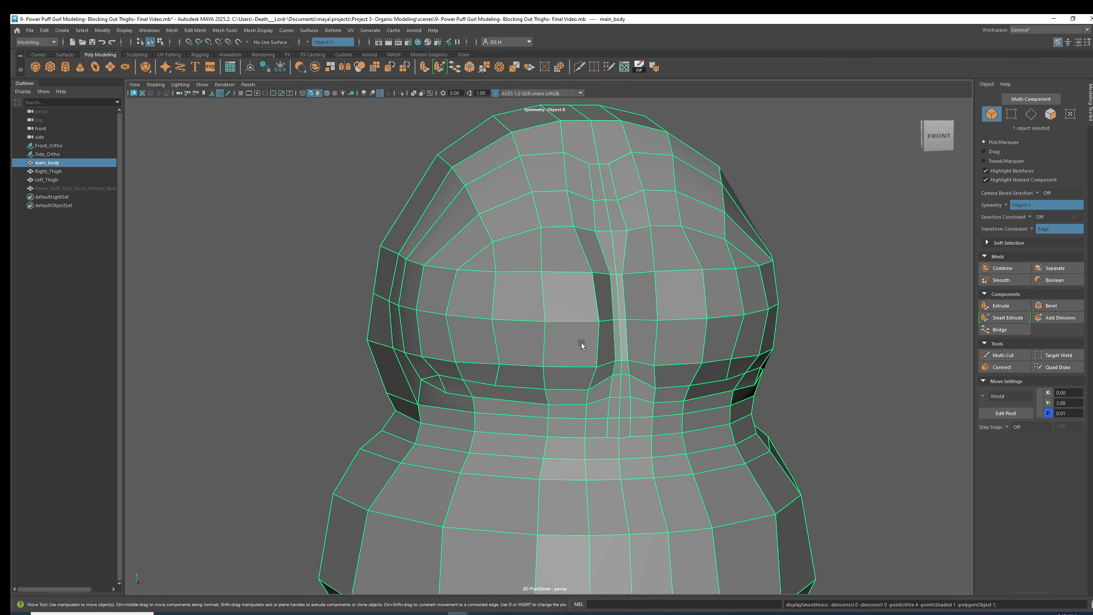
pyautogui.keyDown('alt'); pyautogui.moveTo(564, 347); pyautogui.dragTo(577, 335); pyautogui.keyUp('alt')
pyautogui.keyDown('alt'); pyautogui.moveTo(577, 334); pyautogui.dragTo(635, 347, button='right'); pyautogui.keyUp('alt')
pyautogui.moveTo(608, 311); pyautogui.dragTo(602, 287, button='right')
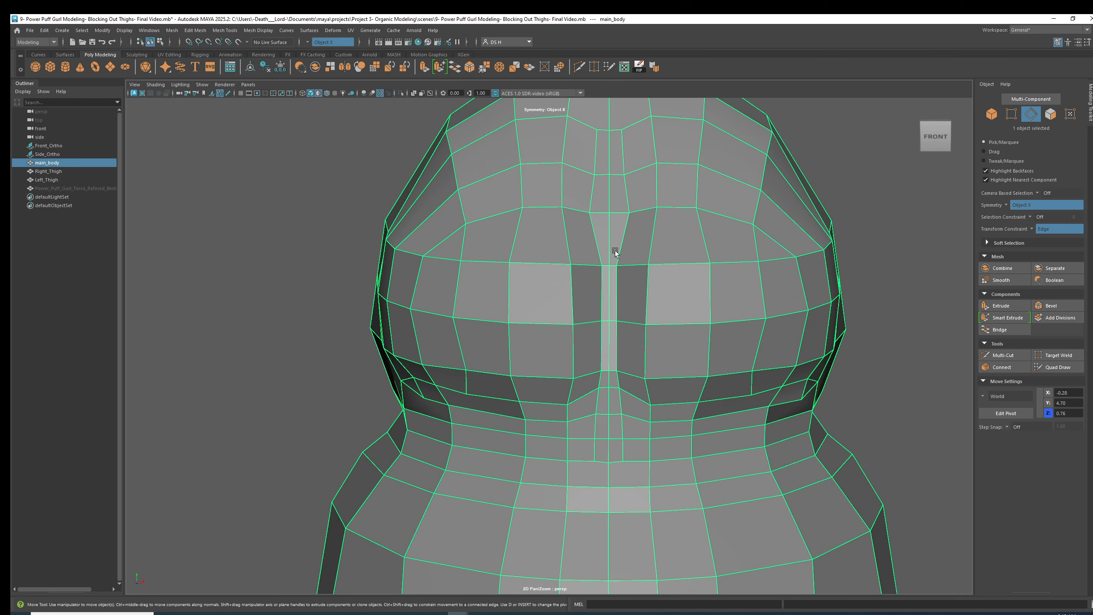
pyautogui.click(601, 350)
pyautogui.moveTo(644, 319); pyautogui.dragTo(649, 319)
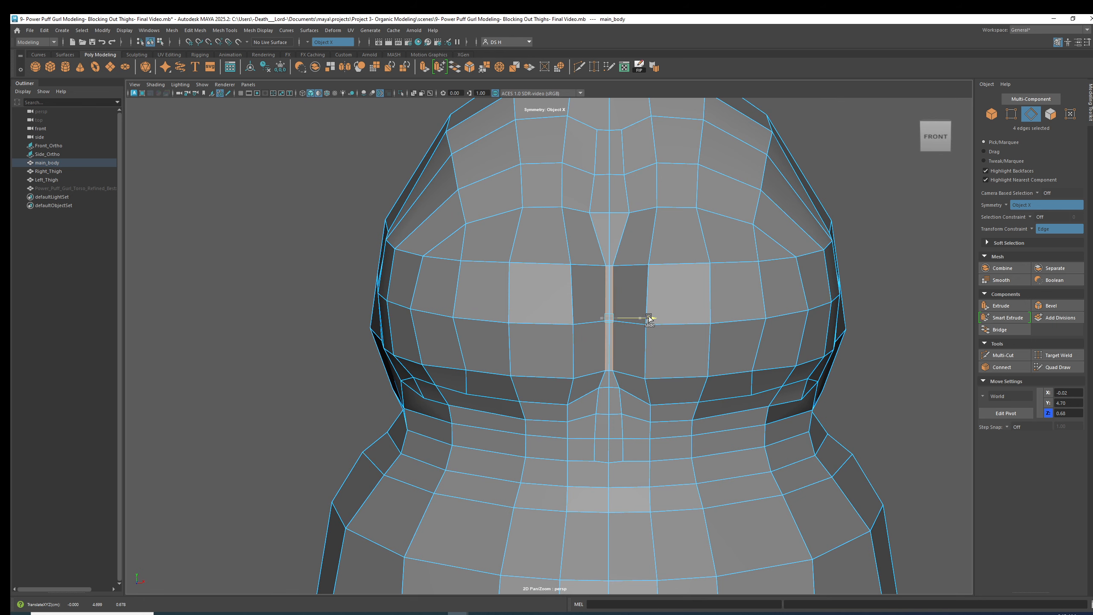
# Step: In vertex mode, turn off the transform constraint and spread the vertex pair at the top of the cleavage strip slightly apart
pyautogui.press('3')
pyautogui.click(839, 222)
pyautogui.moveTo(694, 256); pyautogui.dragTo(671, 266, button='right')
pyautogui.keyDown('alt'); pyautogui.moveTo(571, 304); pyautogui.dragTo(531, 268, button='right'); pyautogui.keyUp('alt')
pyautogui.click(606, 274)
pyautogui.press('1')
pyautogui.click(609, 255)
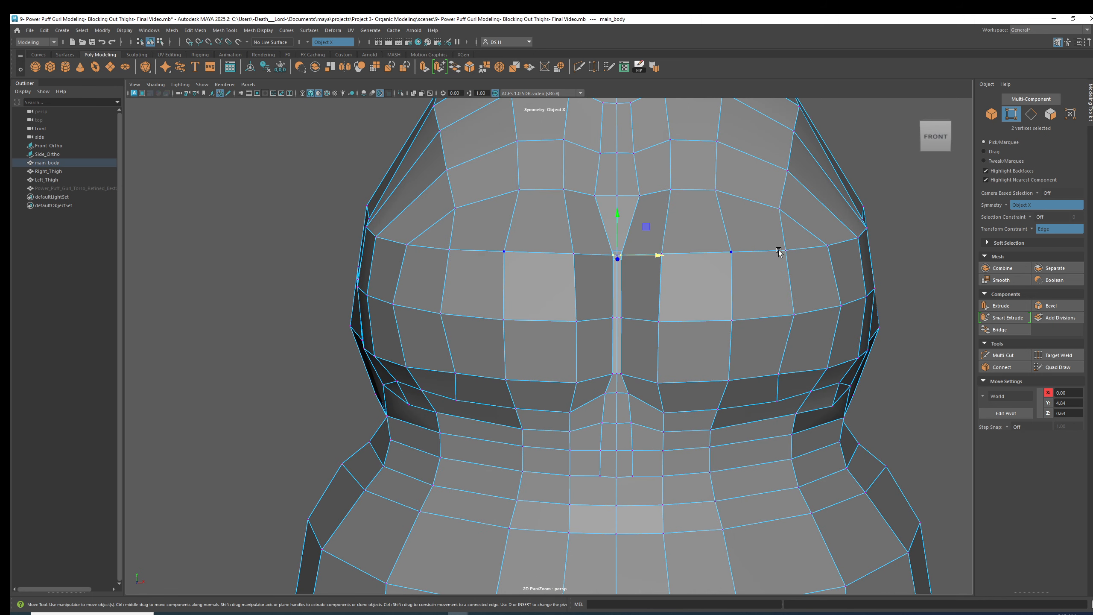
pyautogui.click(1029, 229)
pyautogui.click(1032, 228)
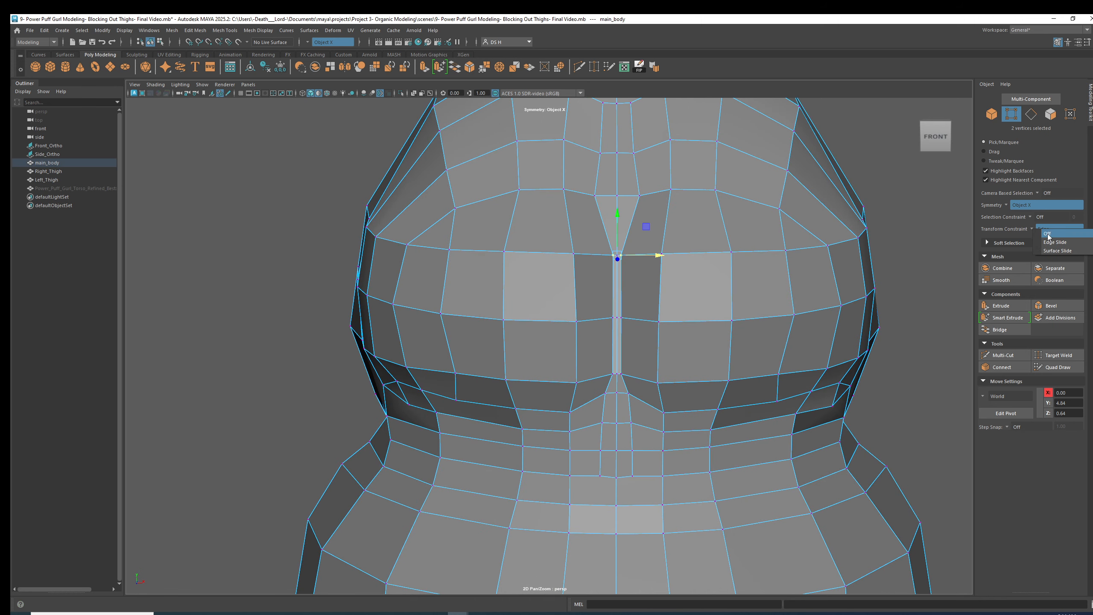
pyautogui.keyDown('alt'); pyautogui.moveTo(680, 276); pyautogui.dragTo(650, 324); pyautogui.keyUp('alt')
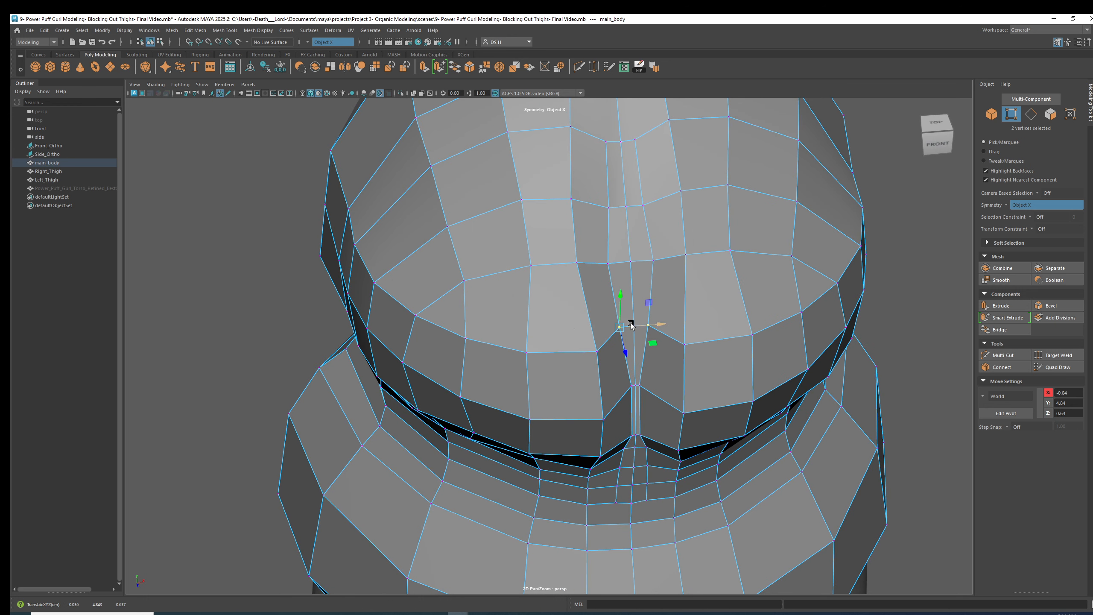
# Step: Move the vertex pair one row above the cleavage strip outward symmetrically and check the smoothed result
pyautogui.click(604, 263)
pyautogui.moveTo(650, 262); pyautogui.dragTo(639, 259)
pyautogui.press('3')
pyautogui.keyDown('alt'); pyautogui.moveTo(633, 300); pyautogui.dragTo(635, 278); pyautogui.keyUp('alt')
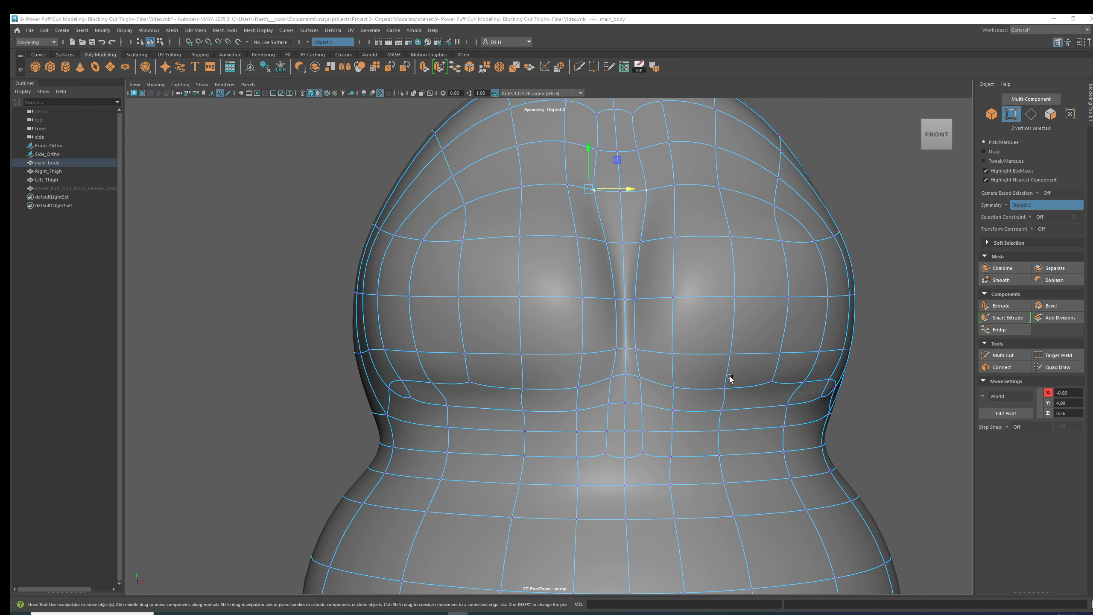
pyautogui.press('1')
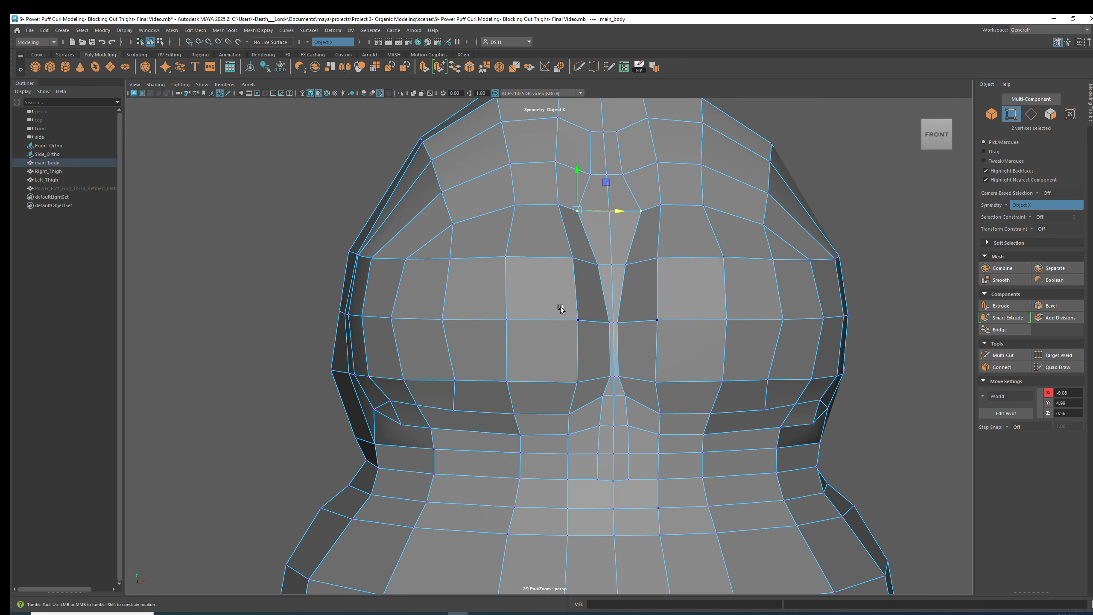
# Step: On the unsmoothed cage, shift the vertex pairs along the inner chest beside the cleavage strip sideways symmetrically and preview the smoothed result
pyautogui.moveTo(560, 307)
pyautogui.keyDown('alt'); pyautogui.mouseDown()
pyautogui.moveTo(550, 175)
pyautogui.moveTo(558, 306)
pyautogui.mouseUp(); pyautogui.keyUp('alt')
pyautogui.press('3')
pyautogui.press('1')
pyautogui.click(596, 263)
pyautogui.moveTo(629, 261); pyautogui.dragTo(614, 257)
pyautogui.click(569, 257)
pyautogui.click(574, 318)
pyautogui.moveTo(612, 318); pyautogui.dragTo(619, 318)
pyautogui.click(575, 381)
pyautogui.moveTo(616, 383); pyautogui.dragTo(618, 385)
pyautogui.press('3')
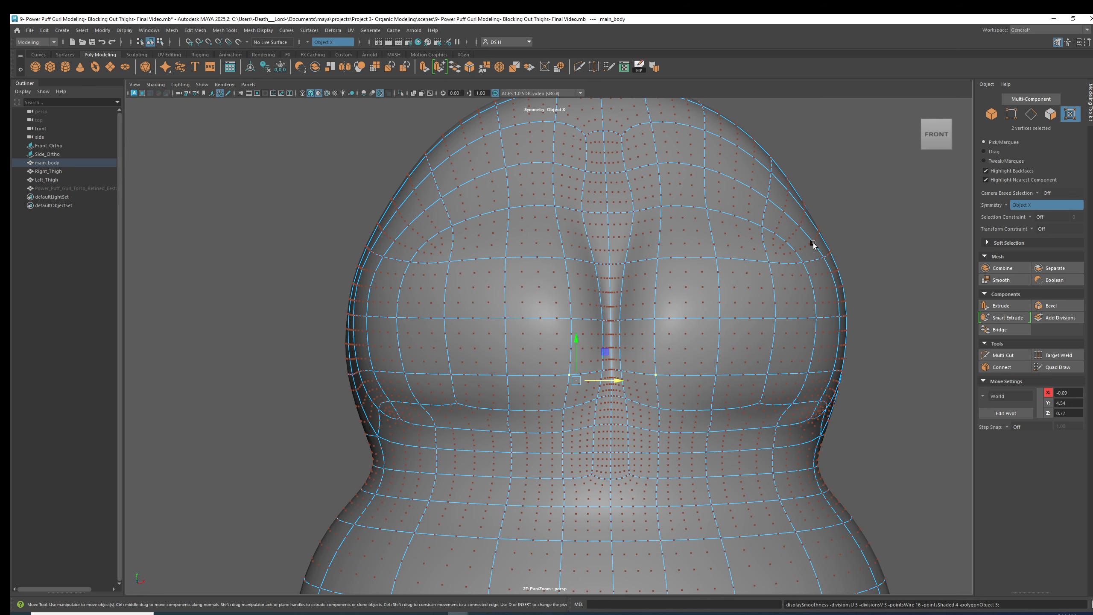
# Step: Inspect the torso in object mode from the front and side, comparing its smoothed and unsmoothed displays
pyautogui.press('F8')
pyautogui.scroll(-4, 635, 318)
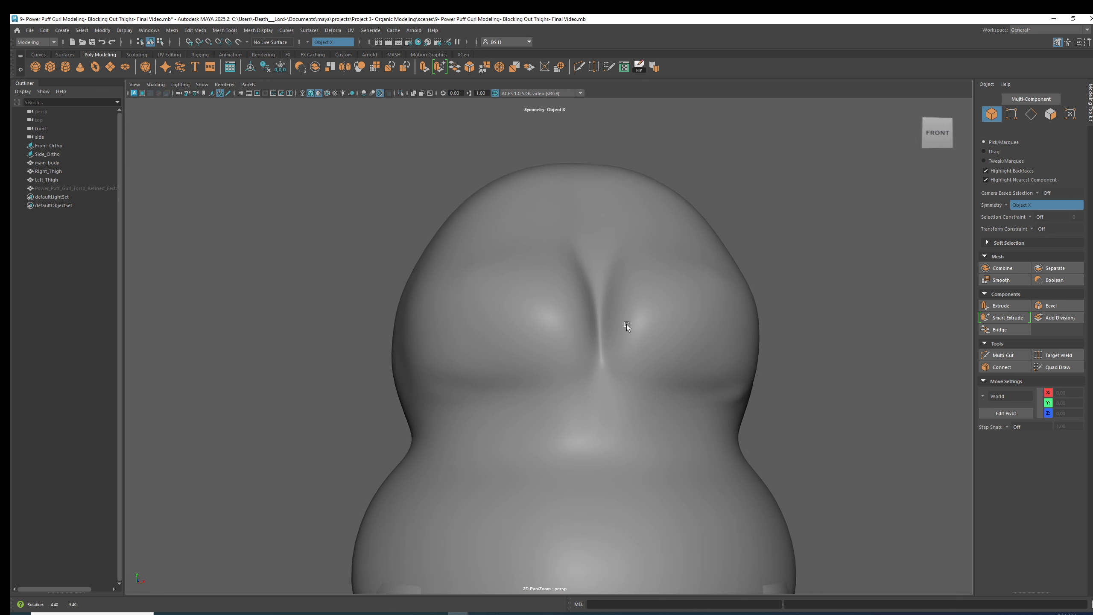
pyautogui.press('1')
pyautogui.keyDown('alt'); pyautogui.moveTo(533, 331); pyautogui.dragTo(572, 373); pyautogui.keyUp('alt')
pyautogui.scroll(-2, 689, 339)
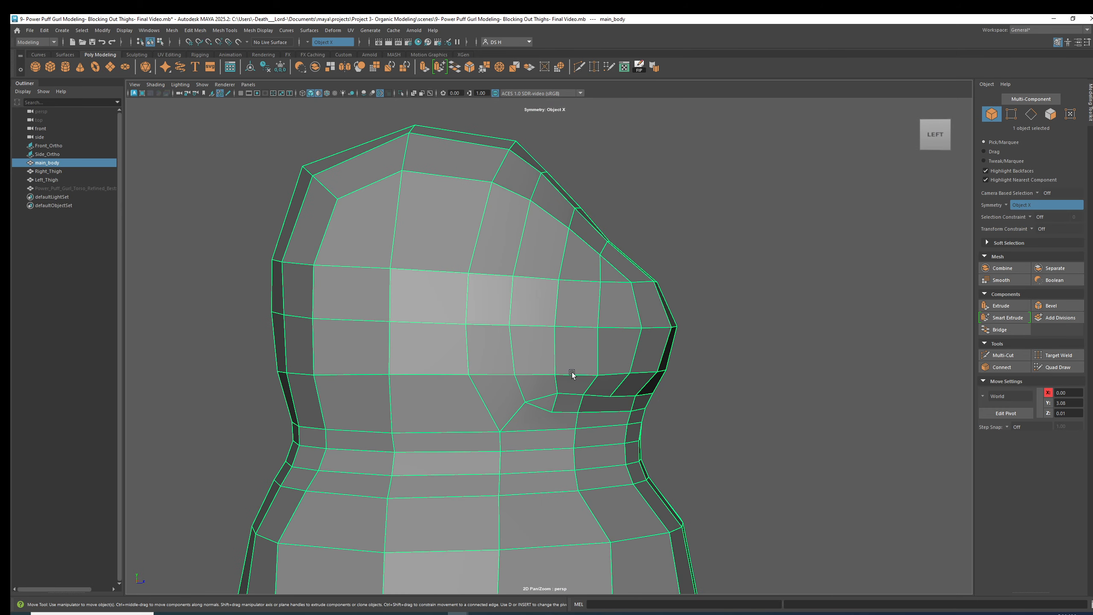
pyautogui.keyDown('alt'); pyautogui.moveTo(572, 373); pyautogui.dragTo(593, 355, button='middle'); pyautogui.keyUp('alt')
pyautogui.click(706, 372)
pyautogui.hotkey('ctrl', 'z')
pyautogui.press('3')
pyautogui.click(754, 375)
pyautogui.keyDown('alt'); pyautogui.moveTo(753, 374); pyautogui.dragTo(525, 349); pyautogui.keyUp('alt')
pyautogui.click(524, 346)
pyautogui.press('1')
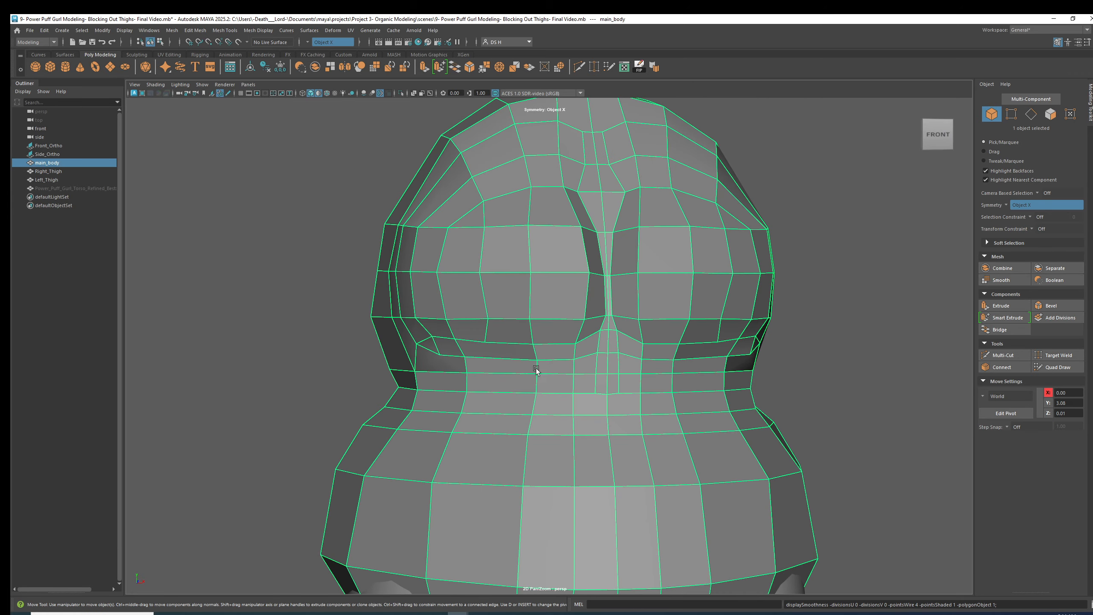
# Step: In vertex mode, shift a vertex pair on the outer upper chest in depth symmetrically, and try repositioning the pair above it
pyautogui.keyDown('alt'); pyautogui.moveTo(537, 371); pyautogui.dragTo(520, 288, button='middle'); pyautogui.keyUp('alt')
pyautogui.keyDown('alt'); pyautogui.moveTo(520, 288); pyautogui.dragTo(584, 334); pyautogui.keyUp('alt')
pyautogui.keyDown('alt'); pyautogui.moveTo(585, 334); pyautogui.dragTo(508, 337, button='right'); pyautogui.keyUp('alt')
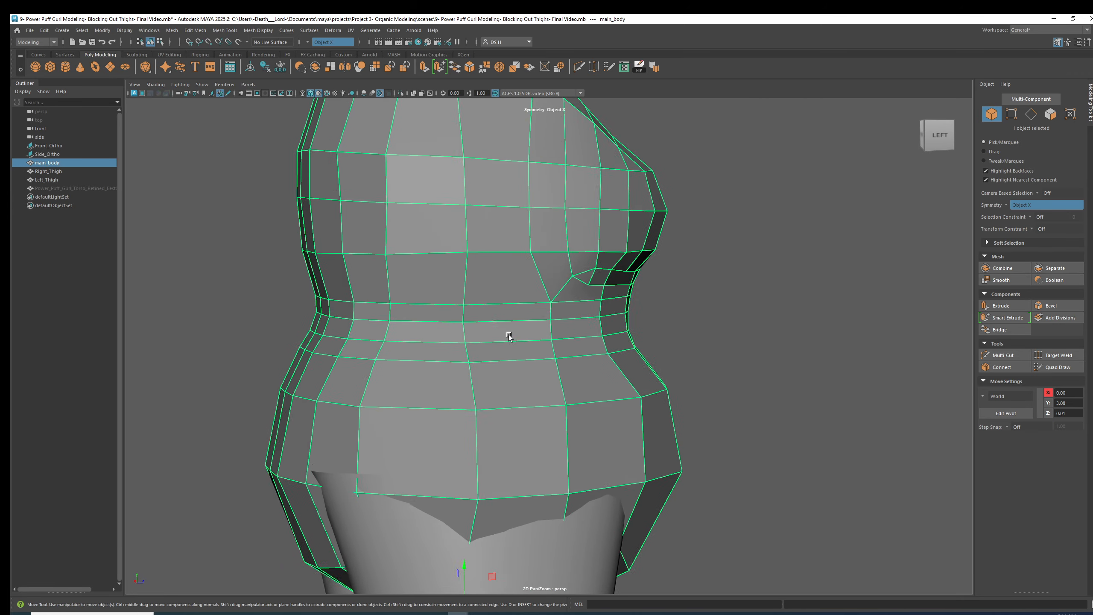
pyautogui.keyDown('alt'); pyautogui.moveTo(508, 337); pyautogui.dragTo(523, 292); pyautogui.keyUp('alt')
pyautogui.keyDown('alt'); pyautogui.moveTo(522, 292); pyautogui.dragTo(525, 337, button='middle'); pyautogui.keyUp('alt')
pyautogui.press('F9')
pyautogui.click(523, 251)
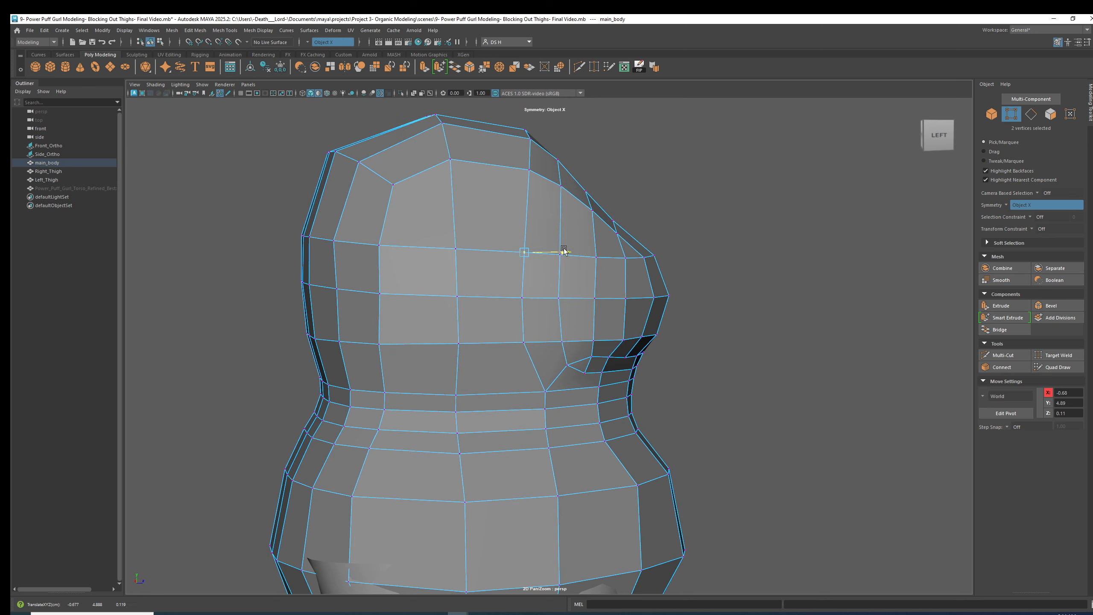
pyautogui.click(512, 174)
pyautogui.keyDown('alt'); pyautogui.moveTo(568, 170); pyautogui.dragTo(554, 295); pyautogui.keyUp('alt')
pyautogui.click(482, 296)
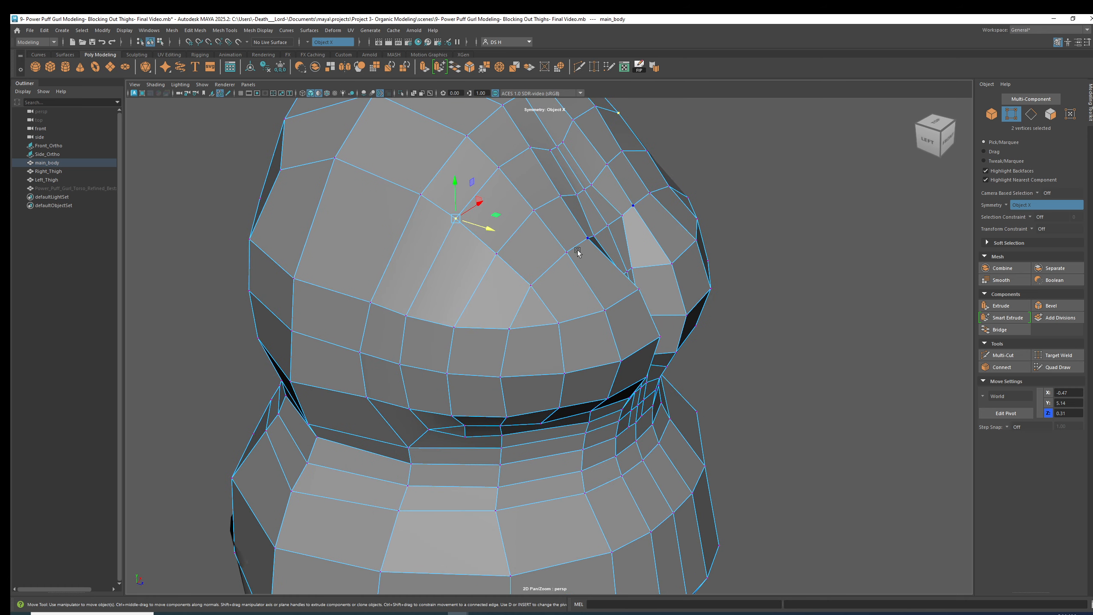
pyautogui.moveTo(487, 228); pyautogui.dragTo(500, 242)
pyautogui.hotkey('ctrl', 'z')
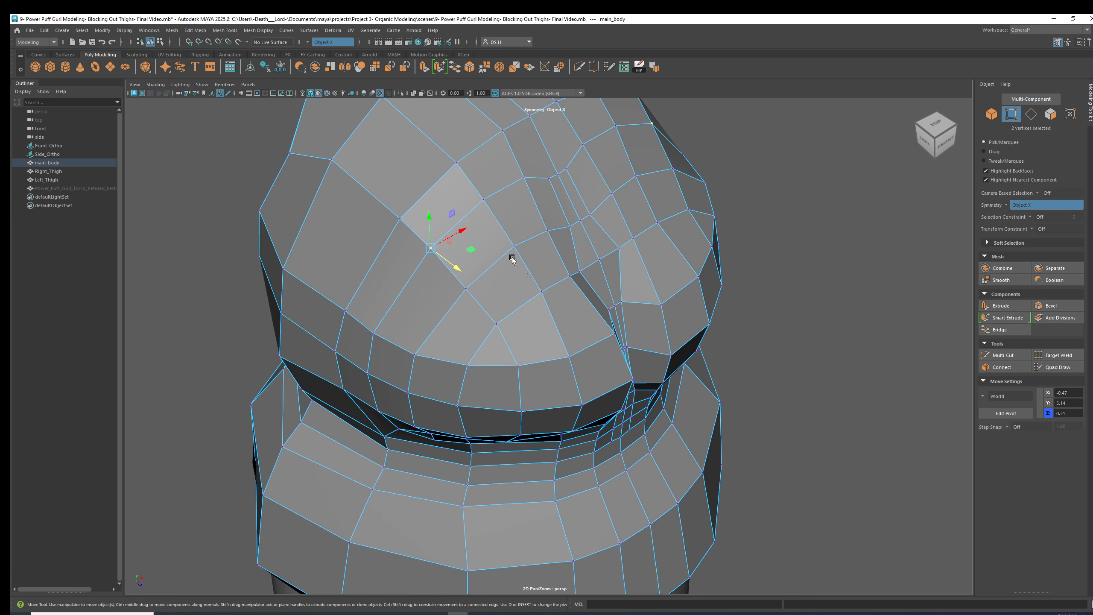
# Step: In edge mode, select the run of edges across the upper chest symmetrically and move it slightly forward and down, comparing with the smoothed preview
pyautogui.moveTo(499, 241); pyautogui.dragTo(491, 161, button='right')
pyautogui.click(554, 176)
pyautogui.doubleClick(451, 220)
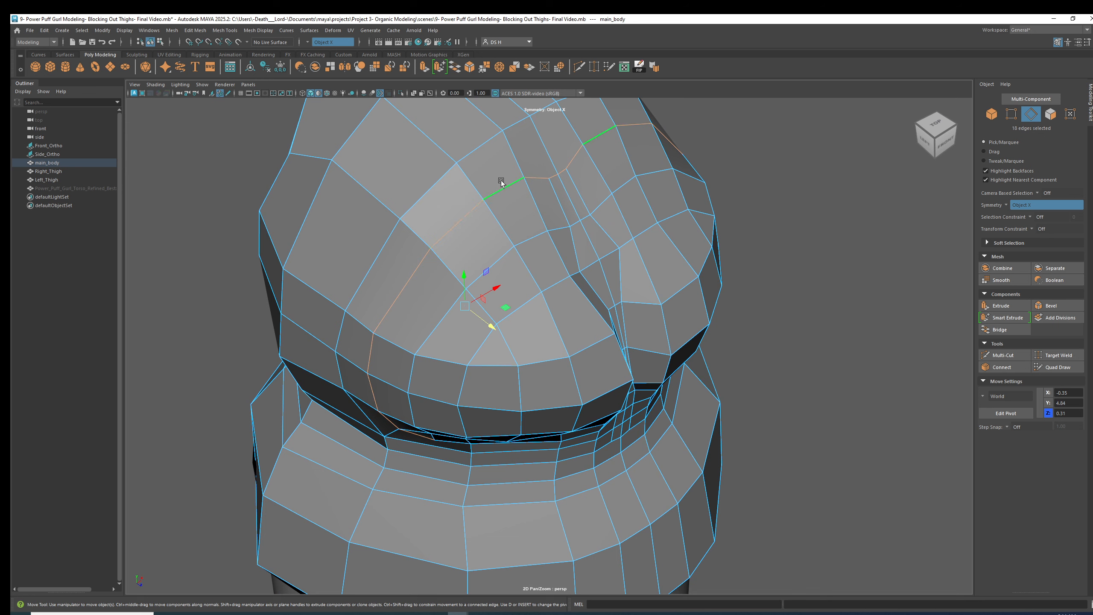
pyautogui.click(446, 235)
pyautogui.keyDown('shift'); pyautogui.click(555, 175); pyautogui.keyUp('shift')
pyautogui.keyDown('shift'); pyautogui.click(525, 183); pyautogui.keyUp('shift')
pyautogui.keyDown('shift'); pyautogui.click(511, 182); pyautogui.keyUp('shift')
pyautogui.keyDown('alt'); pyautogui.moveTo(619, 216); pyautogui.dragTo(649, 187); pyautogui.keyUp('alt')
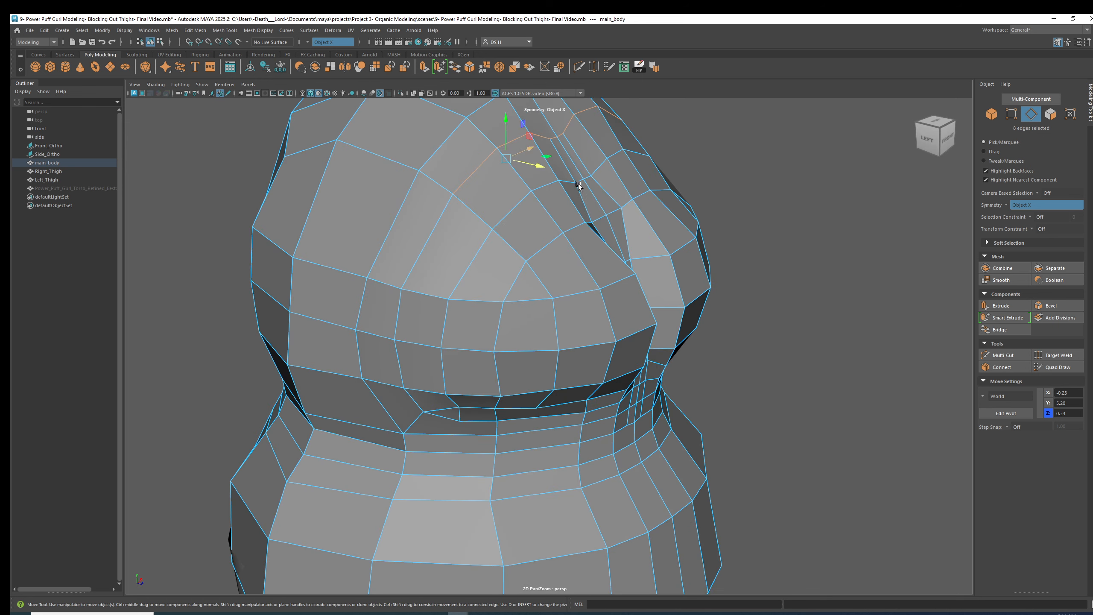
pyautogui.press('4')
pyautogui.scroll(-2, 777, 268)
pyautogui.press('5')
pyautogui.keyDown('alt'); pyautogui.moveTo(515, 214); pyautogui.dragTo(508, 257, button='middle'); pyautogui.keyUp('alt')
pyautogui.scroll(2, 509, 256)
pyautogui.moveTo(532, 233); pyautogui.dragTo(544, 210)
pyautogui.moveTo(533, 143); pyautogui.dragTo(533, 147)
pyautogui.press('3')
pyautogui.keyDown('alt'); pyautogui.moveTo(518, 222); pyautogui.dragTo(531, 235); pyautogui.keyUp('alt')
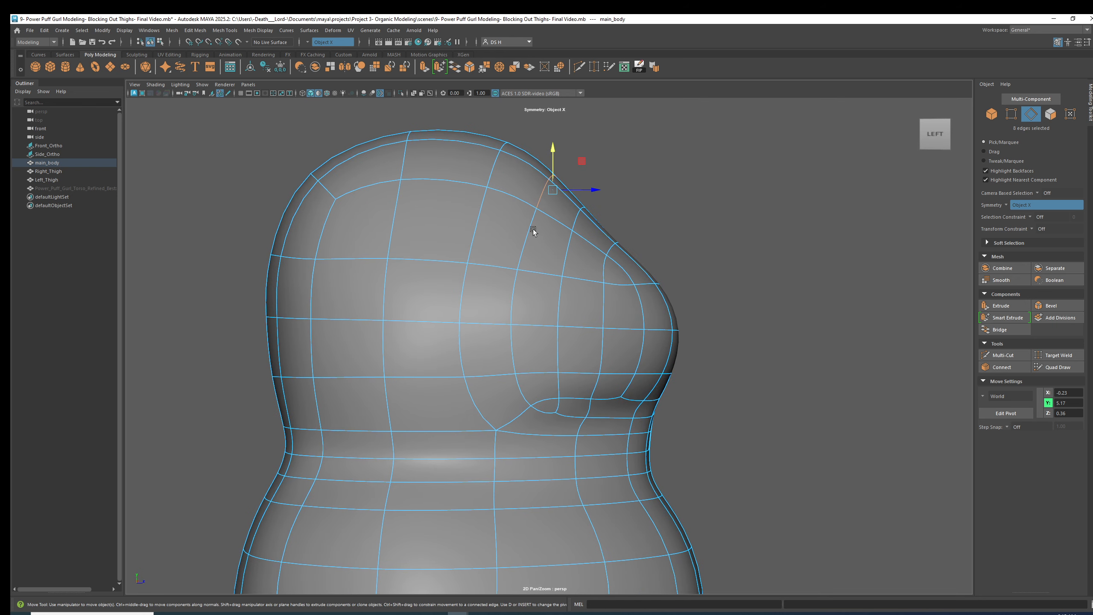
pyautogui.press('1')
pyautogui.press('3')
pyautogui.press('1')
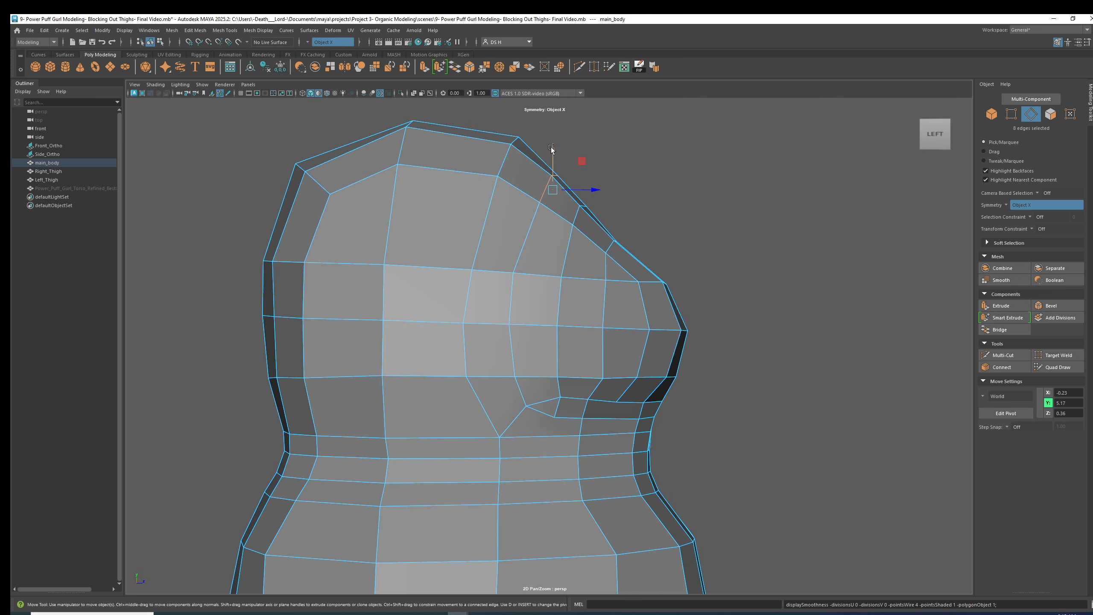
# Step: Select the next row of edges down the chest slope, adjust its height symmetrically, and check the smoothed preview
pyautogui.keyDown('alt'); pyautogui.moveTo(588, 193); pyautogui.dragTo(624, 218); pyautogui.keyUp('alt')
pyautogui.click(557, 253)
pyautogui.keyDown('shift'); pyautogui.doubleClick(463, 275); pyautogui.keyUp('shift')
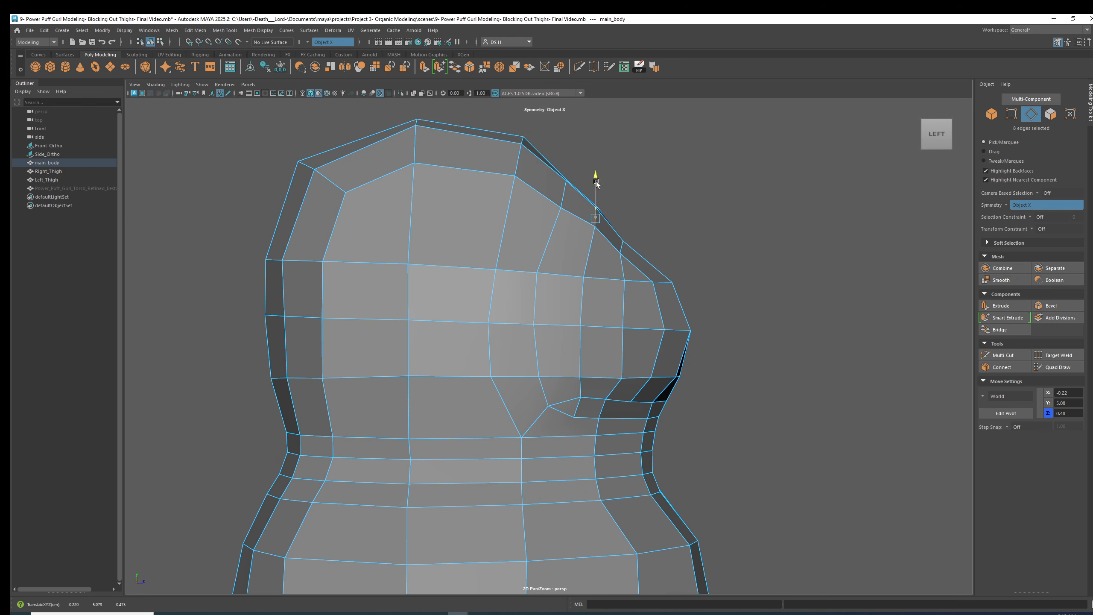
pyautogui.moveTo(596, 184); pyautogui.dragTo(606, 198)
pyautogui.press('3')
pyautogui.press('1')
# Step: Select the edge row just above the fullest part of the chest, adjust its depth symmetrically, and compare the profile smoothed and unsmoothed
pyautogui.keyDown('alt'); pyautogui.moveTo(633, 252); pyautogui.dragTo(556, 283); pyautogui.keyUp('alt')
pyautogui.click(558, 265)
pyautogui.press('q')
pyautogui.keyDown('shift'); pyautogui.click(481, 287); pyautogui.keyUp('shift')
pyautogui.keyDown('alt'); pyautogui.moveTo(488, 293); pyautogui.dragTo(608, 231); pyautogui.keyUp('alt')
pyautogui.press('w')
pyautogui.press('3')
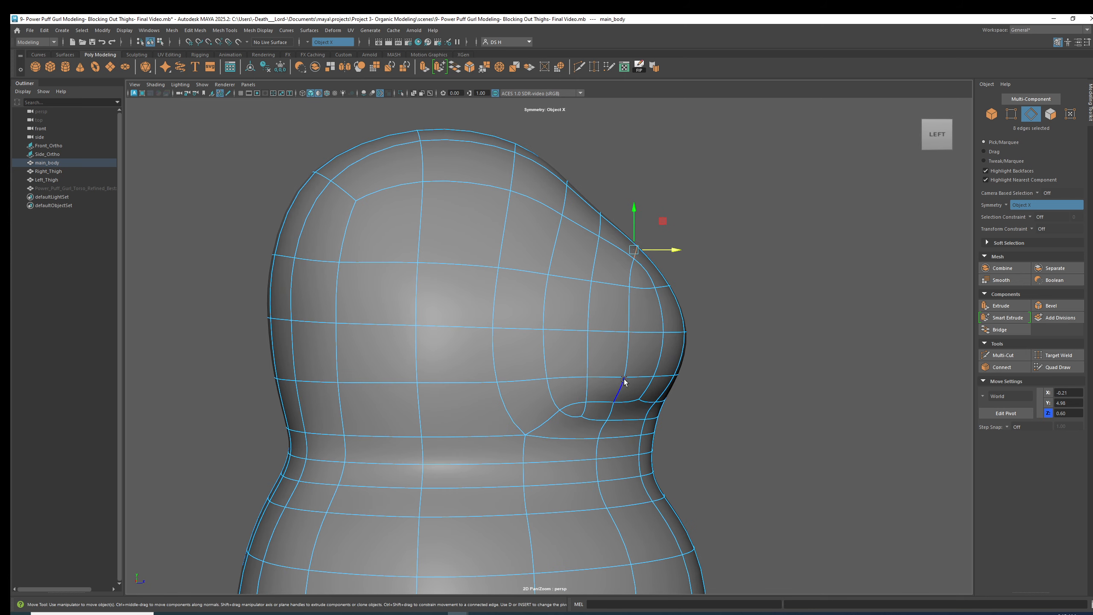
pyautogui.press('1')
pyautogui.press('3')
pyautogui.press('1')
pyautogui.press('3')
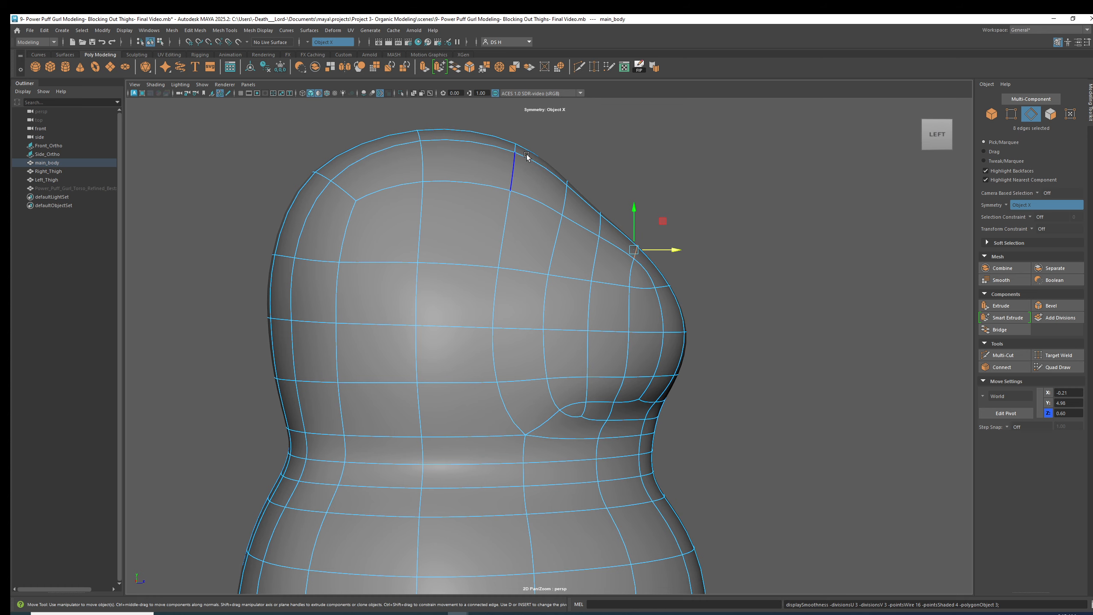
pyautogui.press('1')
# Step: Reposition a single edge pair midway up the chest slope symmetrically, and check the smoothed torso from the front in object mode
pyautogui.keyDown('alt'); pyautogui.moveTo(607, 215); pyautogui.dragTo(598, 260); pyautogui.keyUp('alt')
pyautogui.click(565, 262)
pyautogui.moveTo(602, 269); pyautogui.dragTo(482, 235)
pyautogui.keyDown('alt'); pyautogui.moveTo(487, 168); pyautogui.dragTo(586, 280); pyautogui.keyUp('alt')
pyautogui.press('3')
pyautogui.press('1')
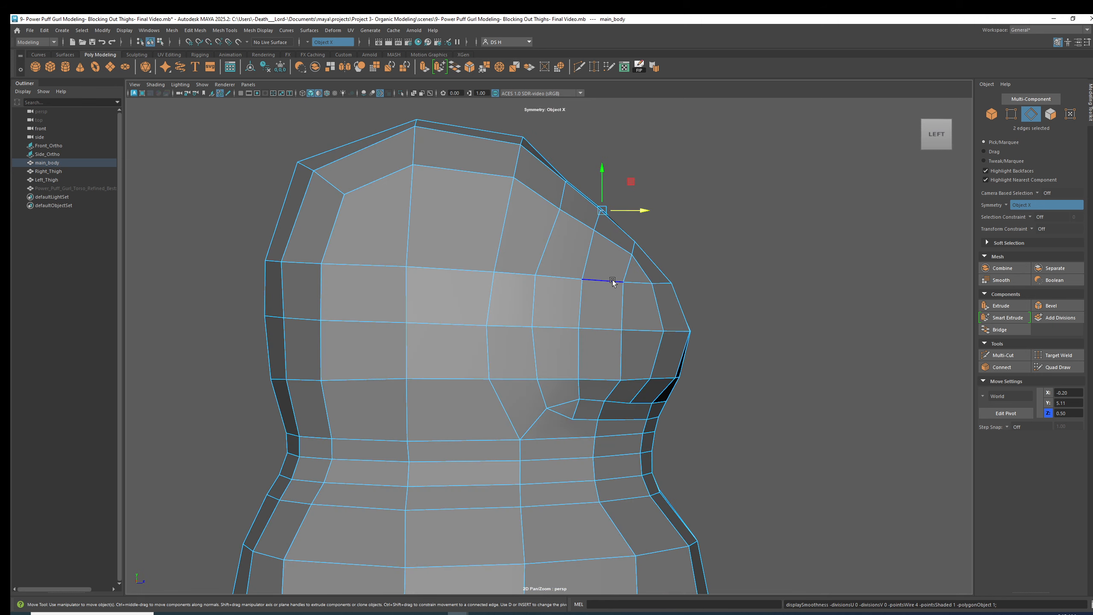
pyautogui.press('3')
pyautogui.click(751, 217)
pyautogui.keyDown('alt'); pyautogui.moveTo(752, 218); pyautogui.dragTo(720, 258); pyautogui.keyUp('alt')
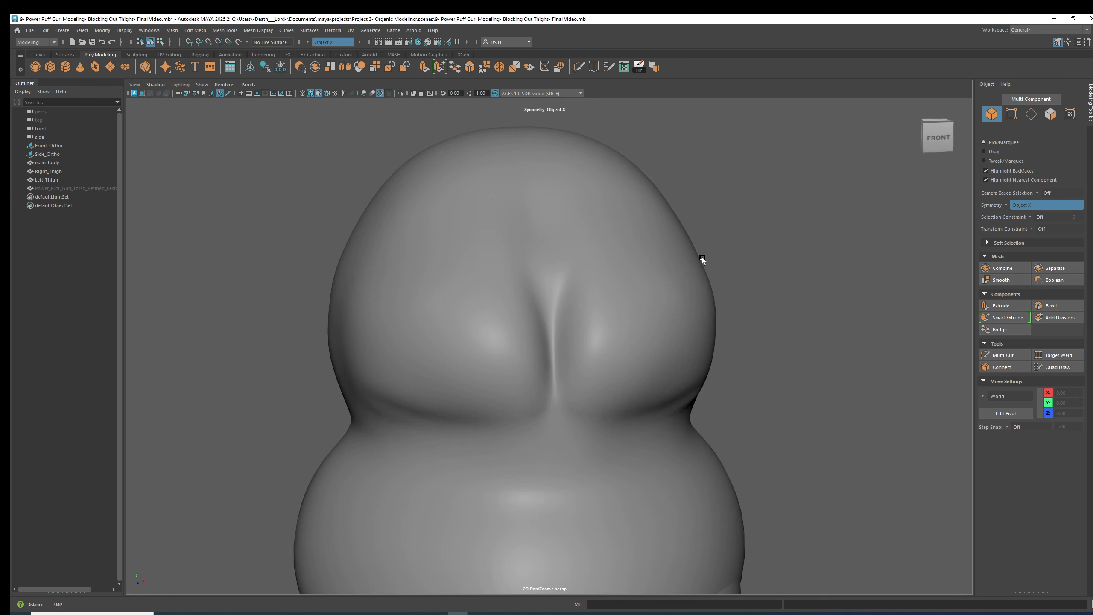
pyautogui.scroll(-3, 547, 266)
pyautogui.scroll(8, 639, 350)
# Step: In vertex mode on the unsmoothed main_body, shift the vertex pairs along the outer sides of the chest sideways symmetrically and preview it smoothed
pyautogui.click(572, 303)
pyautogui.press('1')
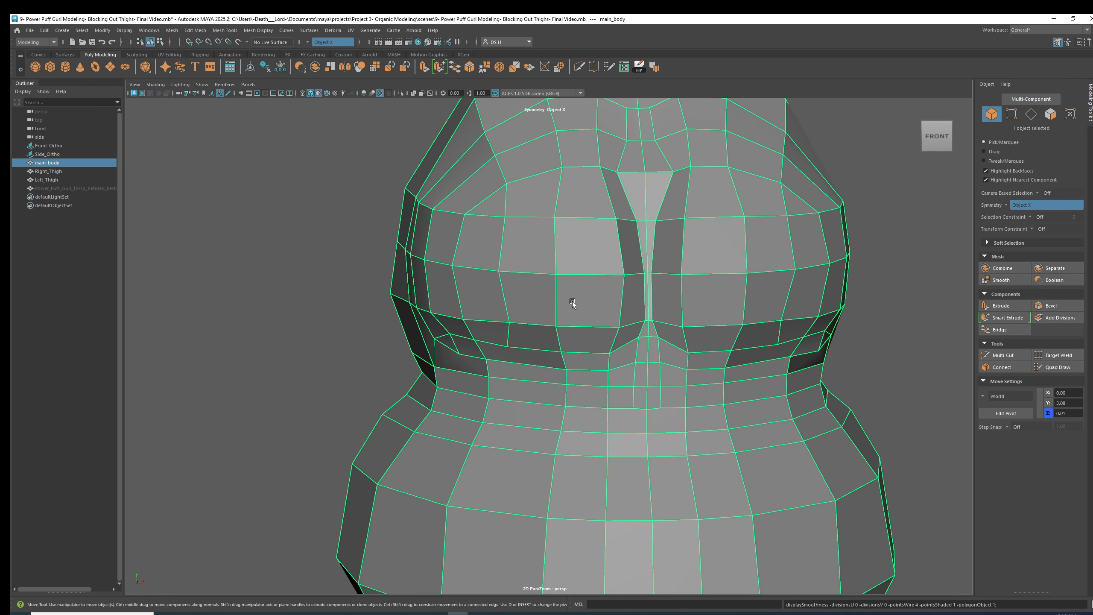
pyautogui.moveTo(572, 303); pyautogui.dragTo(333, 317, button='right')
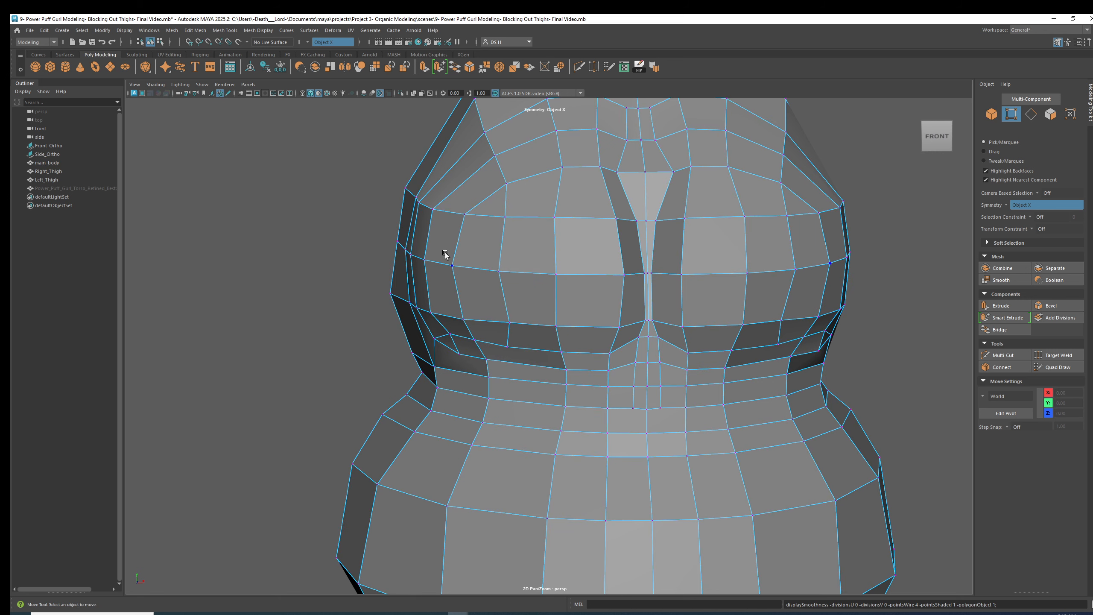
pyautogui.click(417, 204)
pyautogui.click(403, 249)
pyautogui.moveTo(440, 249); pyautogui.dragTo(436, 249)
pyautogui.click(407, 301)
pyautogui.moveTo(433, 301); pyautogui.dragTo(430, 301)
pyautogui.click(396, 241)
pyautogui.moveTo(437, 241); pyautogui.dragTo(432, 241)
pyautogui.click(390, 293)
pyautogui.moveTo(430, 293)
pyautogui.mouseDown()
pyautogui.moveTo(459, 293)
pyautogui.moveTo(450, 292)
pyautogui.mouseUp()
pyautogui.press('3')
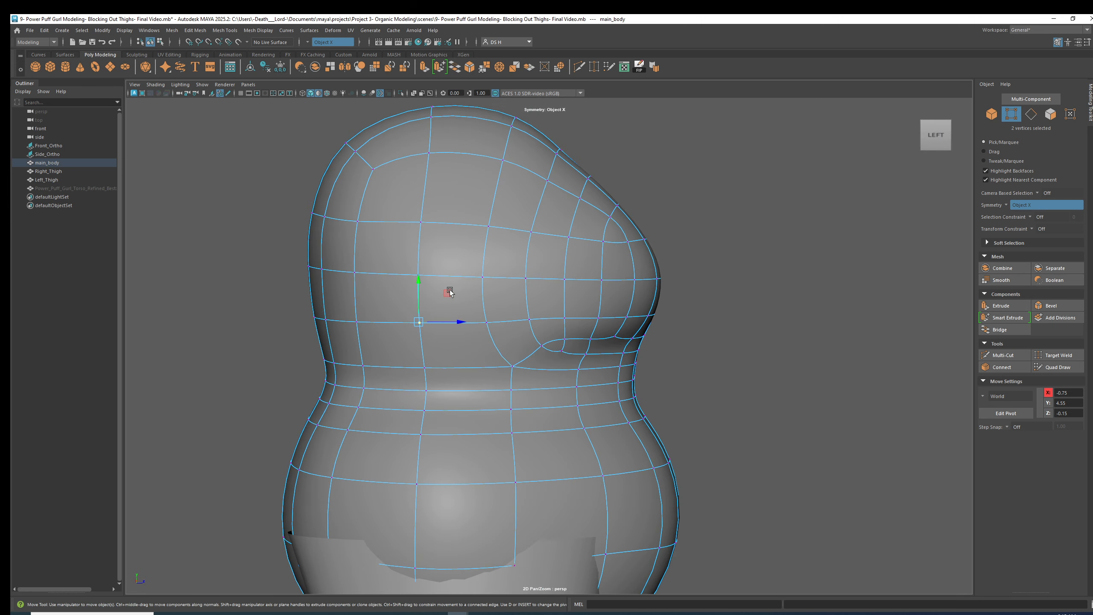
# Step: Inspect the smoothed torso and its side silhouette in object mode from the front and side
pyautogui.press('F8')
pyautogui.click(671, 235)
pyautogui.keyDown('alt'); pyautogui.moveTo(672, 235); pyautogui.dragTo(509, 296, button='right'); pyautogui.keyUp('alt')
pyautogui.keyDown('alt'); pyautogui.moveTo(509, 296); pyautogui.dragTo(409, 305); pyautogui.keyUp('alt')
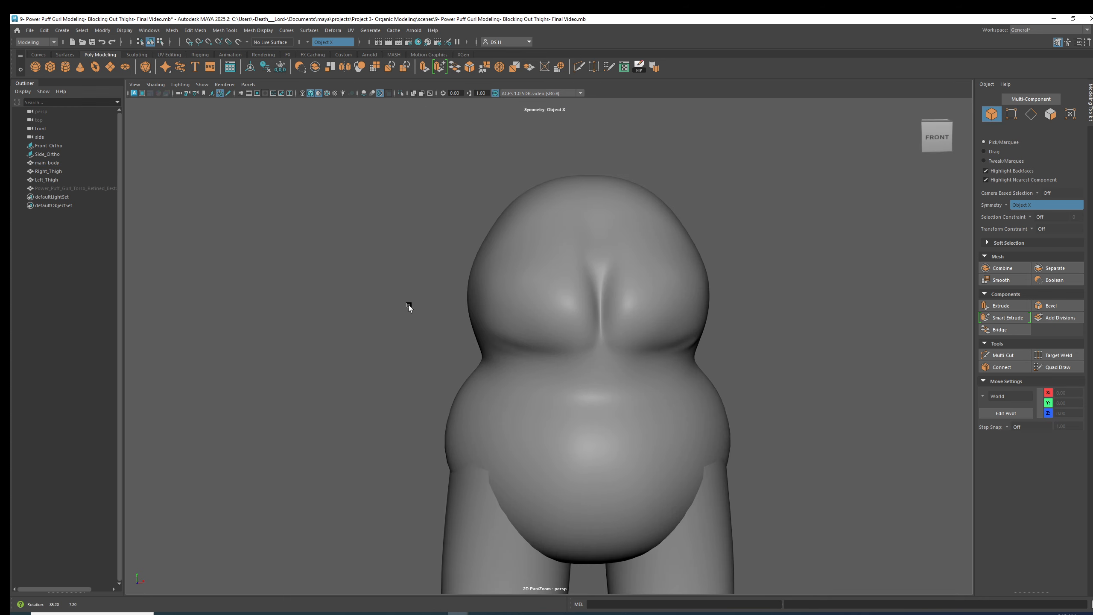
pyautogui.keyDown('alt'); pyautogui.moveTo(408, 305); pyautogui.dragTo(561, 326, button='right'); pyautogui.keyUp('alt')
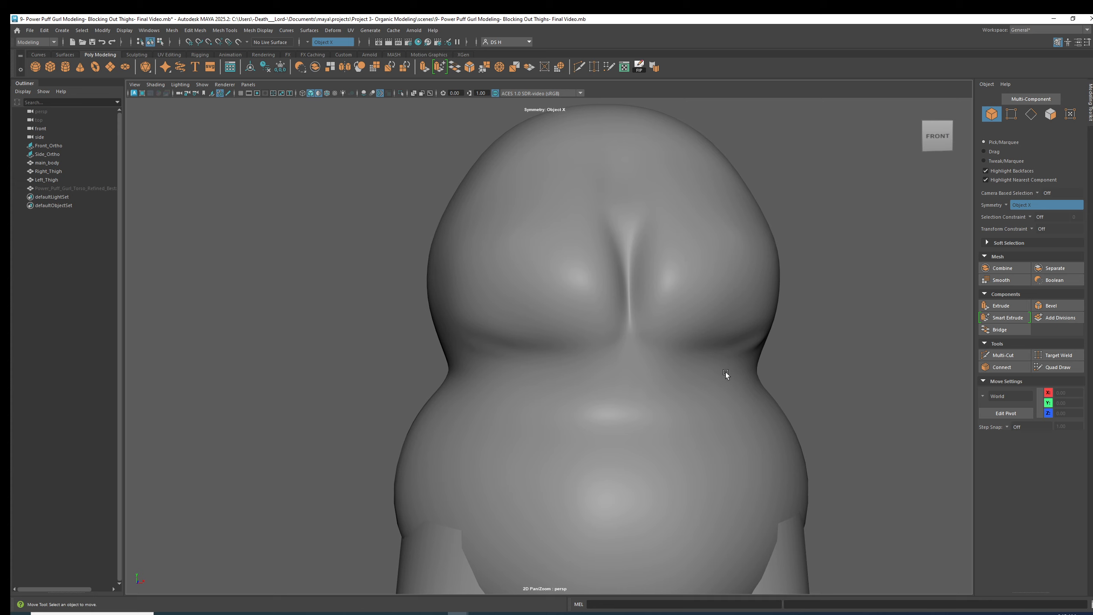
pyautogui.keyDown('alt'); pyautogui.moveTo(607, 330); pyautogui.dragTo(707, 331); pyautogui.keyUp('alt')
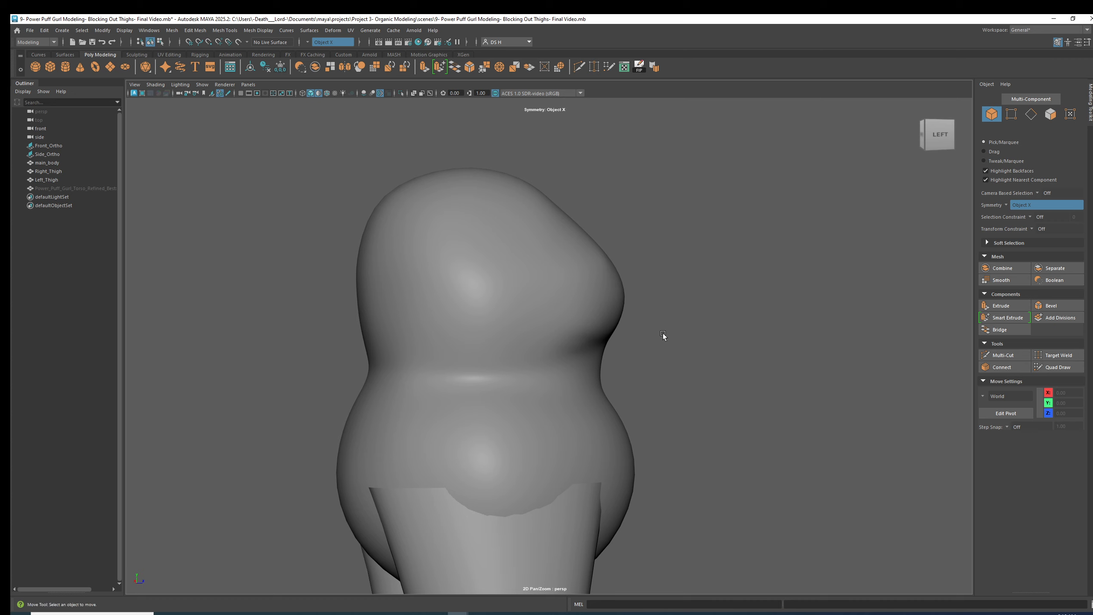
pyautogui.keyDown('alt'); pyautogui.moveTo(656, 331); pyautogui.dragTo(564, 196); pyautogui.keyUp('alt')
pyautogui.click(560, 286)
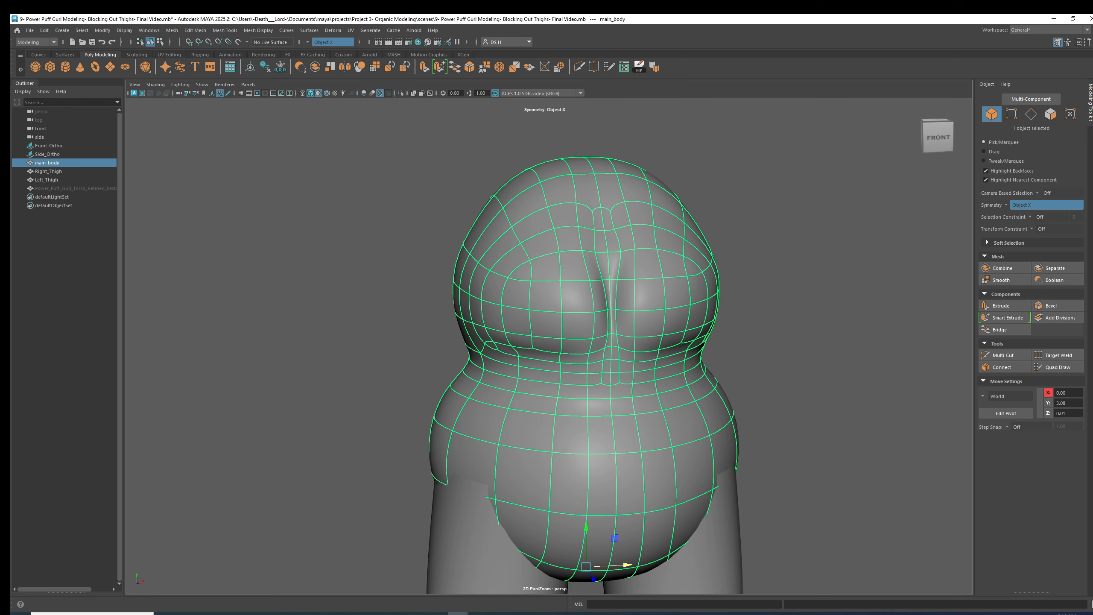
# Step: Switch to the Maya window with Power Puff Gurl Torso Refined Best.mb, maximize it, and examine its smoothed torso in object mode
pyautogui.moveTo(566, 611); pyautogui.dragTo(626, 84)
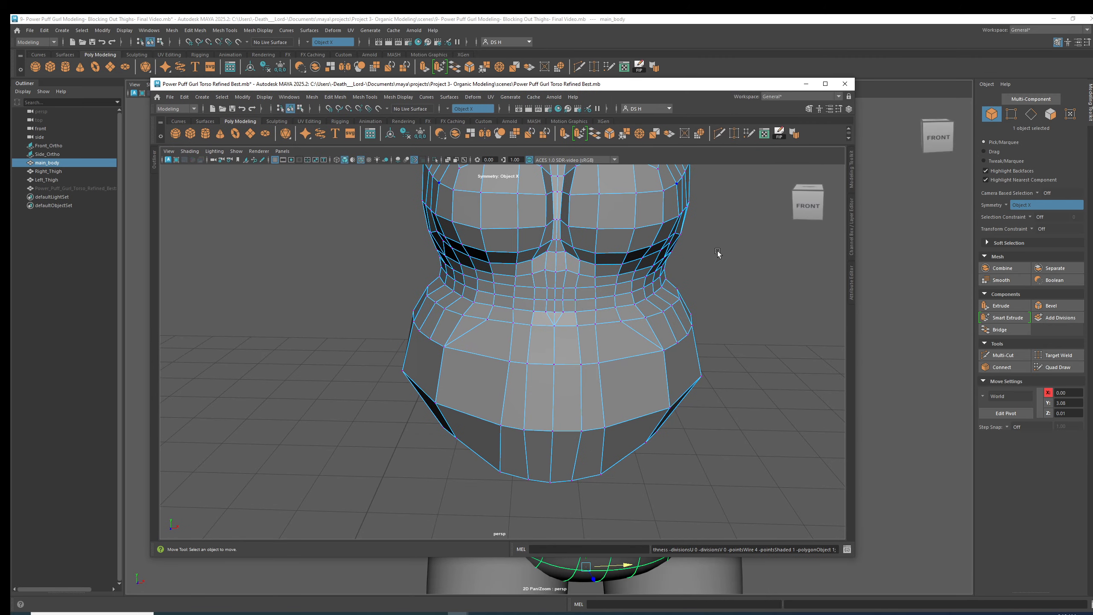
pyautogui.doubleClick(691, 86)
pyautogui.keyDown('alt'); pyautogui.moveTo(448, 293); pyautogui.dragTo(540, 263); pyautogui.keyUp('alt')
pyautogui.keyDown('alt'); pyautogui.moveTo(539, 263); pyautogui.dragTo(577, 383, button='middle'); pyautogui.keyUp('alt')
pyautogui.press('3')
pyautogui.moveTo(618, 344); pyautogui.dragTo(839, 239, button='right')
pyautogui.click(838, 240)
pyautogui.keyDown('alt'); pyautogui.moveTo(839, 240); pyautogui.dragTo(523, 302); pyautogui.keyUp('alt')
pyautogui.scroll(-3, 549, 305)
# Step: Lay out the refined torso scene in four views, show the Channel Box, and examine the shaded chest and cleavage shape
pyautogui.press('space')
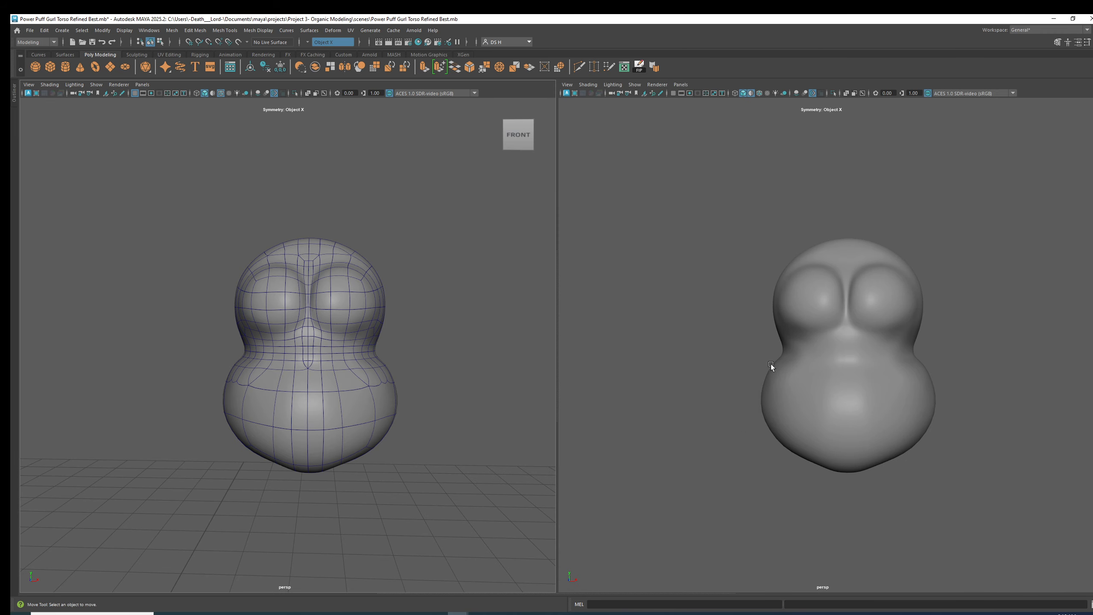
pyautogui.moveTo(606, 593); pyautogui.dragTo(631, 369)
pyautogui.click(788, 458)
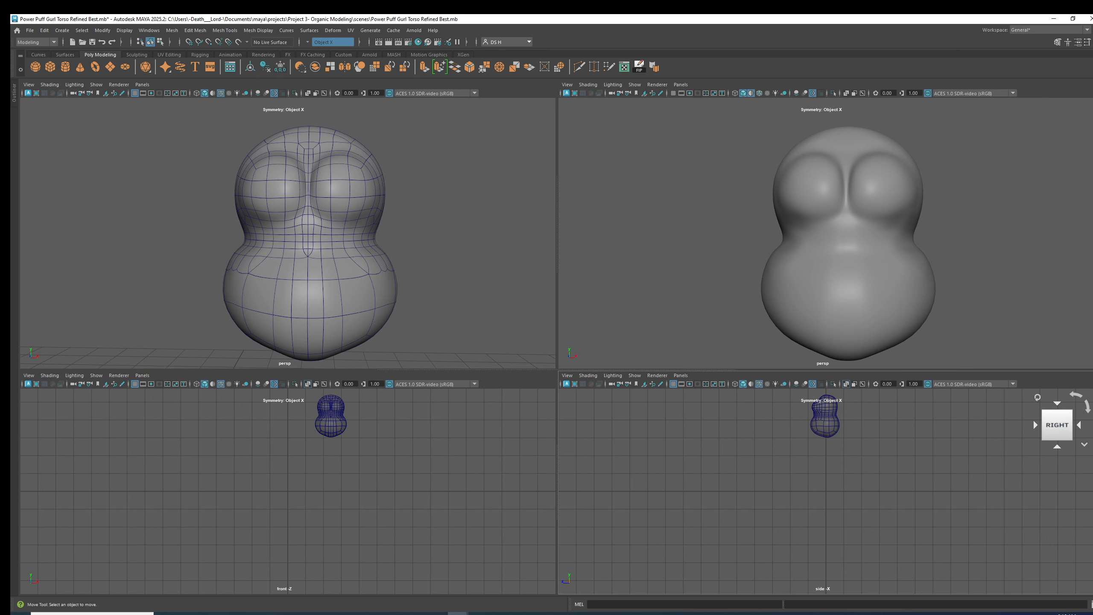
pyautogui.hotkey('ctrl', 'a')
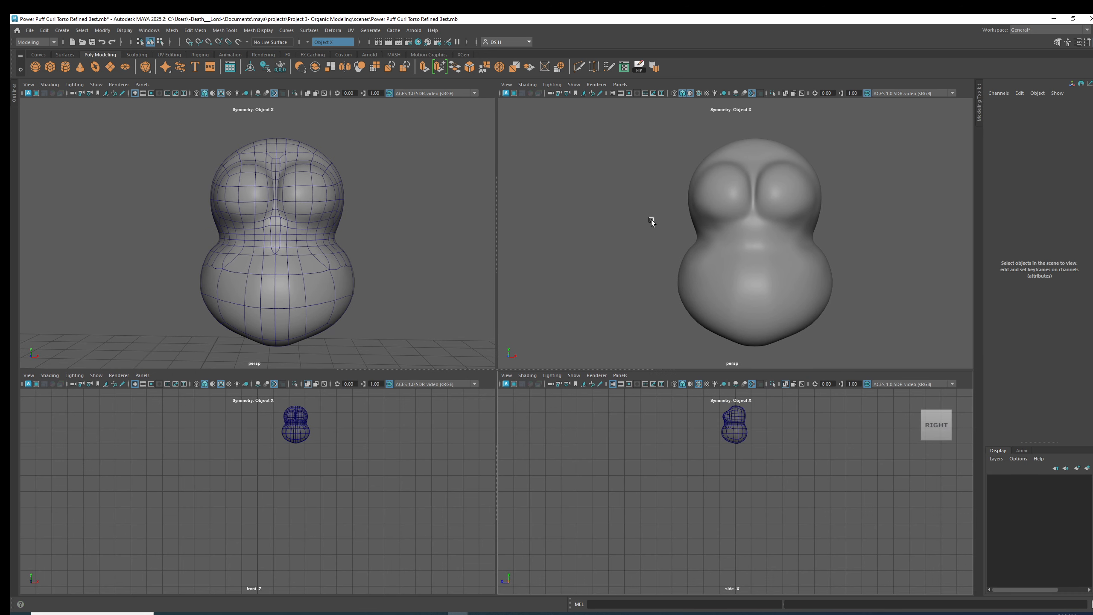
pyautogui.scroll(4, 764, 225)
pyautogui.keyDown('alt'); pyautogui.moveTo(767, 229); pyautogui.dragTo(768, 231); pyautogui.keyUp('alt')
pyautogui.scroll(-2, 731, 217)
pyautogui.press('space')
pyautogui.keyDown('alt'); pyautogui.moveTo(610, 271); pyautogui.dragTo(531, 258); pyautogui.keyUp('alt')
pyautogui.scroll(-3, 731, 277)
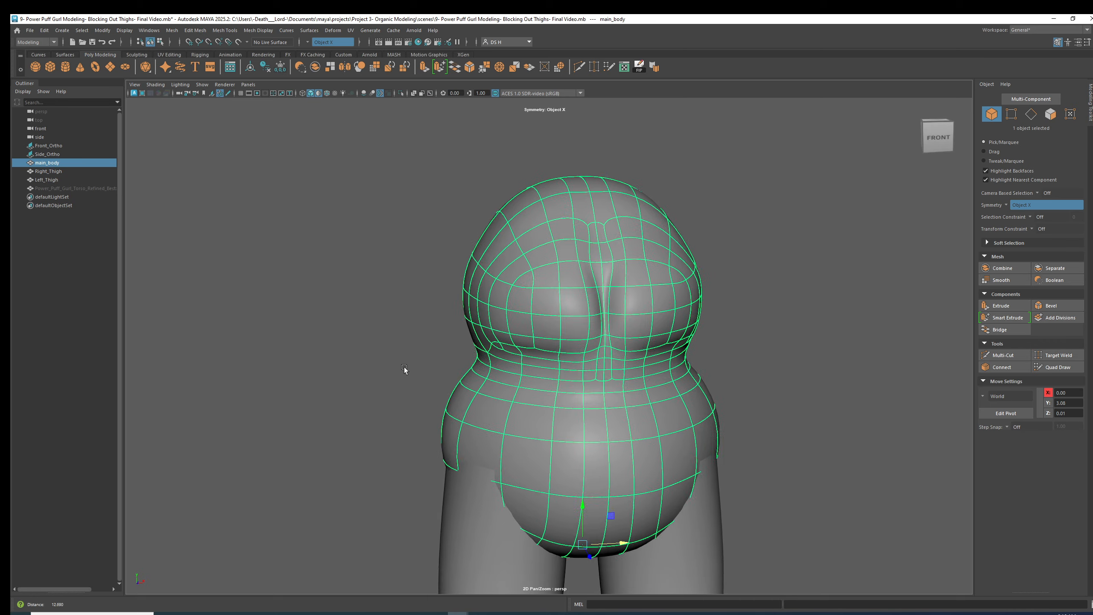
# Step: In the thigh-blocking scene, compare main_body with the character drawing in the side and front orthographic views
pyautogui.press('space')
pyautogui.press('space')
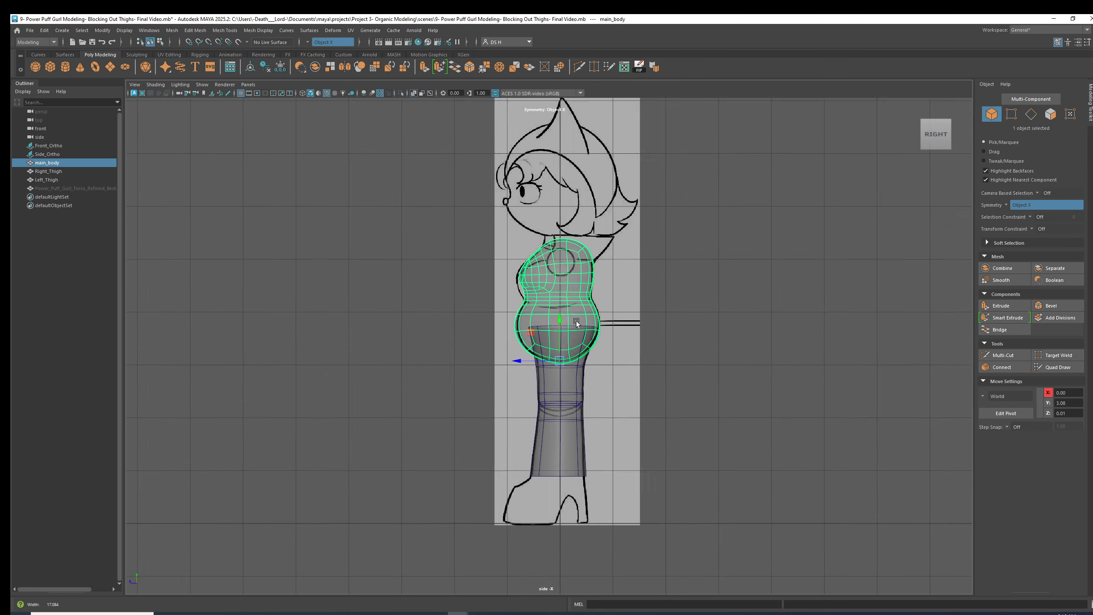
pyautogui.scroll(8, 466, 304)
pyautogui.scroll(2, 528, 252)
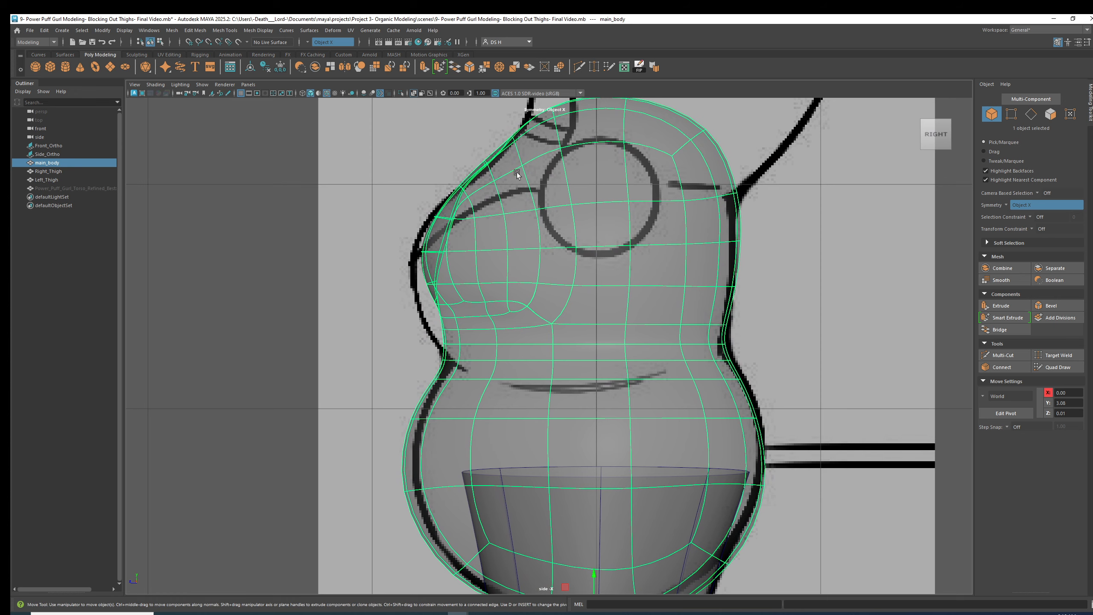
pyautogui.press('space')
pyautogui.press('space')
pyautogui.scroll(-6, 466, 387)
pyautogui.keyDown('alt'); pyautogui.moveTo(475, 327); pyautogui.dragTo(506, 520, button='middle'); pyautogui.keyUp('alt')
pyautogui.keyDown('alt'); pyautogui.moveTo(493, 281); pyautogui.dragTo(463, 451, button='middle'); pyautogui.keyUp('alt')
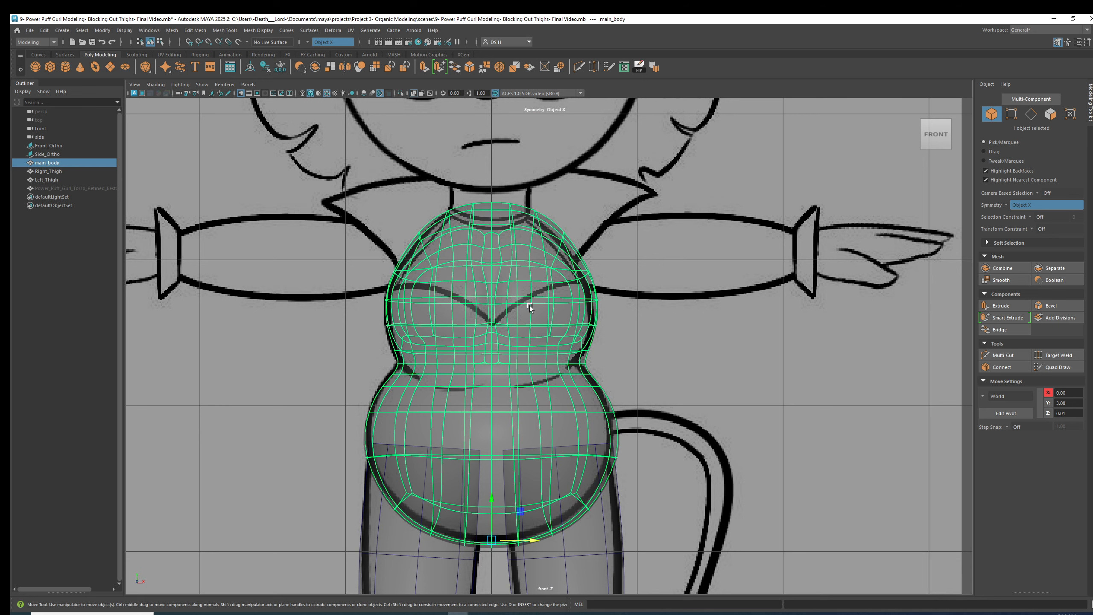
pyautogui.click(637, 336)
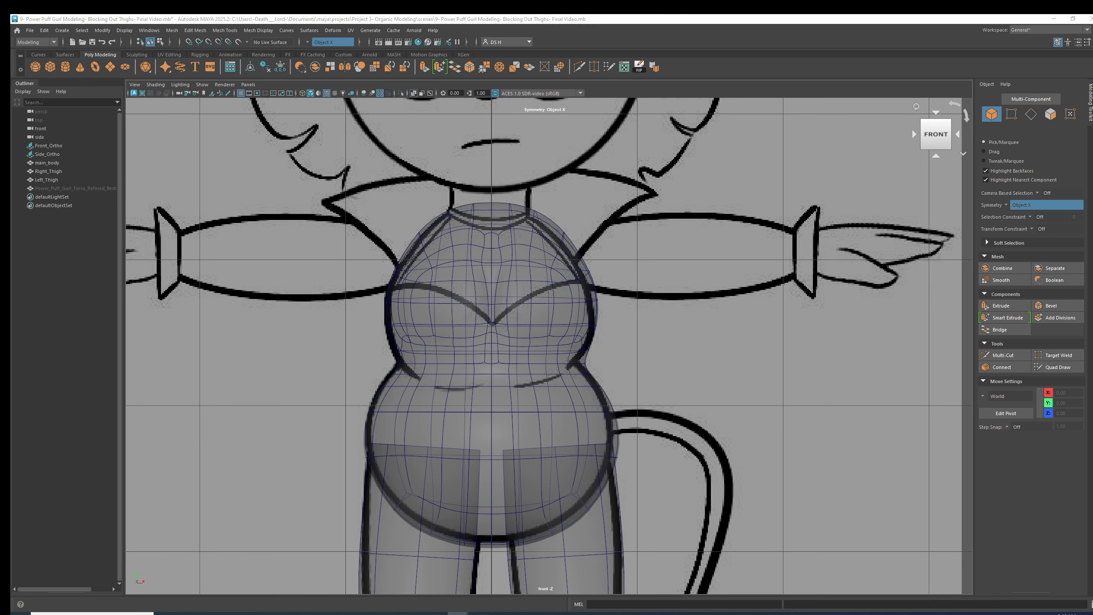
# Step: Switch to the refined torso window, examine its torso smoothed and unsmoothed from several angles, and return to the blocking scene's front view
pyautogui.hotkey('alt', 'Tab')
pyautogui.keyDown('alt'); pyautogui.moveTo(552, 295); pyautogui.dragTo(502, 311); pyautogui.keyUp('alt')
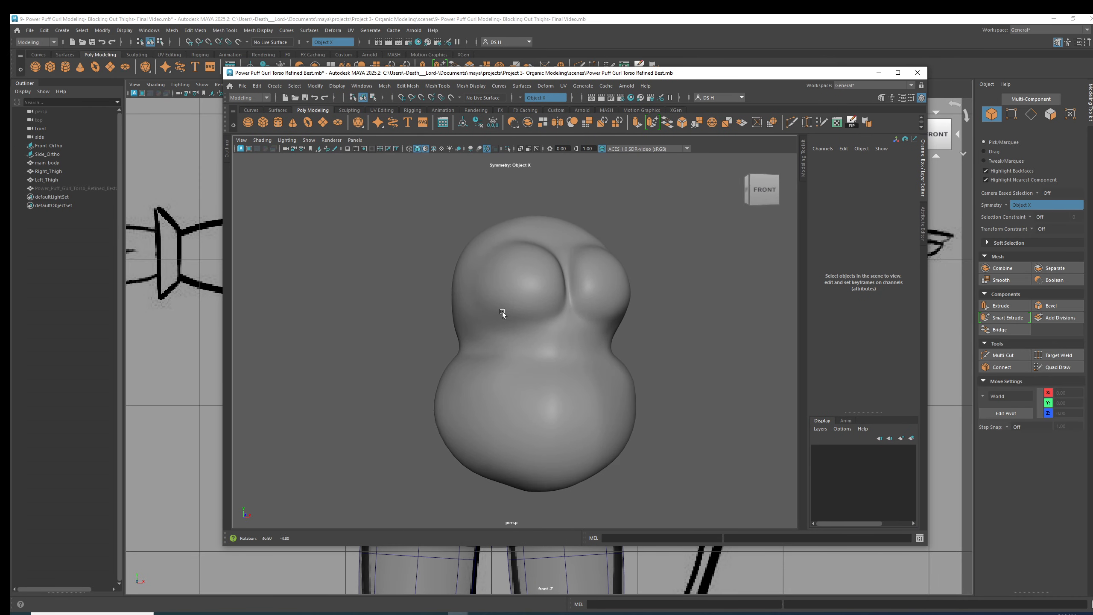
pyautogui.click(514, 342)
pyautogui.press('1')
pyautogui.press('3')
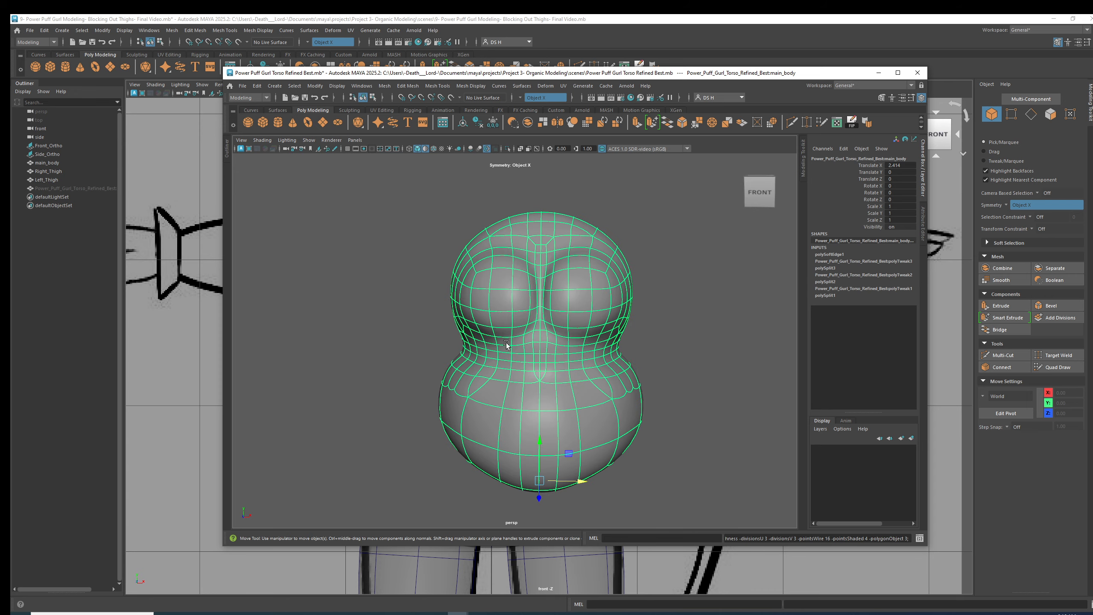
pyautogui.keyDown('alt'); pyautogui.moveTo(506, 343); pyautogui.dragTo(371, 305); pyautogui.keyUp('alt')
pyautogui.scroll(-3, 371, 305)
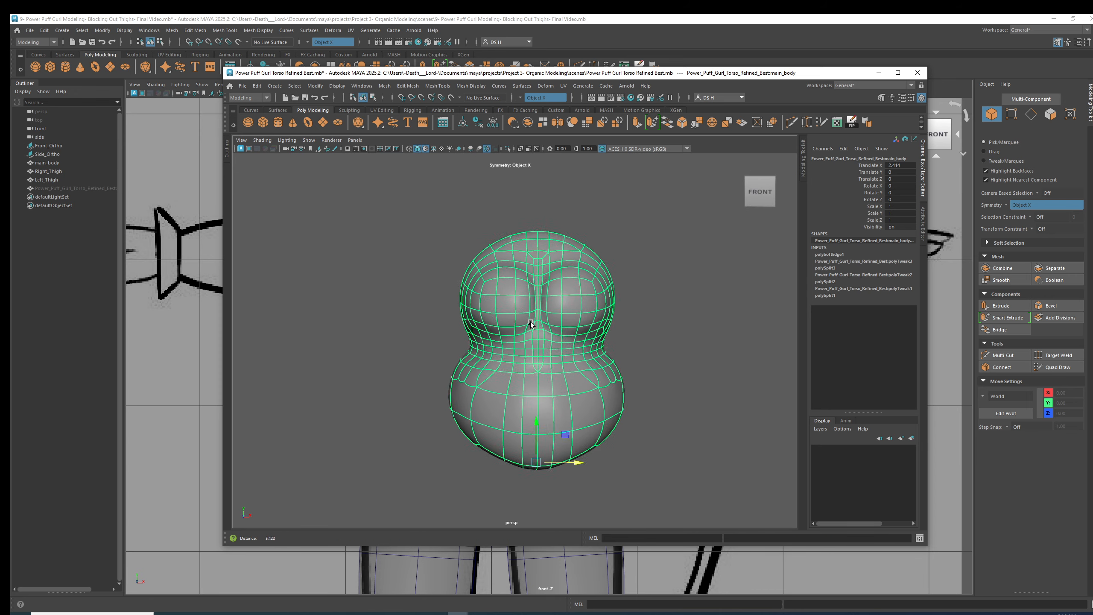
pyautogui.scroll(4, 372, 305)
pyautogui.click(662, 328)
pyautogui.keyDown('alt'); pyautogui.moveTo(661, 326); pyautogui.dragTo(471, 323); pyautogui.keyUp('alt')
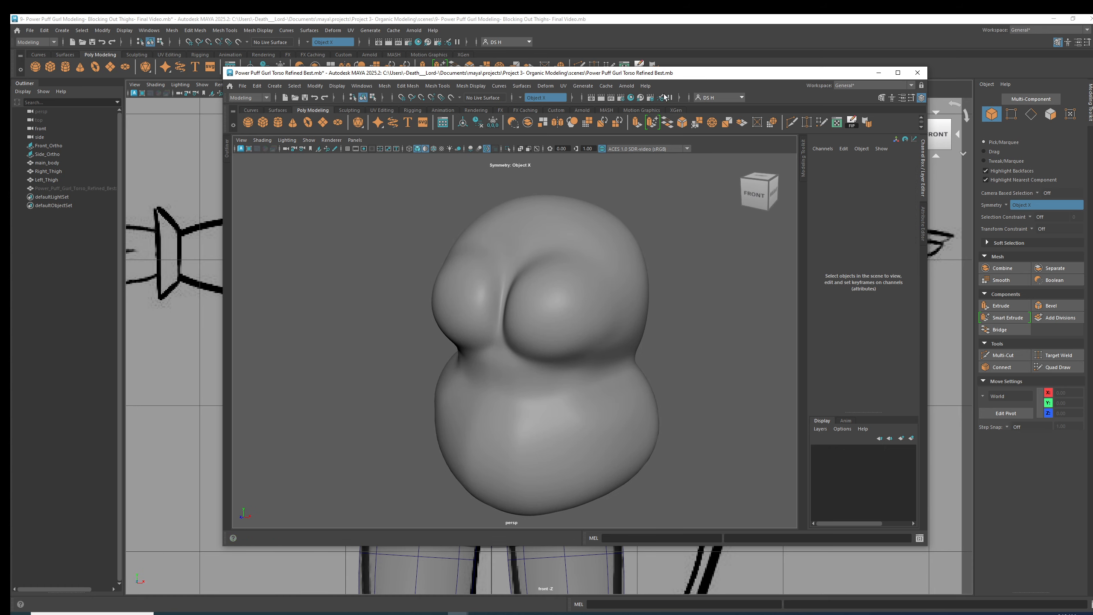
pyautogui.moveTo(658, 73); pyautogui.dragTo(1092, 90)
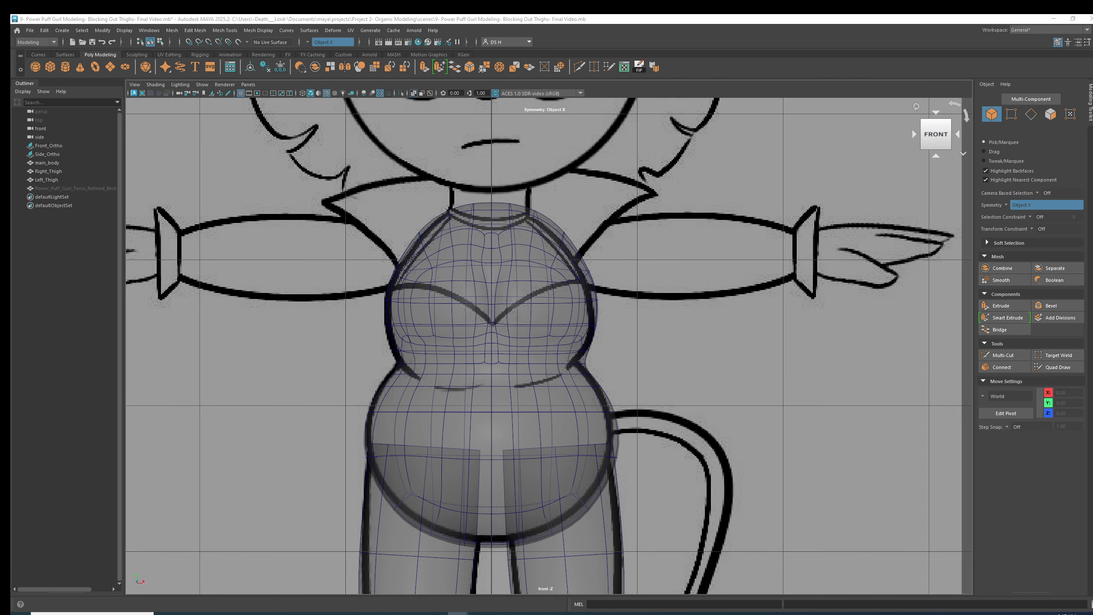
pyautogui.scroll(-2, 658, 273)
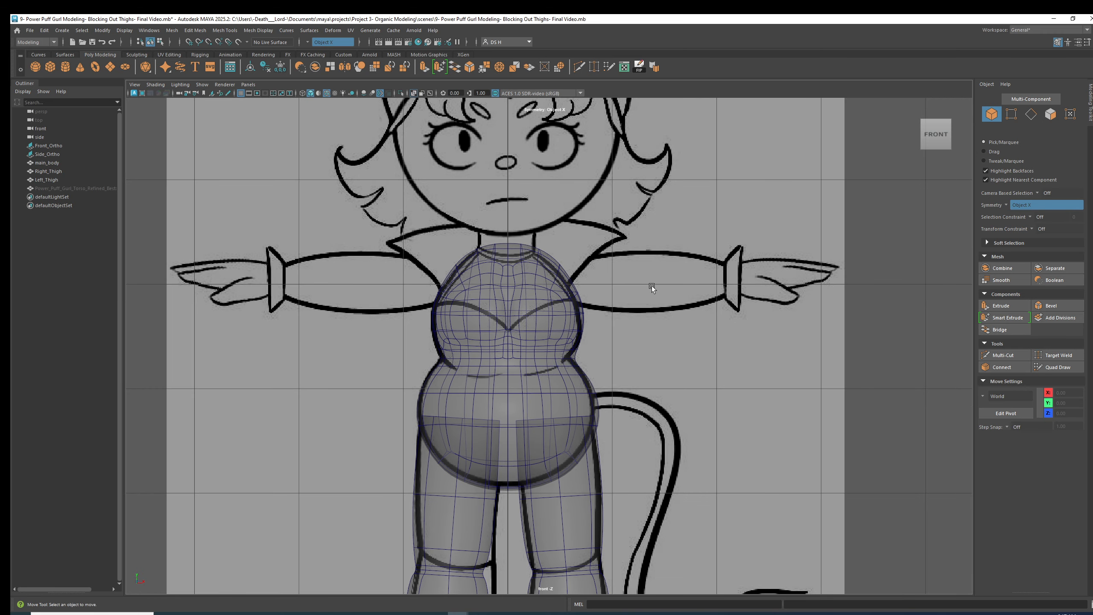